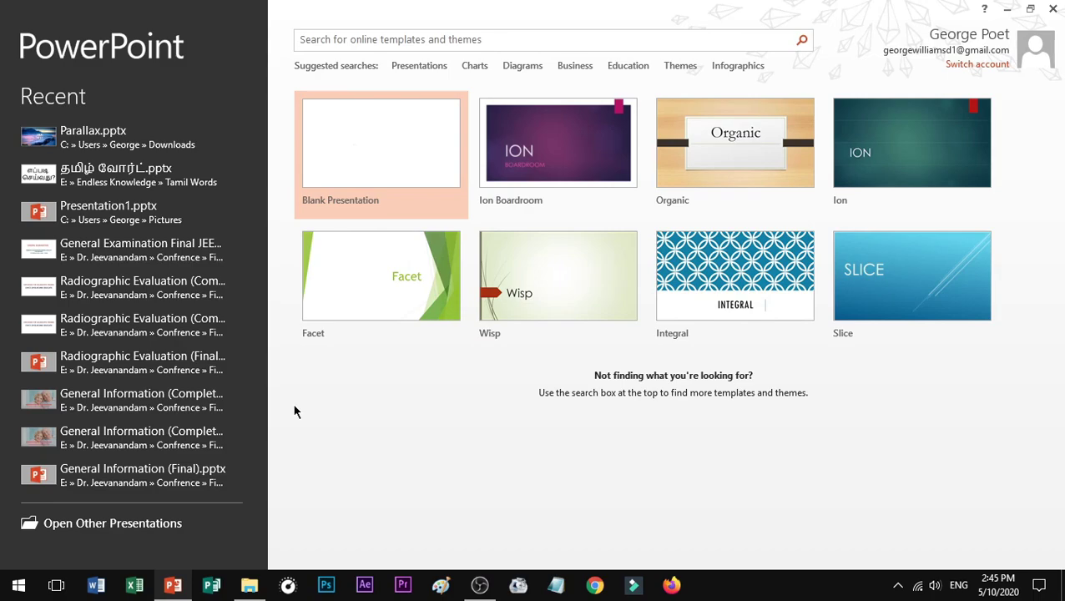
# - Create a new blank presentation and switch its first slide to the Blank layout
pyautogui.click(412, 179)
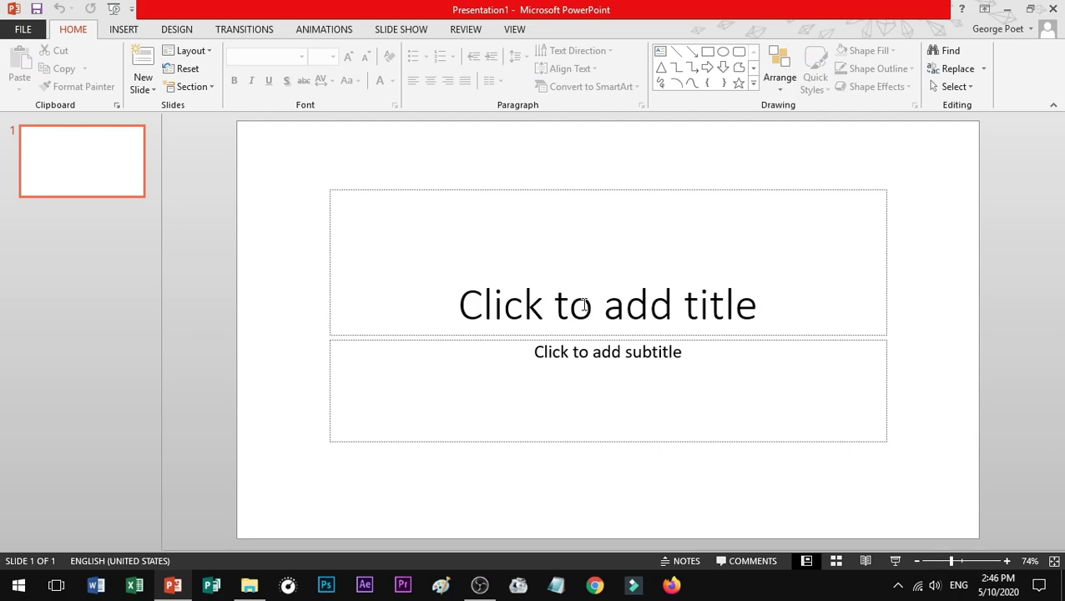
pyautogui.click(706, 304)
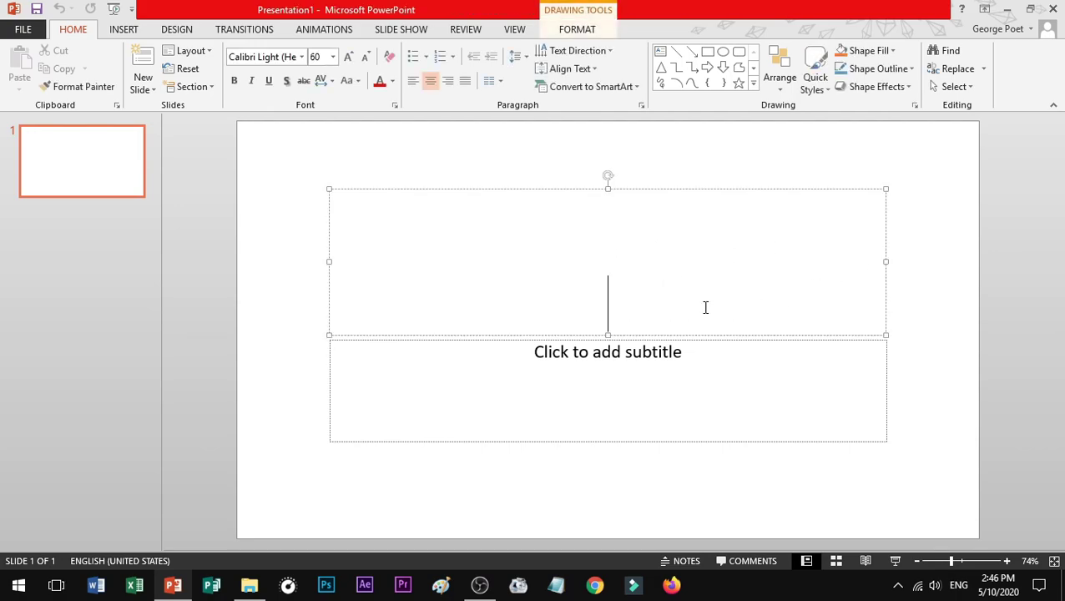
pyautogui.click(437, 481)
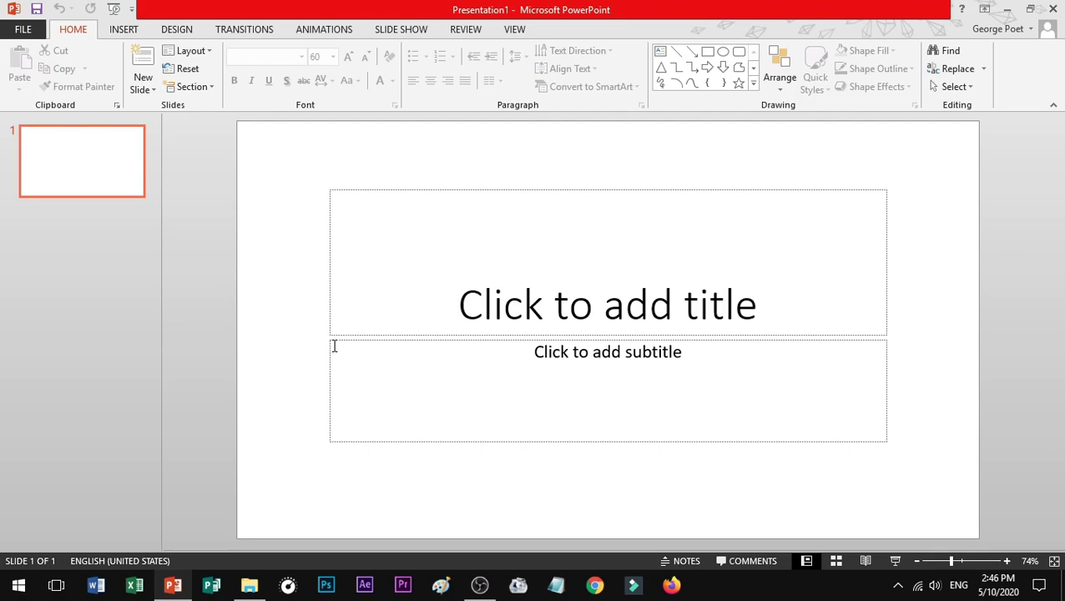
pyautogui.rightClick(266, 291)
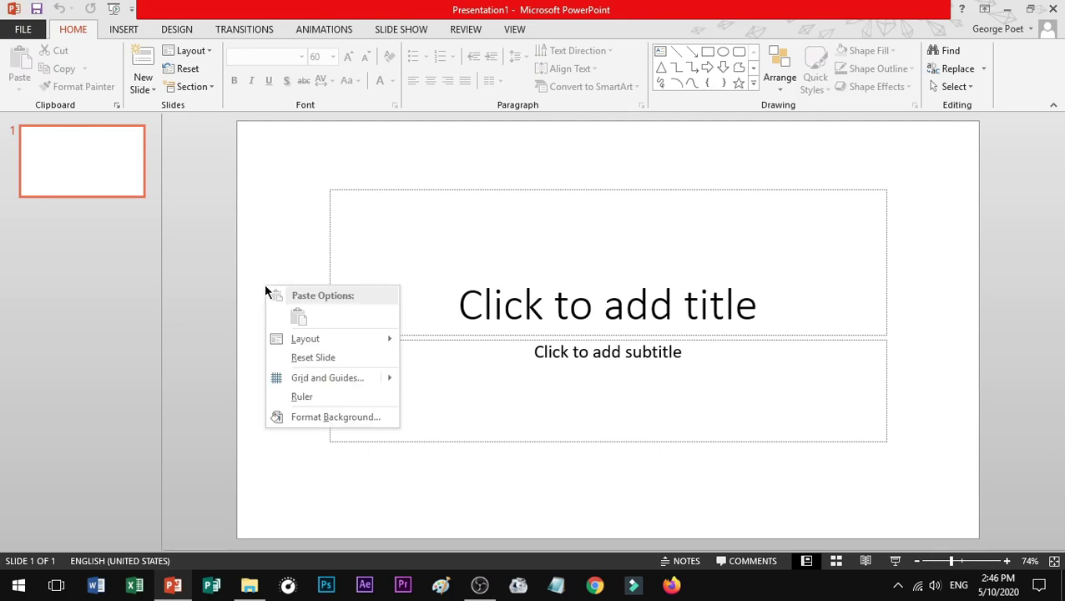
pyautogui.moveTo(341, 338)
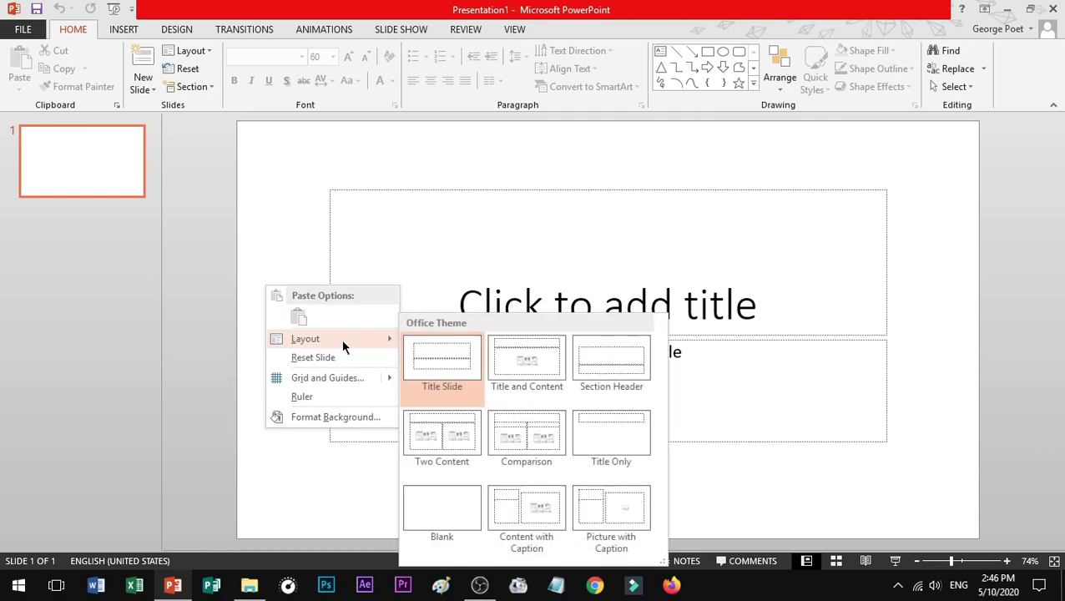
pyautogui.click(446, 512)
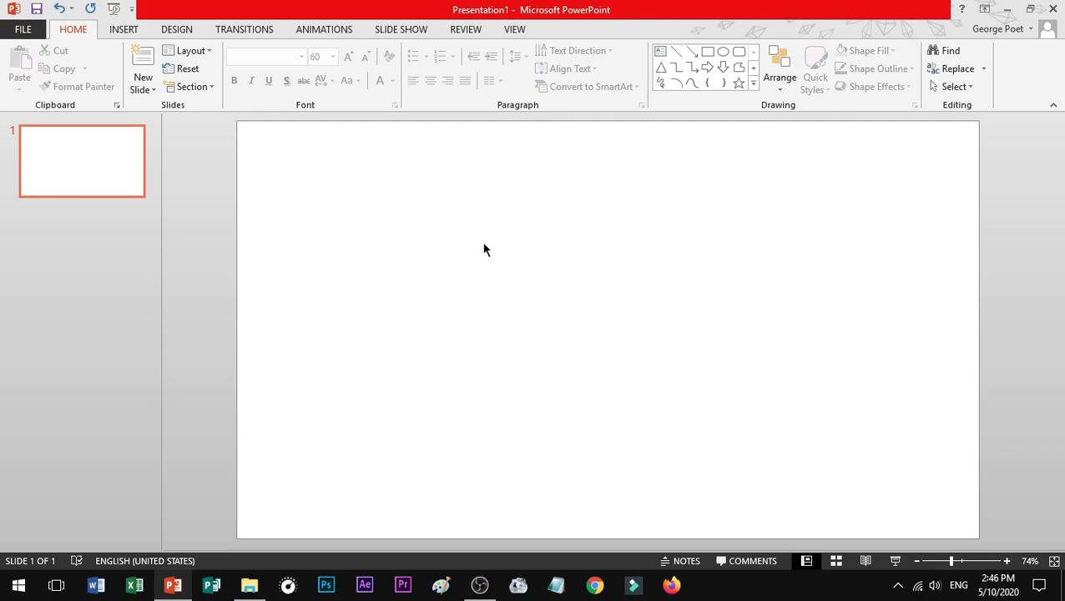
# - Turn on Guides from the View tab, then go back to Home
pyautogui.click(522, 33)
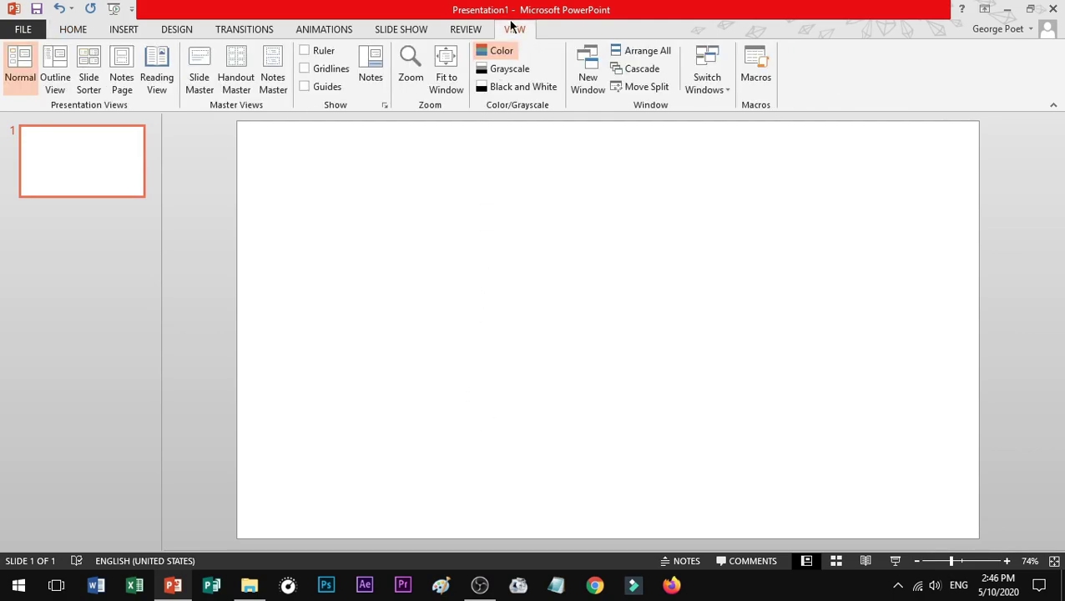
pyautogui.click(331, 94)
pyautogui.click(87, 30)
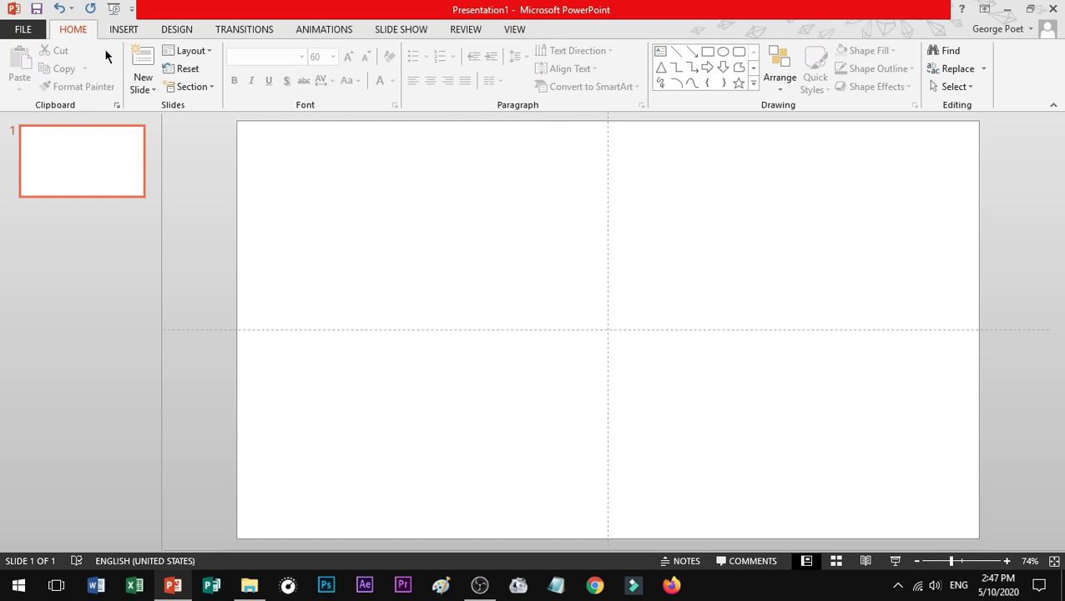
# - Draw a rectangle and stretch it to cover the whole 13.33" by 7.5" slide
pyautogui.click(705, 55)
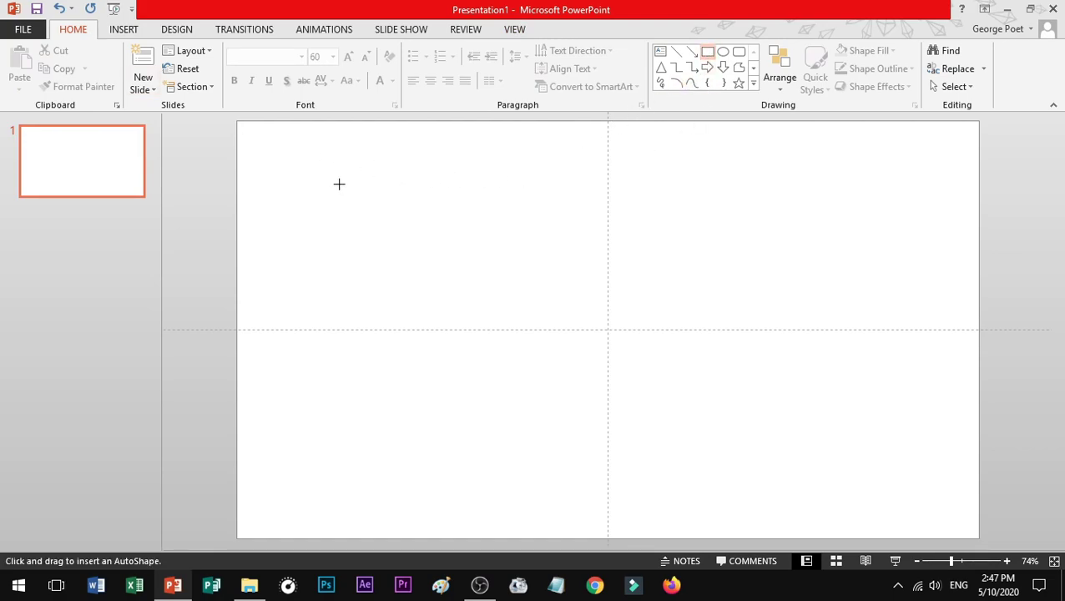
pyautogui.moveTo(310, 172); pyautogui.dragTo(687, 352)
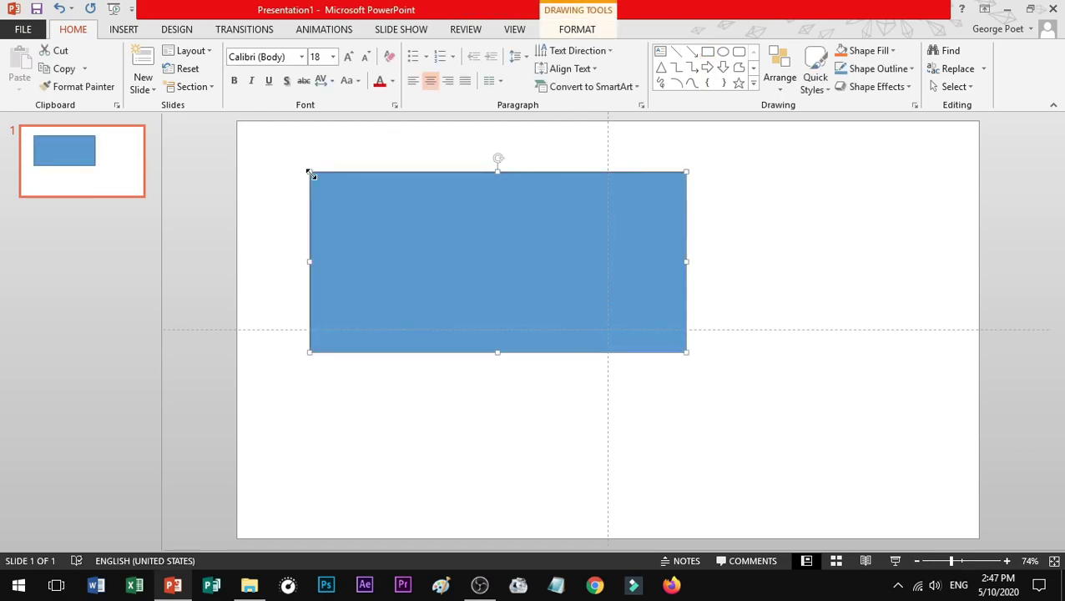
pyautogui.moveTo(310, 172); pyautogui.dragTo(237, 123)
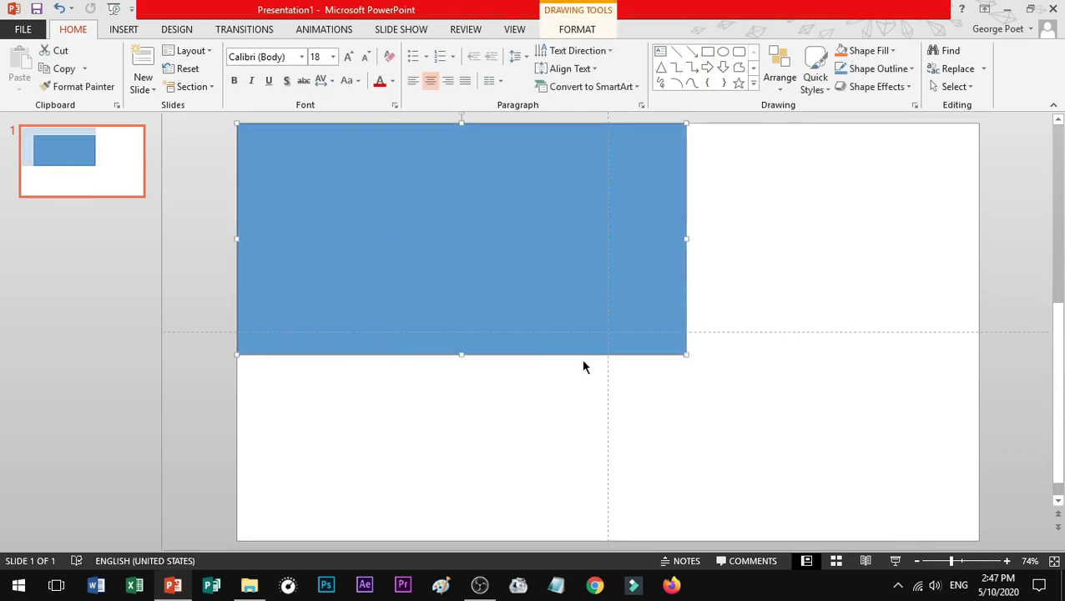
pyautogui.moveTo(686, 354); pyautogui.dragTo(978, 538)
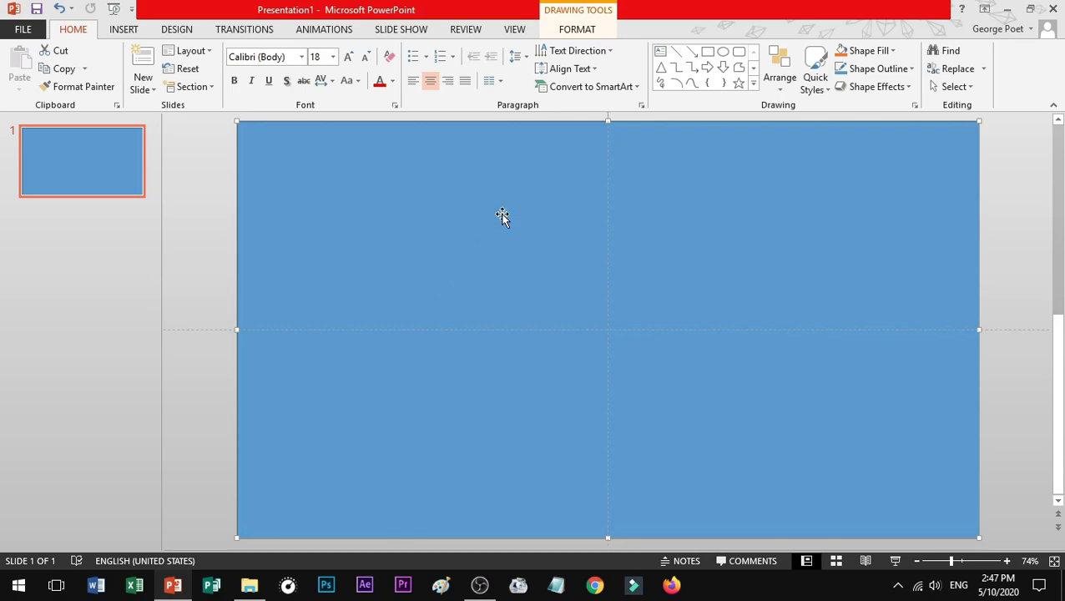
# - Set the rectangle's Shape Outline to No Outline
pyautogui.click(597, 31)
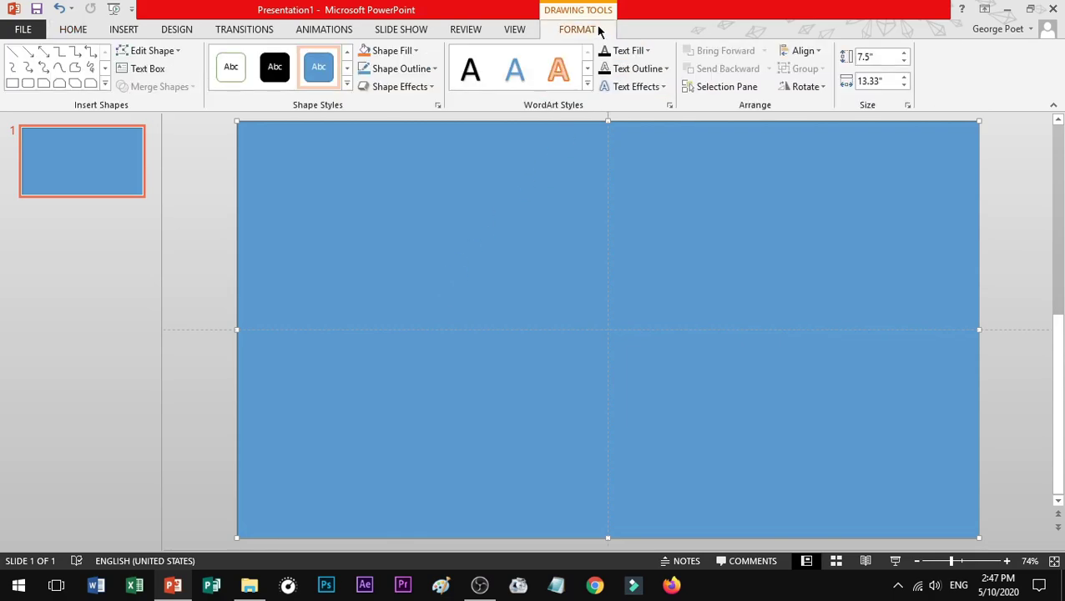
pyautogui.click(408, 73)
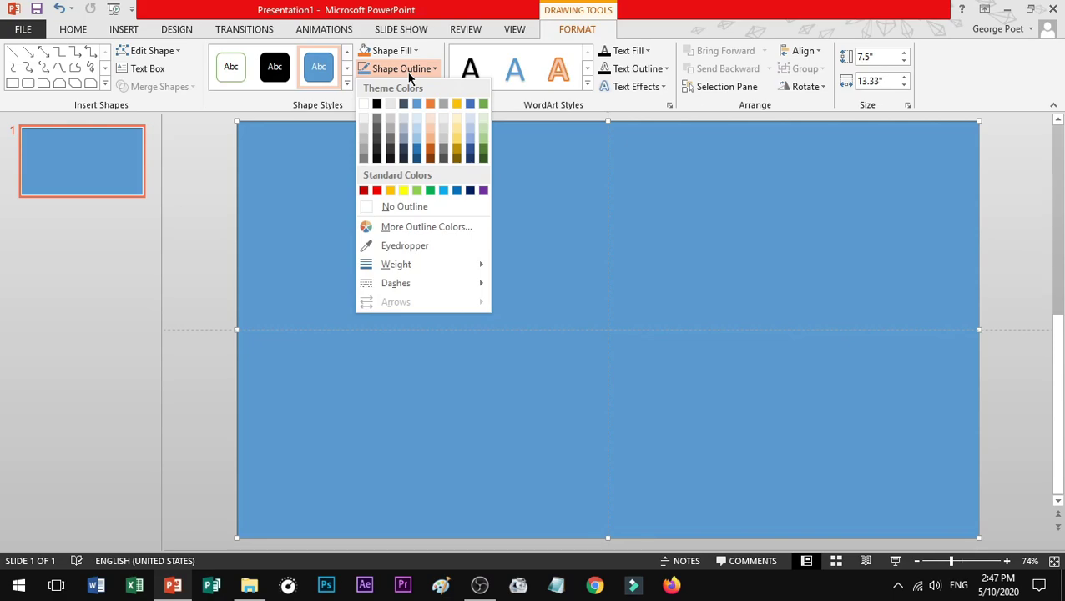
pyautogui.click(424, 208)
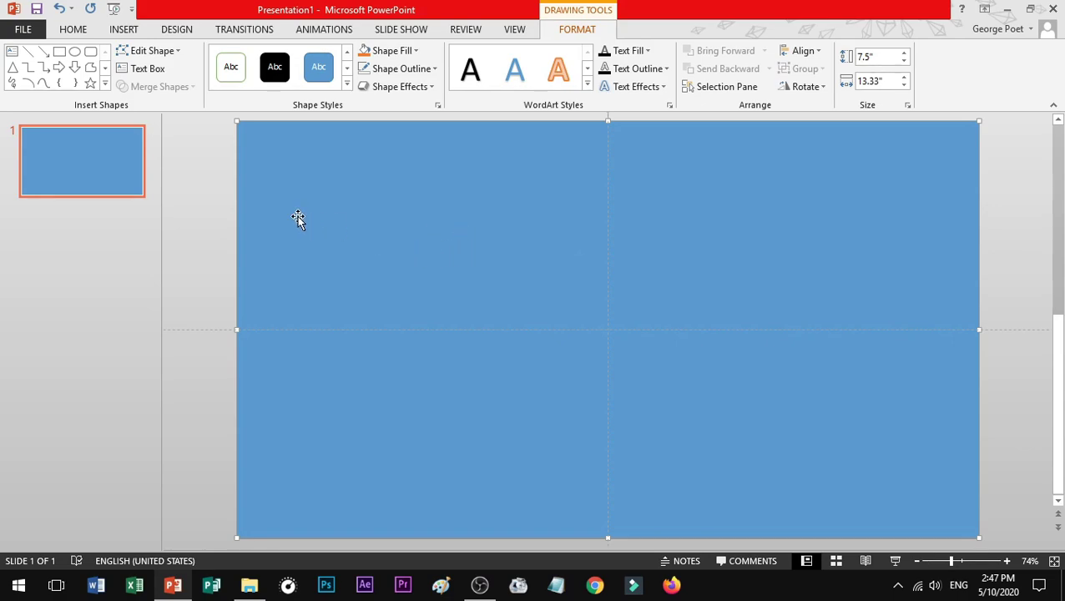
# - Set the rectangle's fill transparency to 30% in Format Shape
pyautogui.rightClick(346, 195)
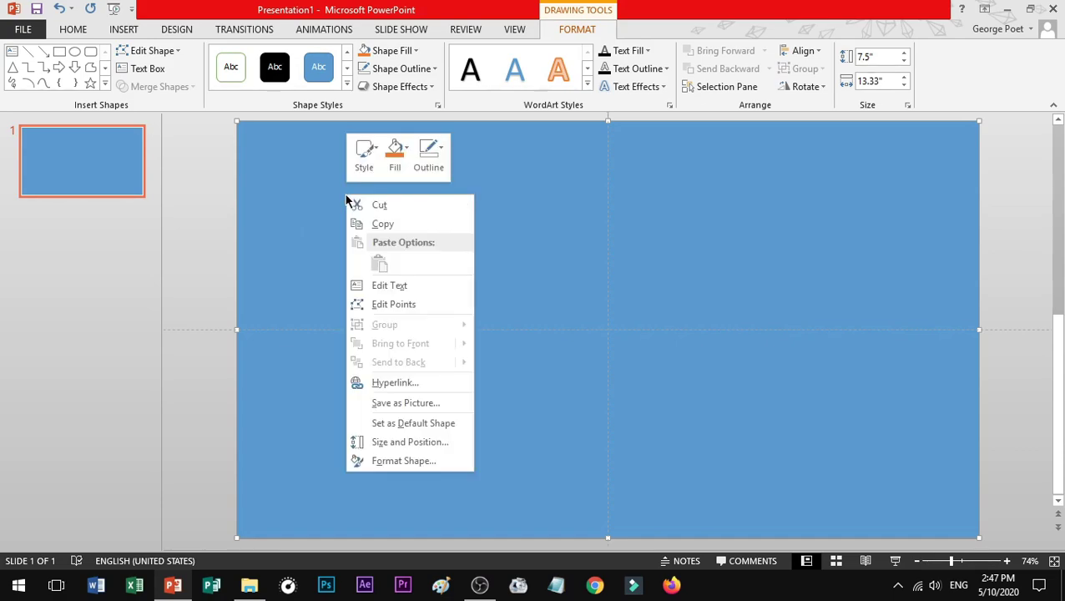
pyautogui.click(451, 466)
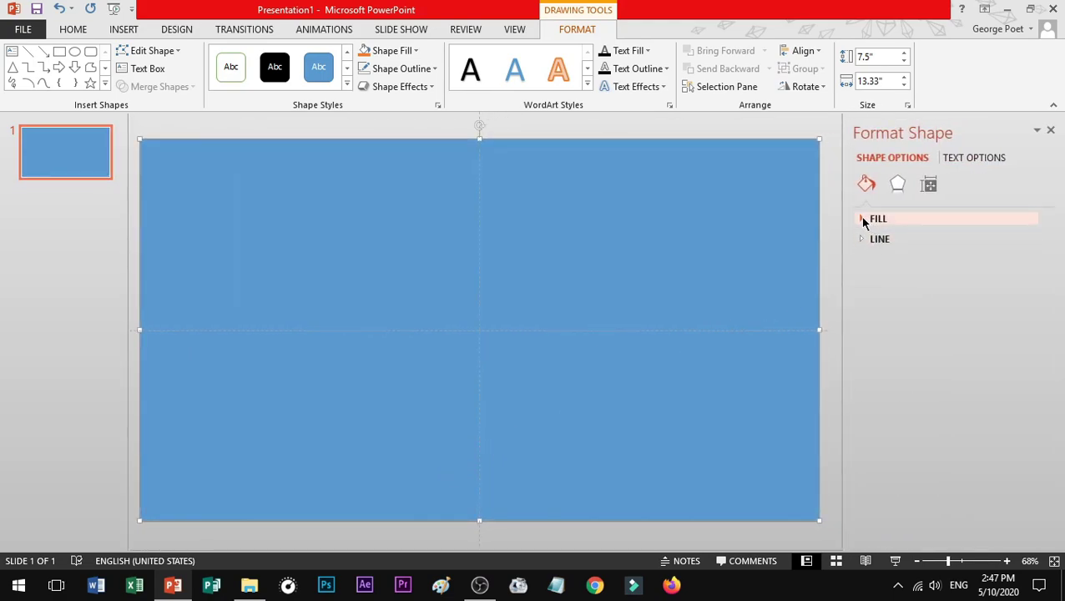
pyautogui.click(864, 219)
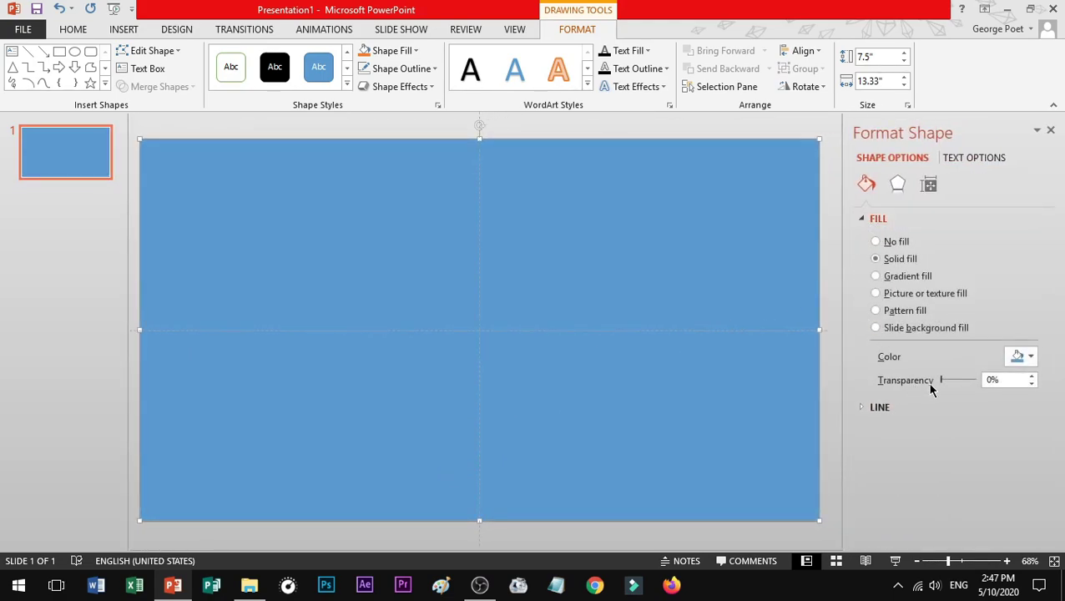
pyautogui.click(980, 380)
pyautogui.write('30')
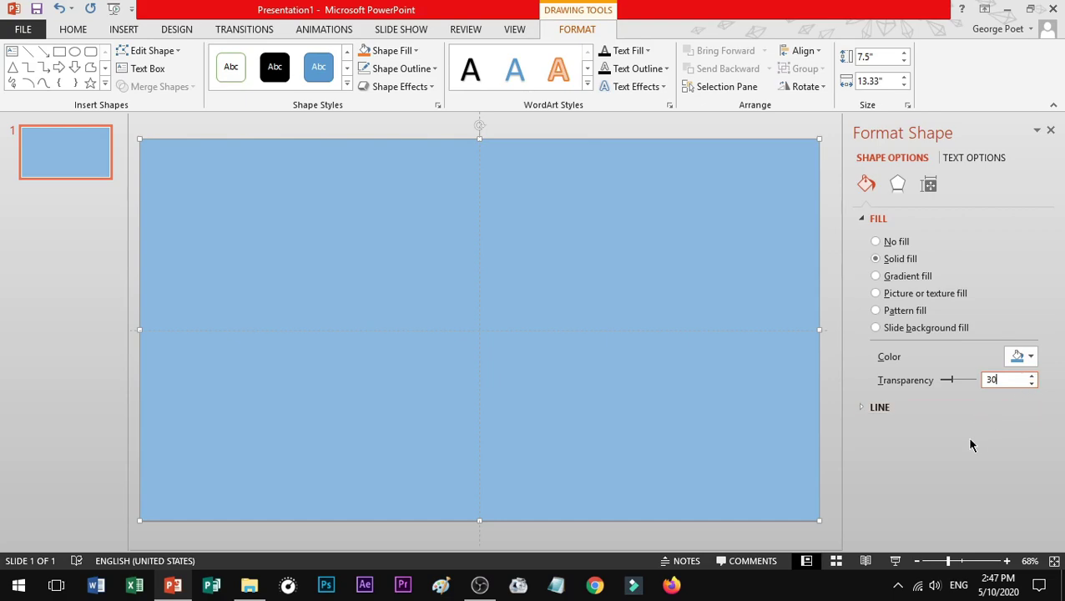
pyautogui.press('Return')
pyautogui.click(1050, 130)
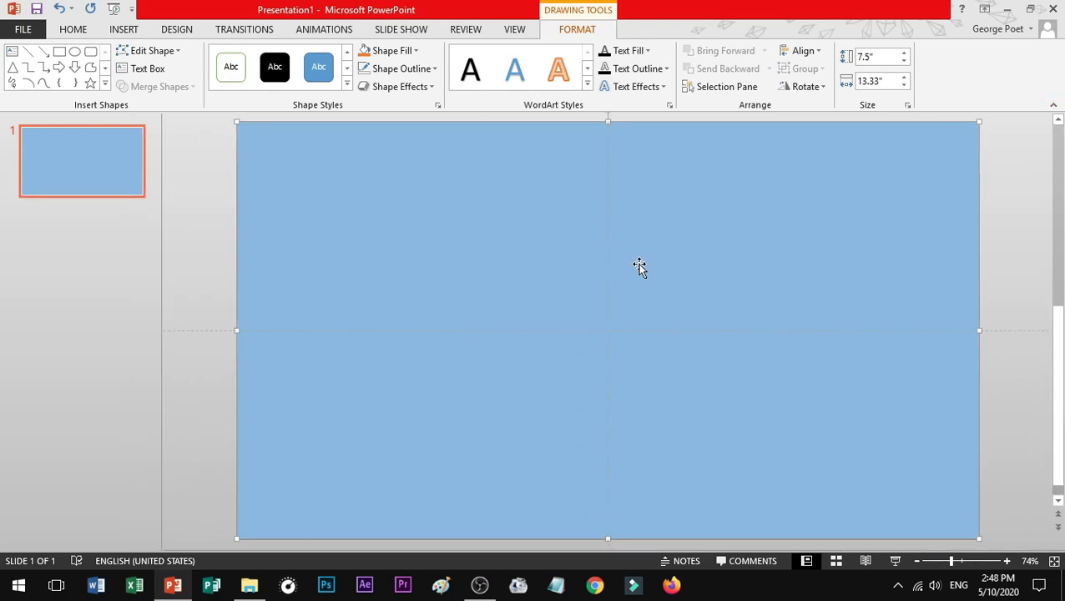
# - Duplicate the rectangle, stretch the copy to 12.66" tall and tilt it into a diagonal band
pyautogui.scroll(-4, 641, 268)
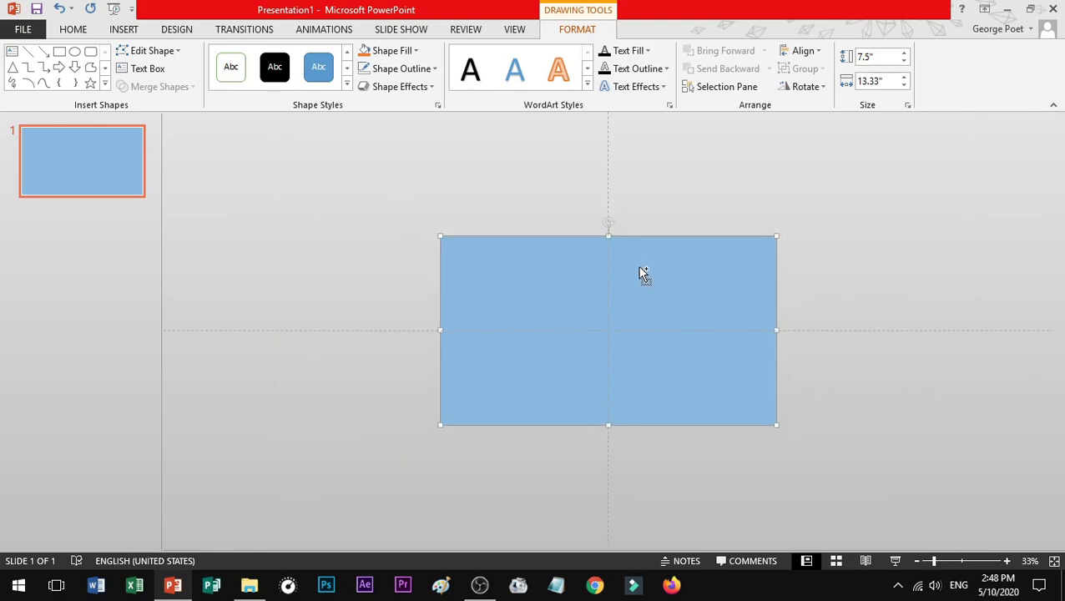
pyautogui.click(490, 210)
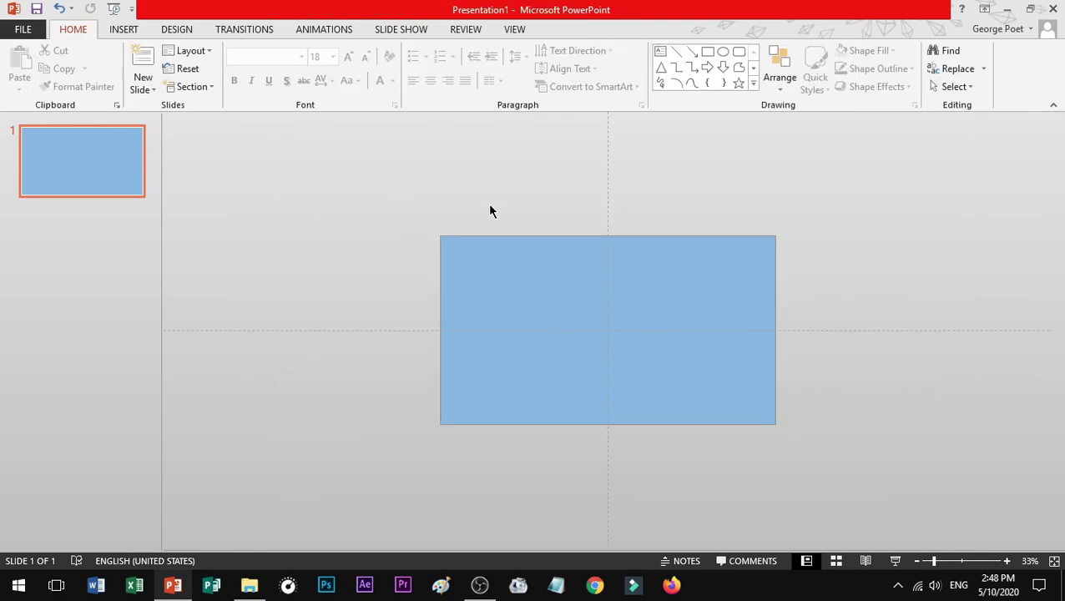
pyautogui.click(513, 265)
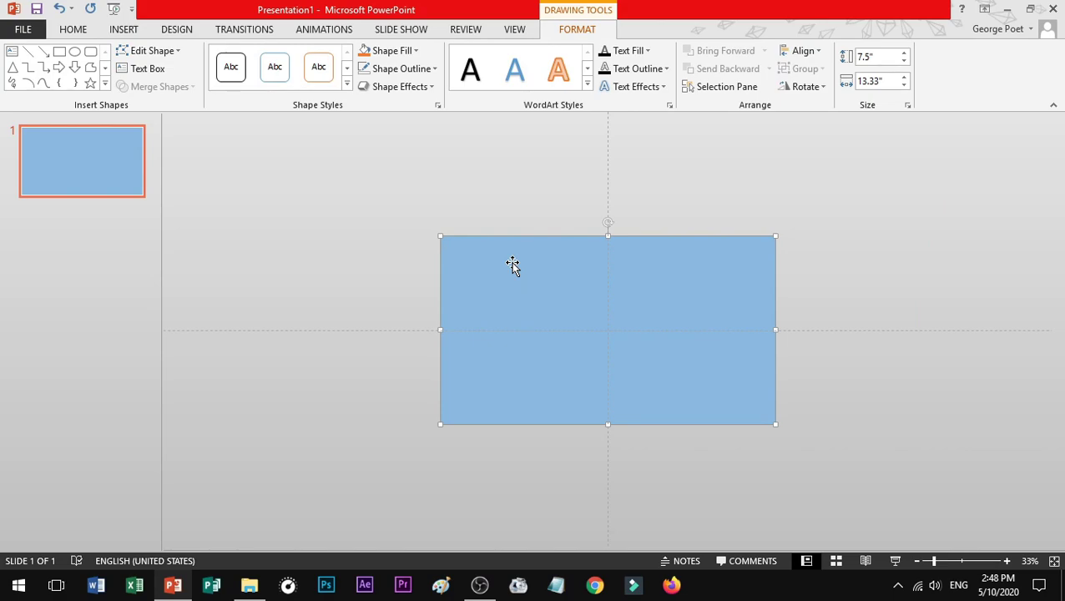
pyautogui.click(442, 191)
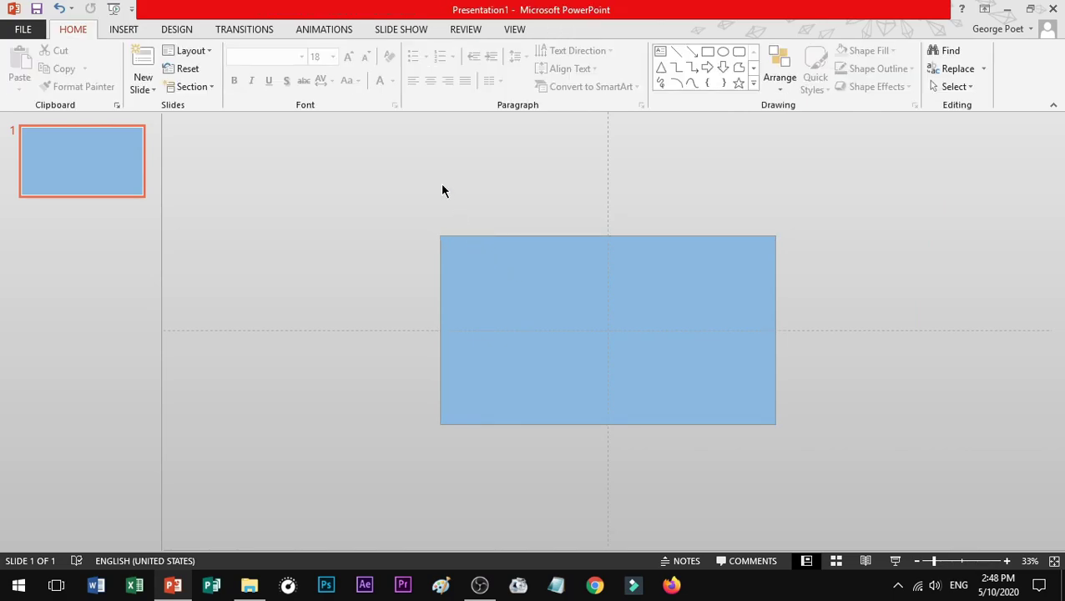
pyautogui.click(487, 268)
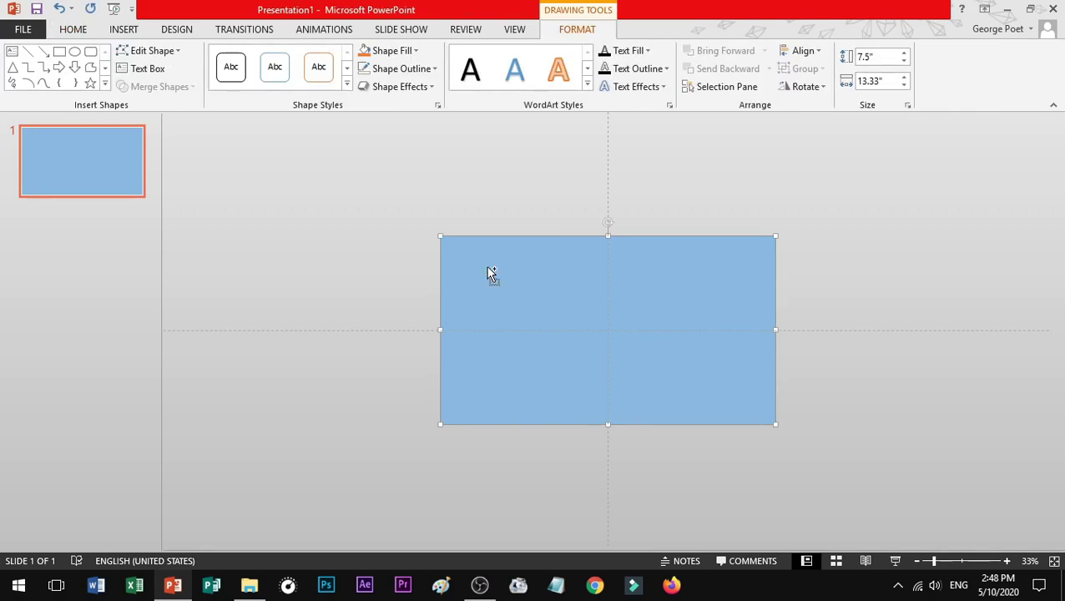
pyautogui.keyDown('ctrl'); pyautogui.click(491, 273); pyautogui.keyUp('ctrl')
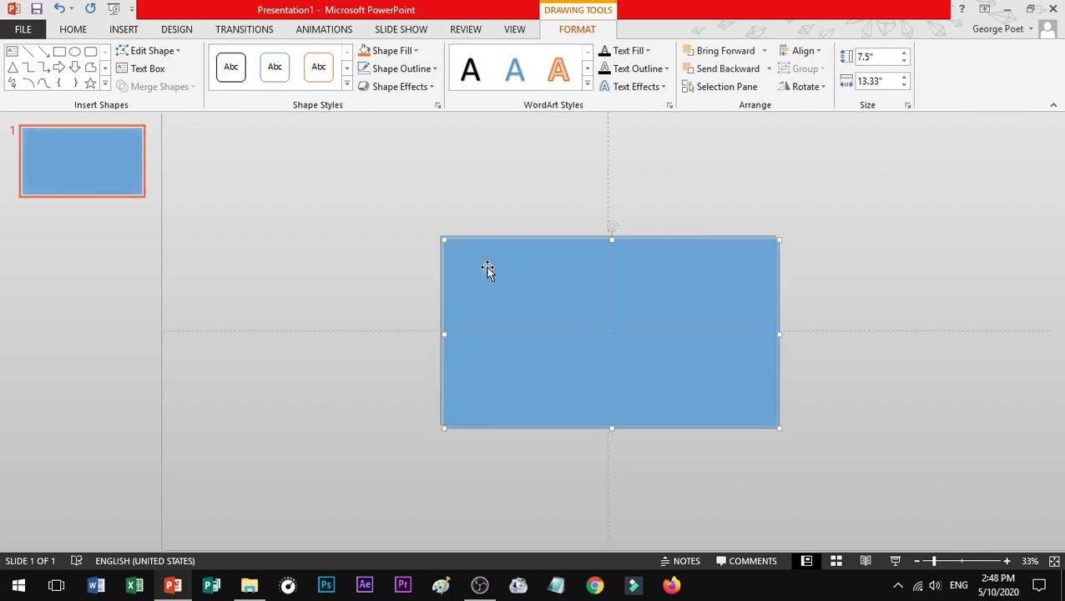
pyautogui.moveTo(596, 290)
pyautogui.mouseDown()
pyautogui.moveTo(490, 368)
pyautogui.moveTo(510, 342)
pyautogui.mouseUp()
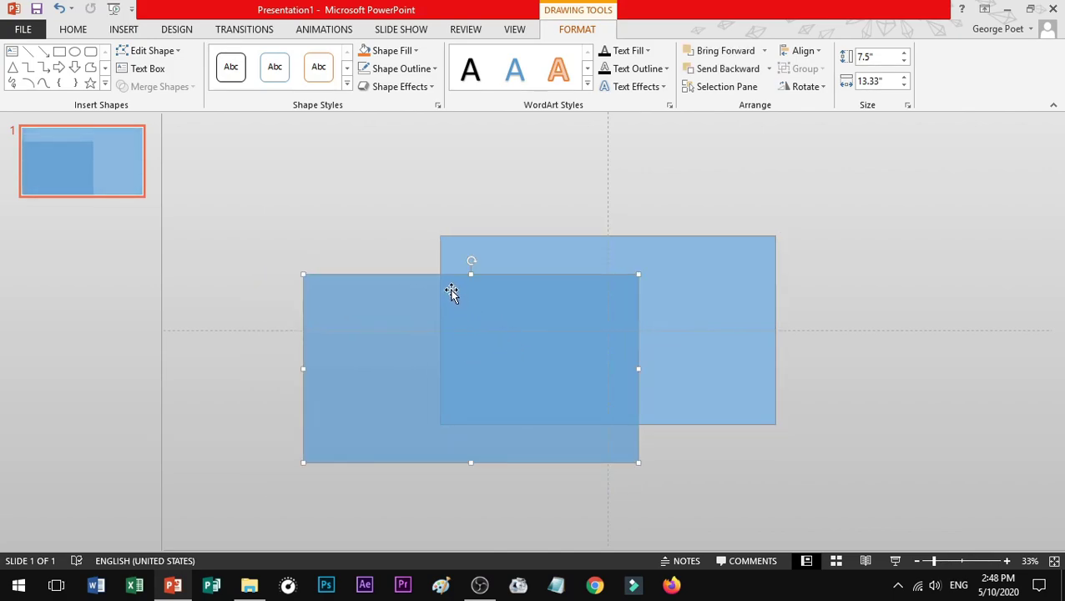
pyautogui.moveTo(471, 274); pyautogui.dragTo(484, 177)
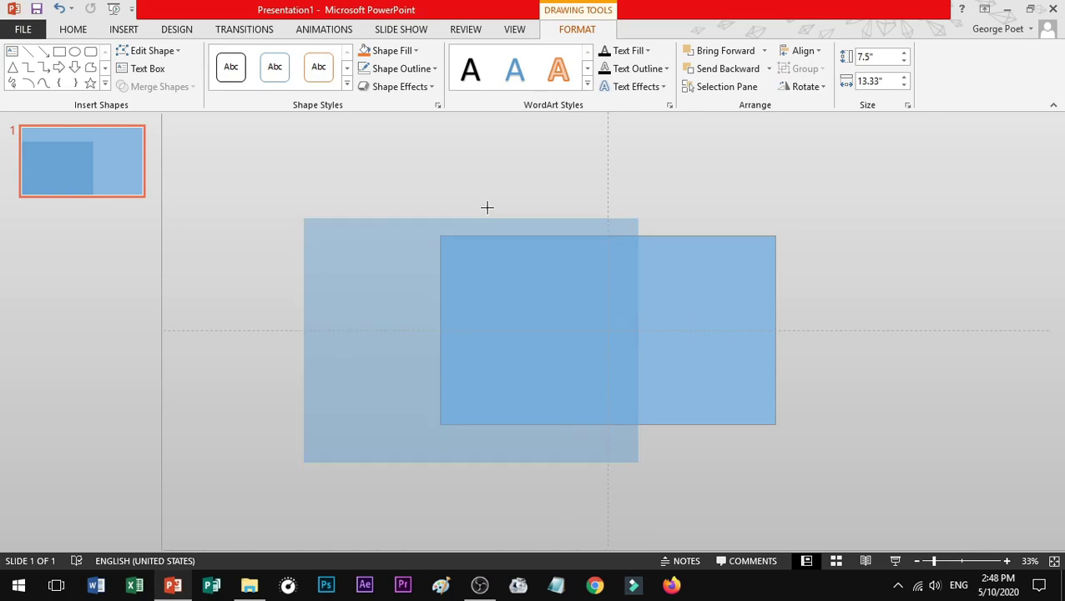
pyautogui.moveTo(471, 463); pyautogui.dragTo(471, 493)
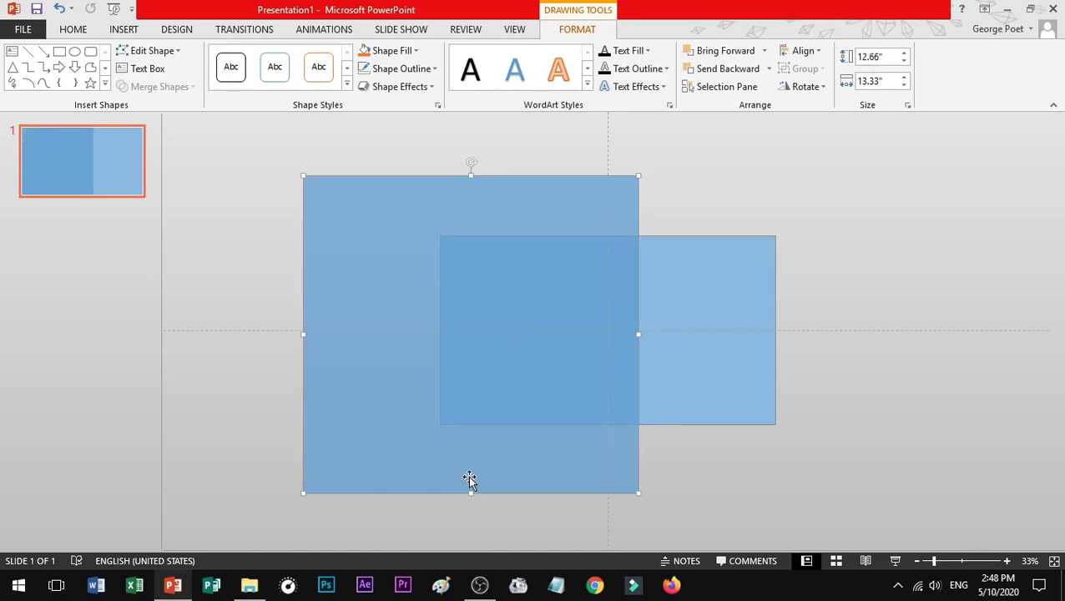
pyautogui.moveTo(473, 161); pyautogui.dragTo(527, 180)
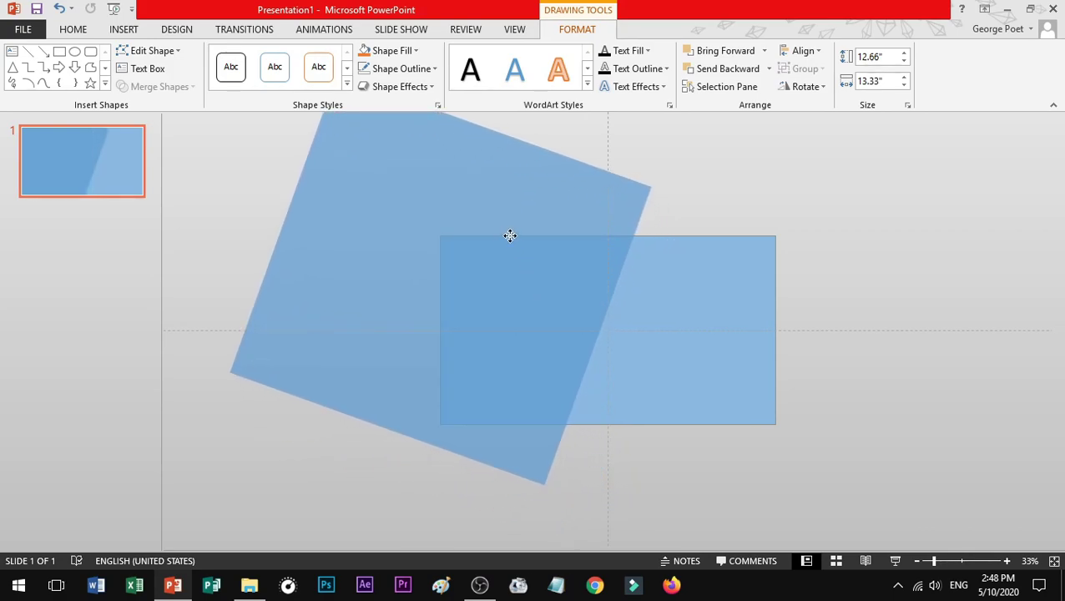
pyautogui.scroll(1, 613, 359)
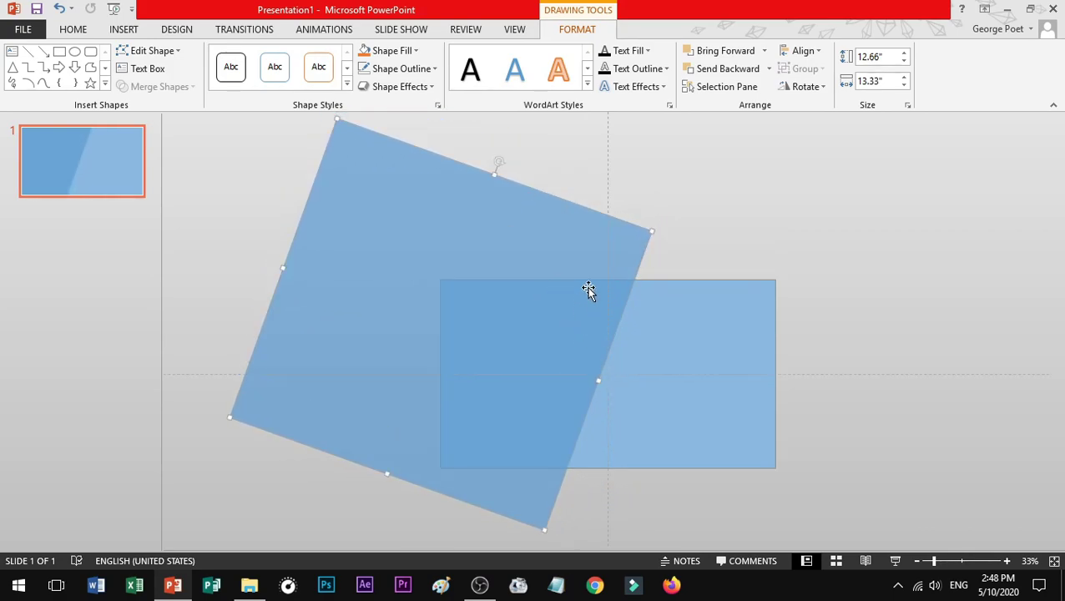
pyautogui.moveTo(589, 290); pyautogui.dragTo(575, 280)
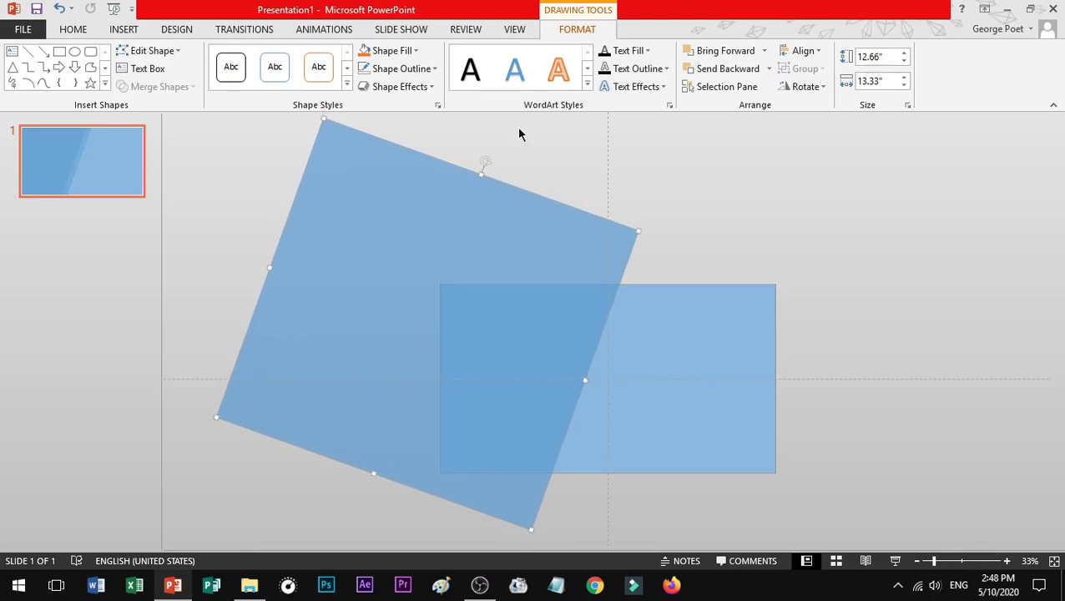
# - Tilt the square steeper and overlap it with a second copy rotated slightly further
pyautogui.moveTo(487, 163); pyautogui.dragTo(483, 163)
pyautogui.click(671, 182)
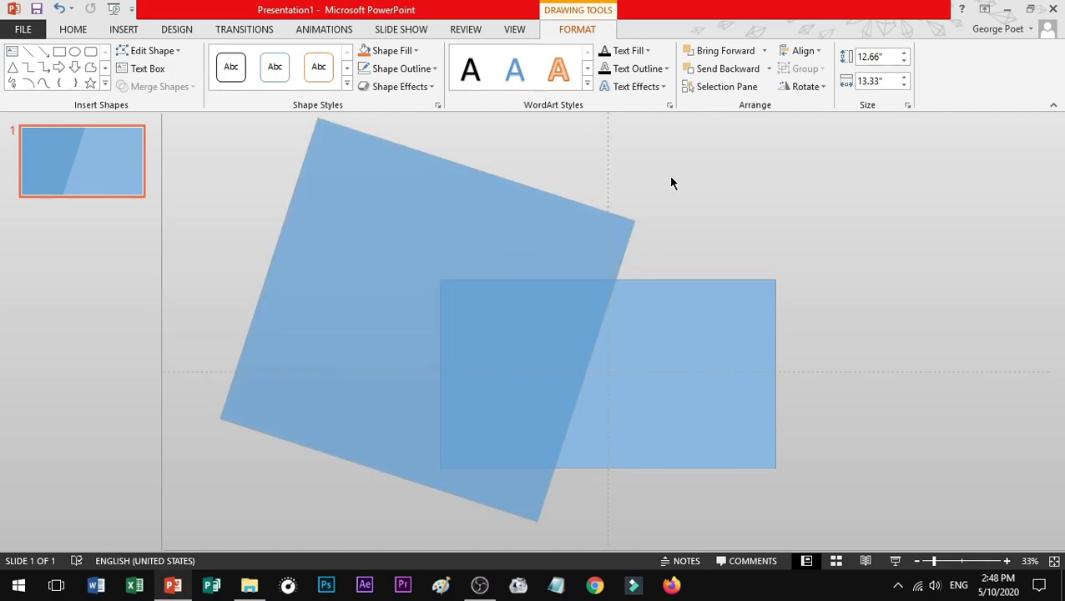
pyautogui.click(499, 249)
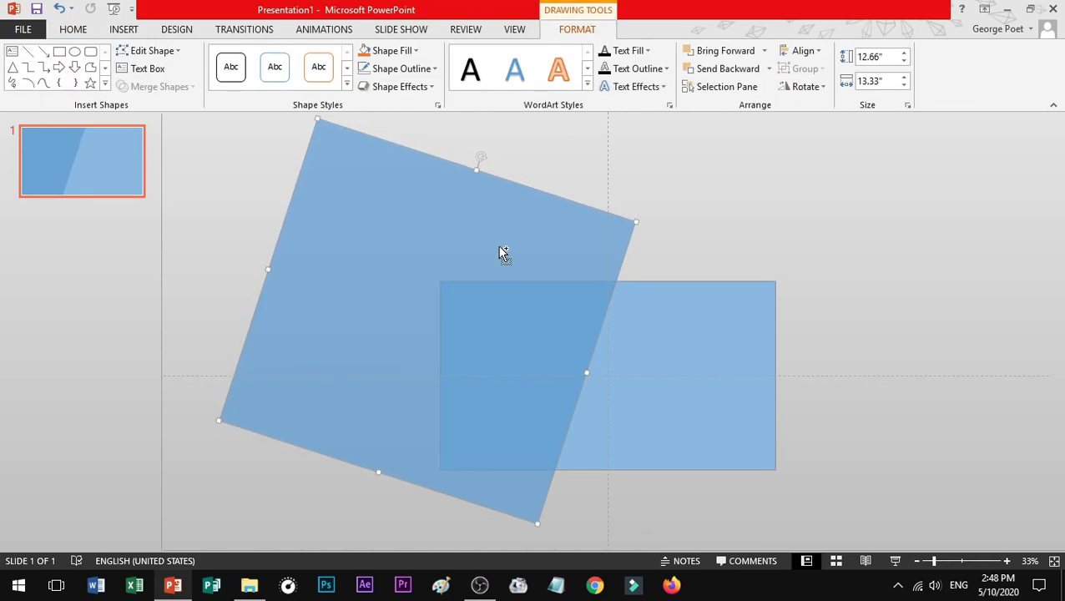
pyautogui.moveTo(504, 252); pyautogui.dragTo(616, 356)
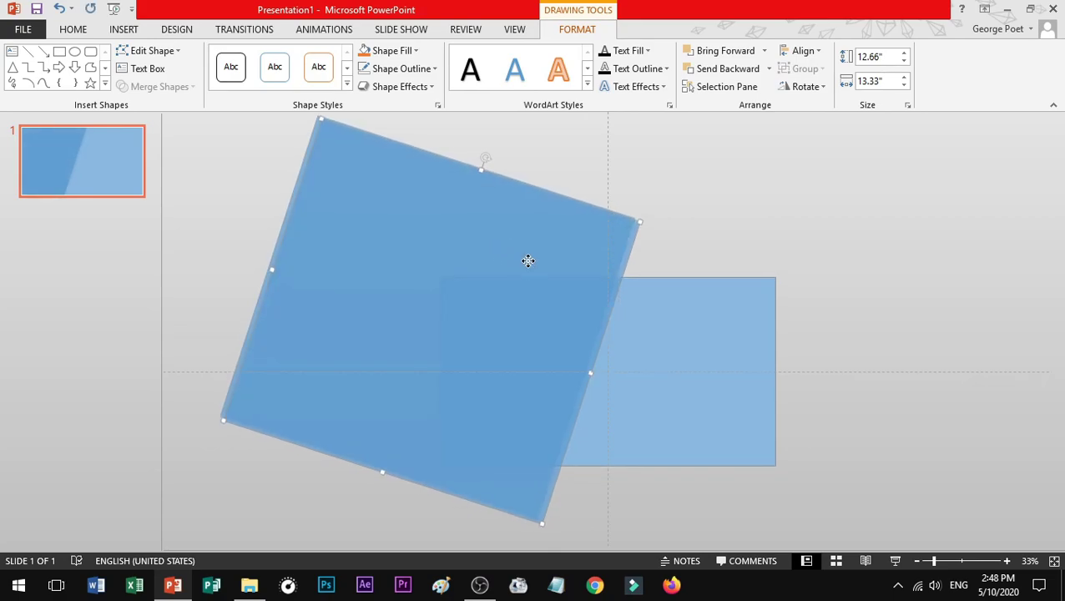
pyautogui.moveTo(616, 356); pyautogui.dragTo(524, 284)
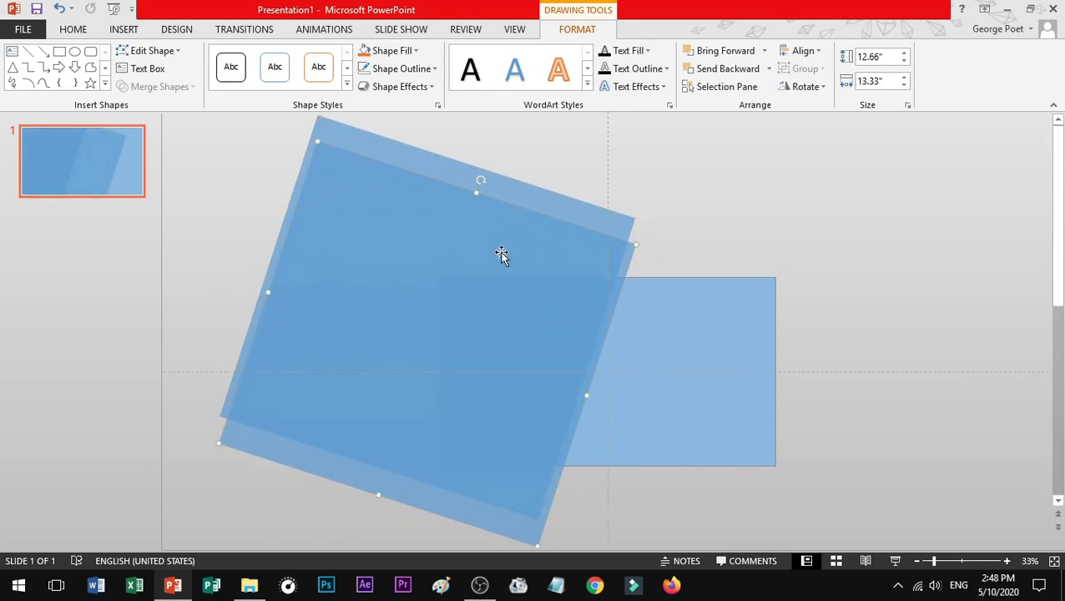
pyautogui.moveTo(478, 183); pyautogui.dragTo(504, 190)
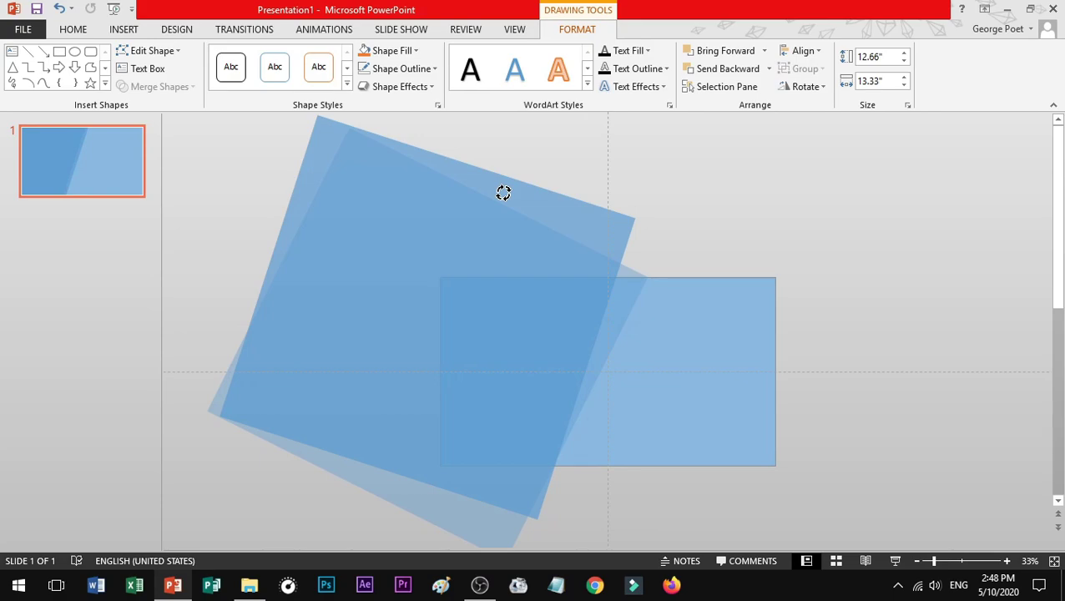
pyautogui.moveTo(528, 276); pyautogui.dragTo(520, 249)
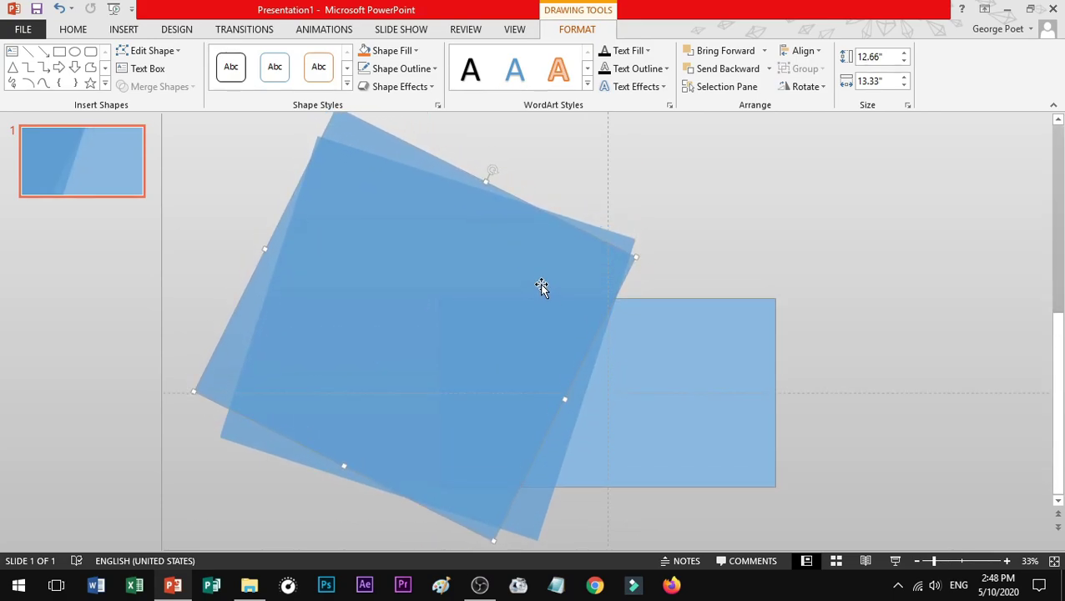
# - Fill the lower tilted square light gold and the top one dark green
pyautogui.click(564, 423)
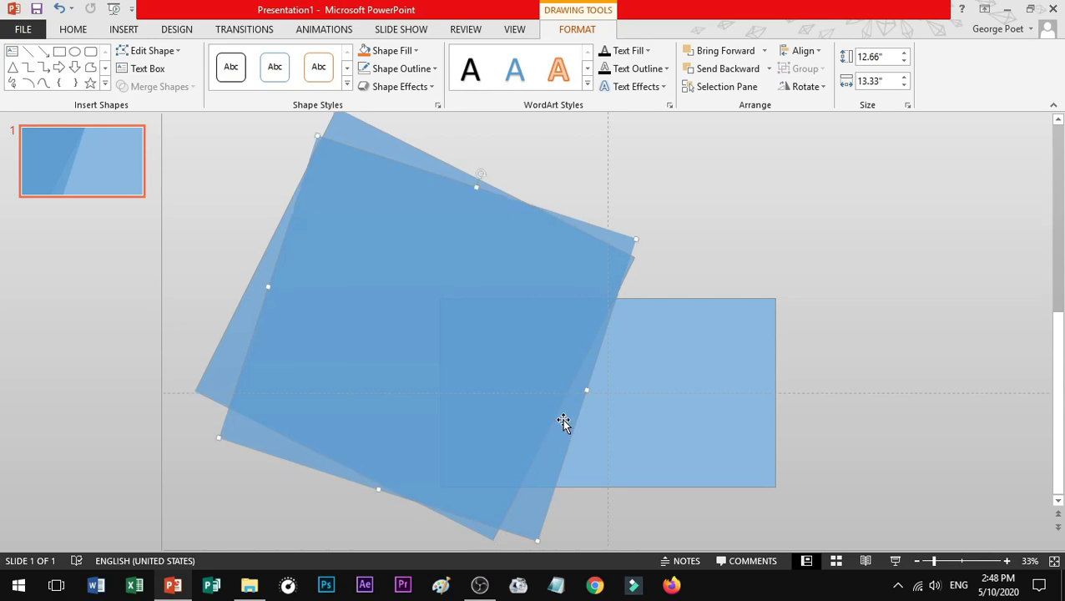
pyautogui.click(392, 50)
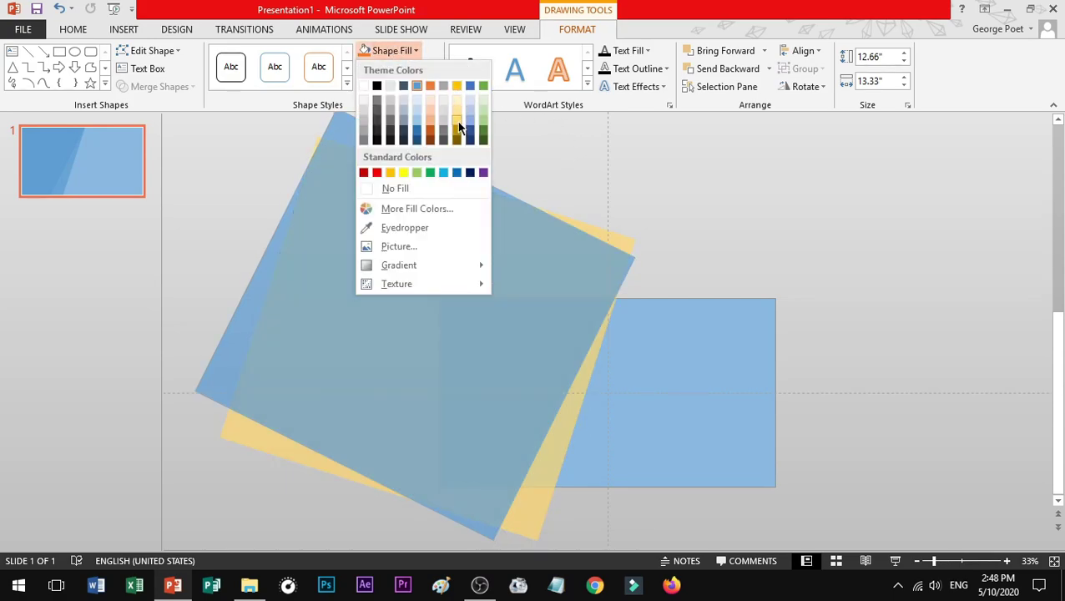
pyautogui.click(458, 116)
pyautogui.click(567, 288)
pyautogui.click(392, 51)
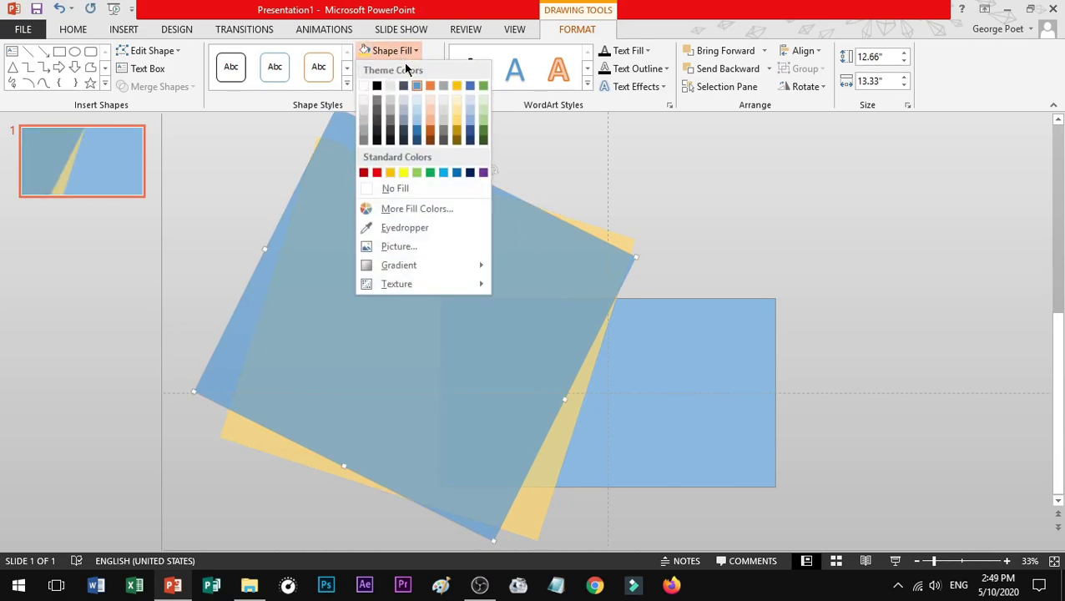
pyautogui.click(484, 136)
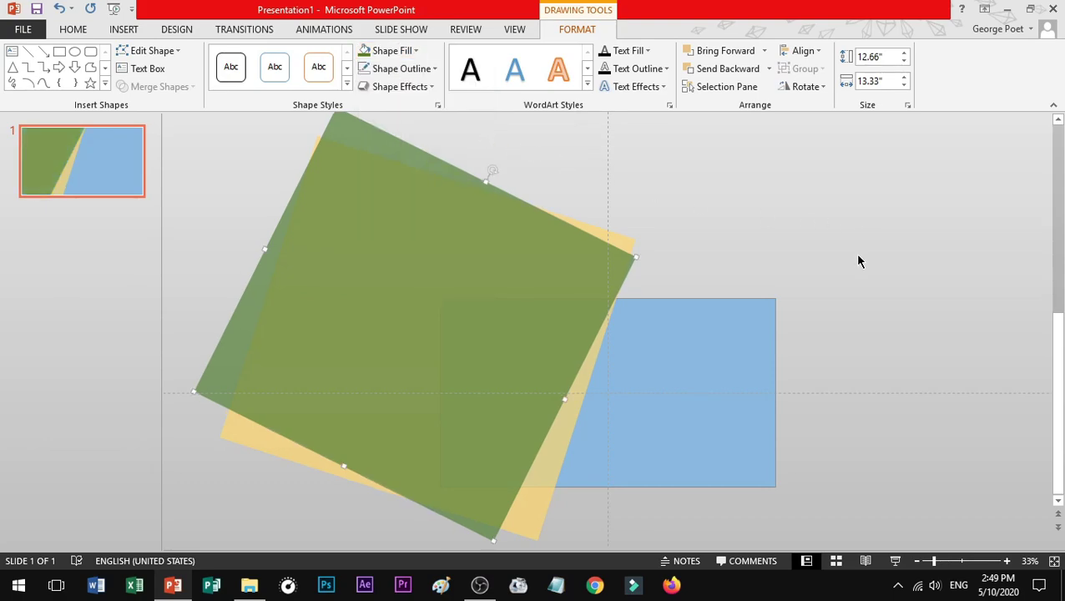
# - Place a copy of the gold square lower on the right side of the slide
pyautogui.doubleClick(489, 279)
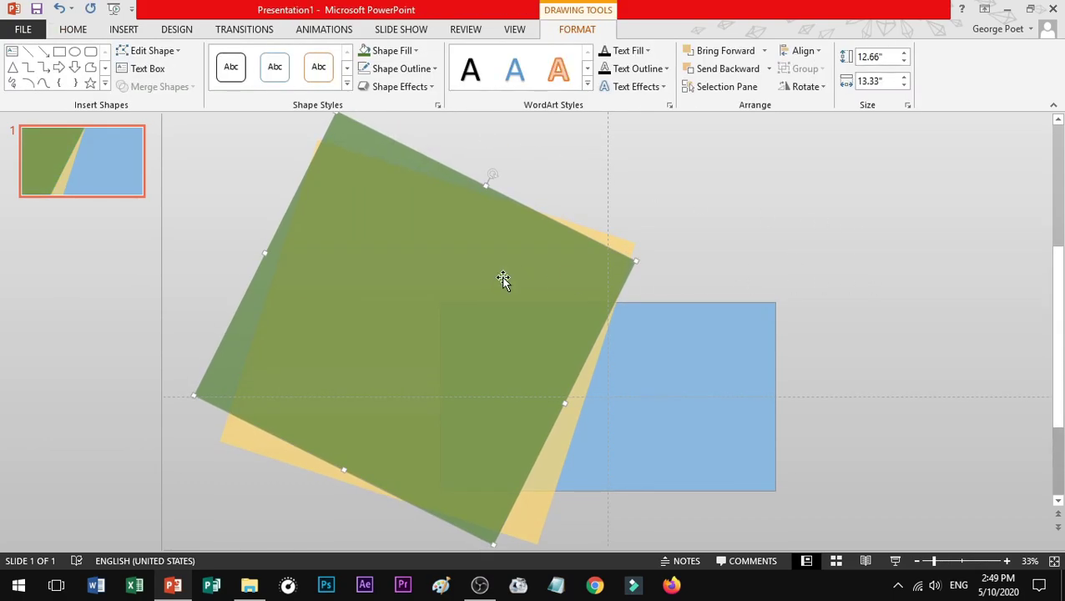
pyautogui.click(674, 174)
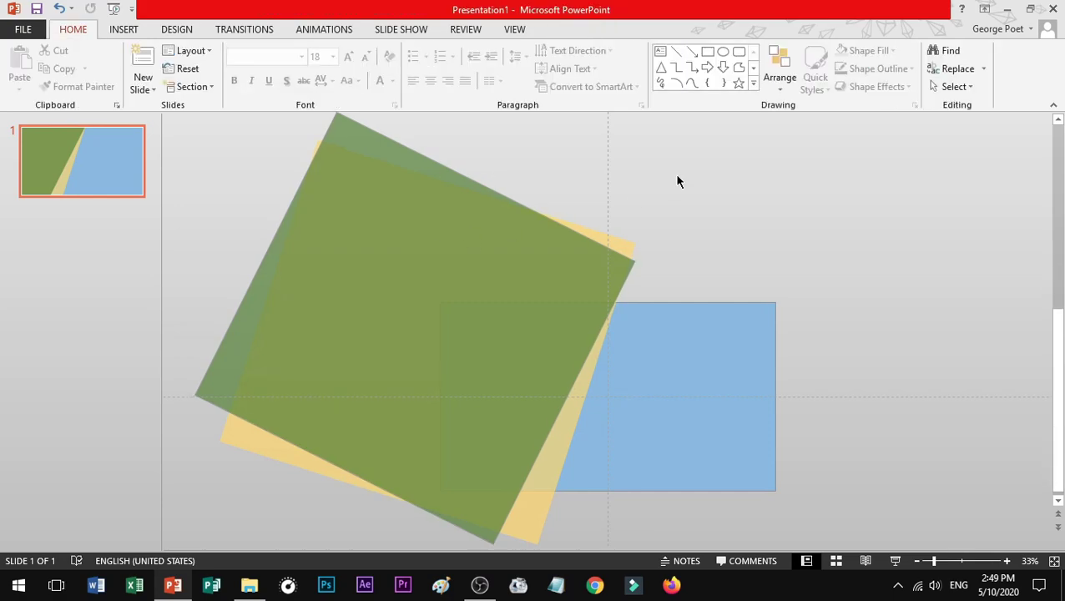
pyautogui.doubleClick(569, 417)
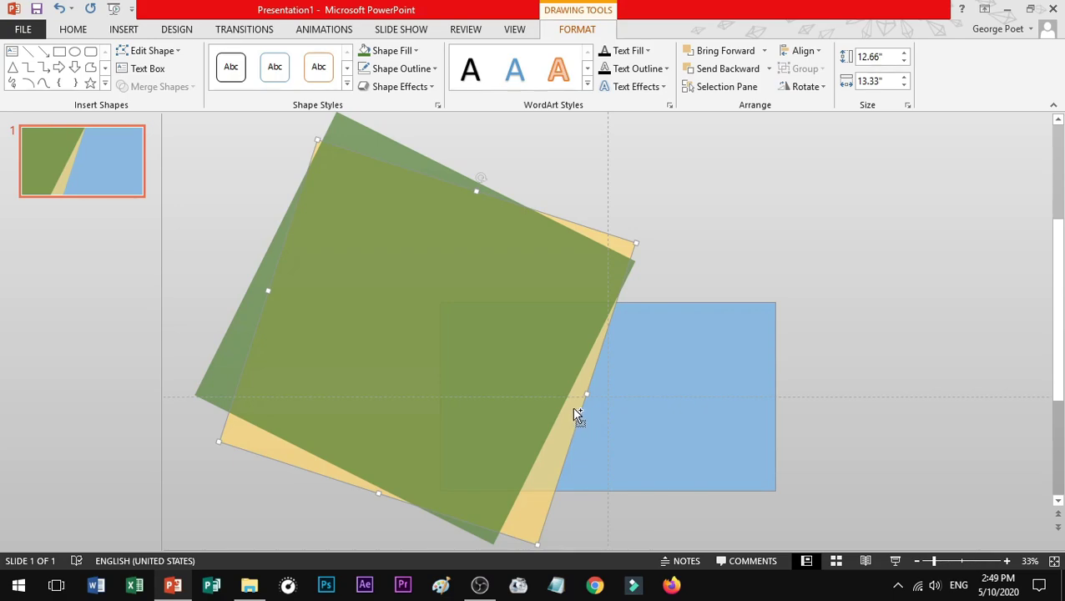
pyautogui.moveTo(574, 414); pyautogui.dragTo(998, 429)
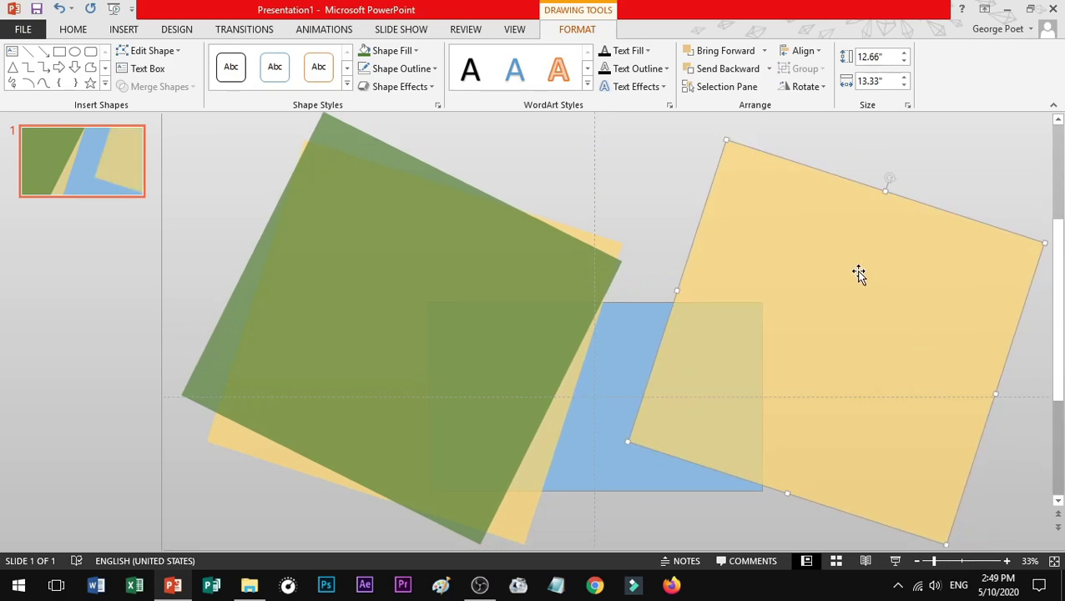
pyautogui.moveTo(858, 273)
pyautogui.mouseDown()
pyautogui.moveTo(827, 360)
pyautogui.moveTo(782, 358)
pyautogui.mouseUp()
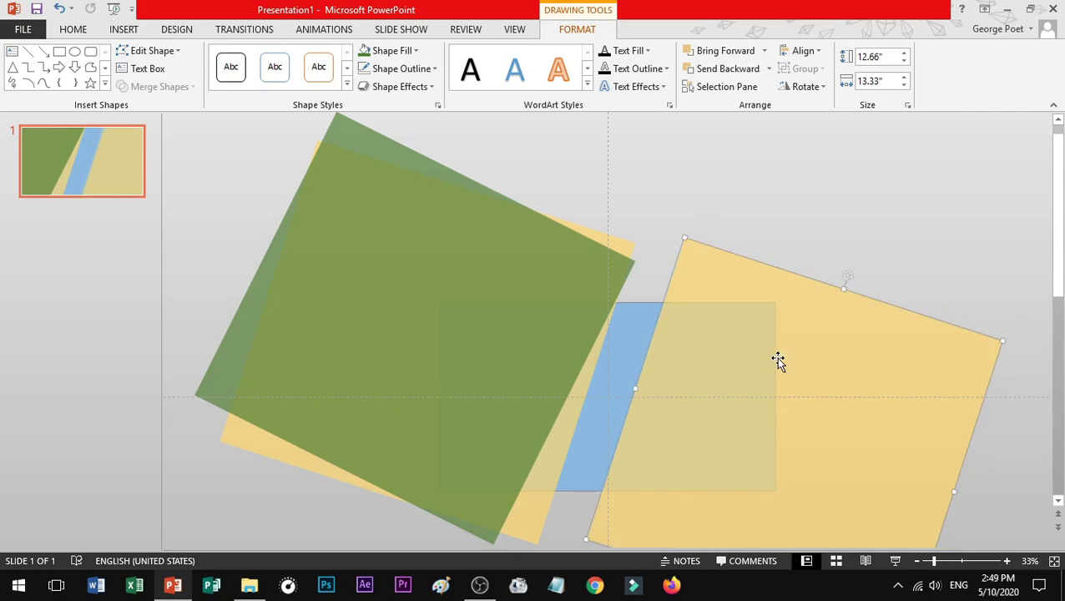
# - Copy the green square to the right, rotate it shallower and set it over the gold copy
pyautogui.click(469, 240)
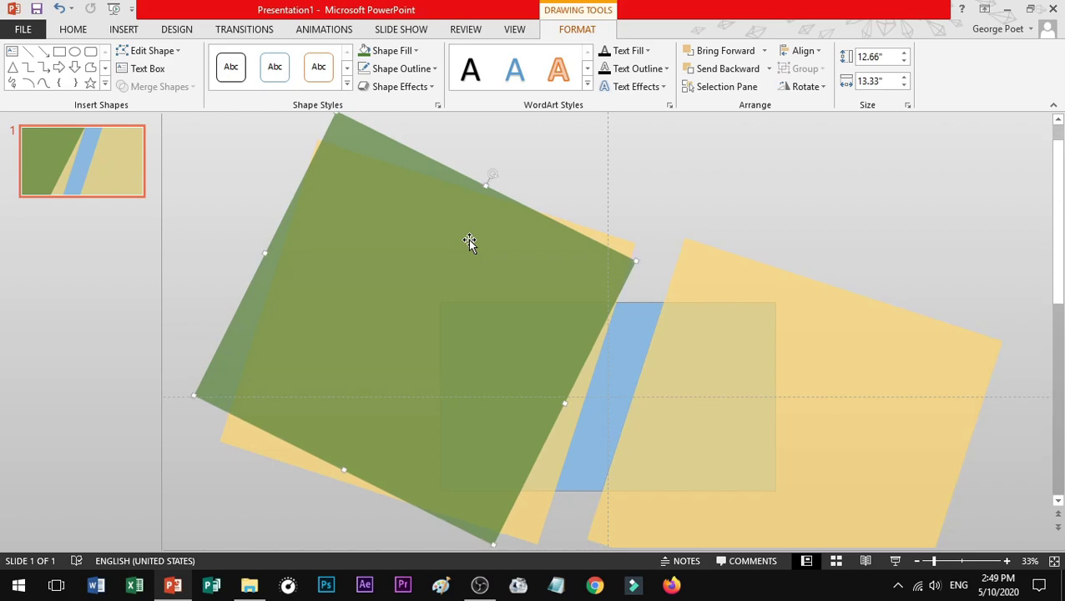
pyautogui.moveTo(472, 248); pyautogui.dragTo(872, 321)
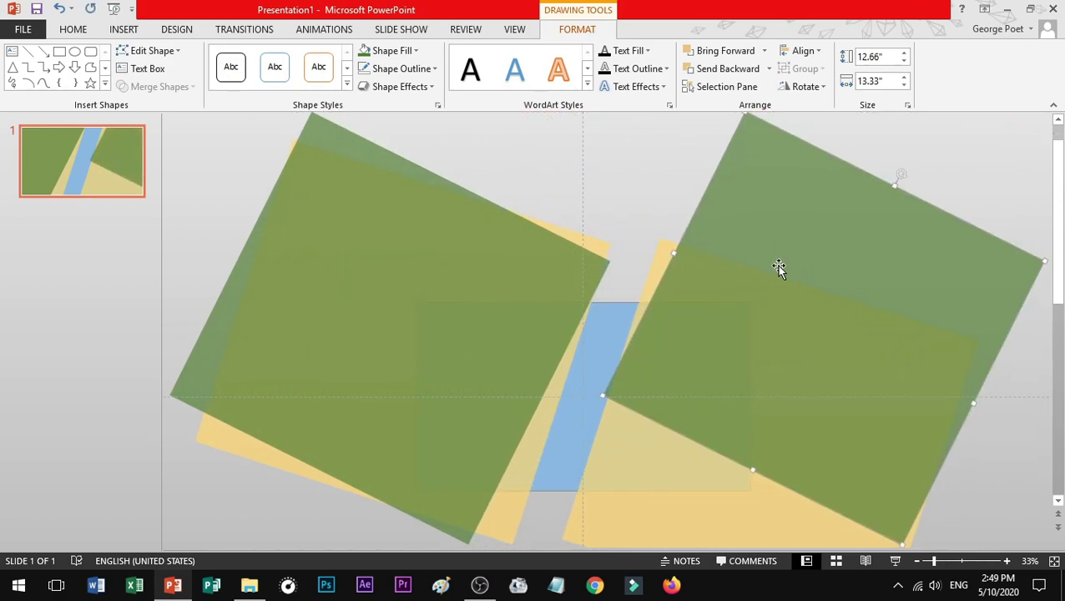
pyautogui.moveTo(922, 175); pyautogui.dragTo(886, 297)
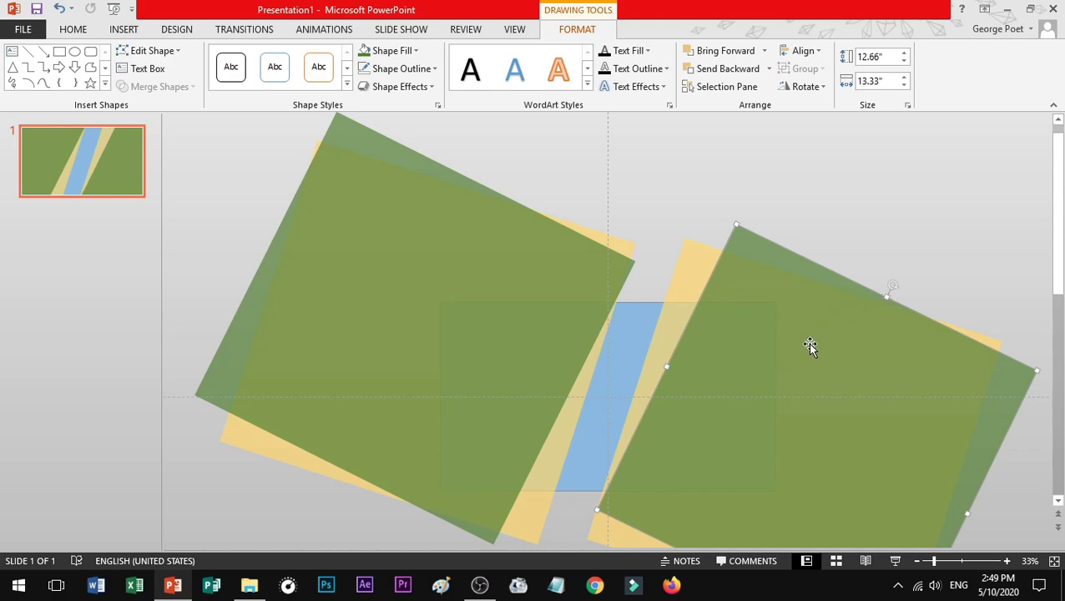
pyautogui.moveTo(808, 349)
pyautogui.mouseDown()
pyautogui.moveTo(791, 357)
pyautogui.moveTo(798, 361)
pyautogui.mouseUp()
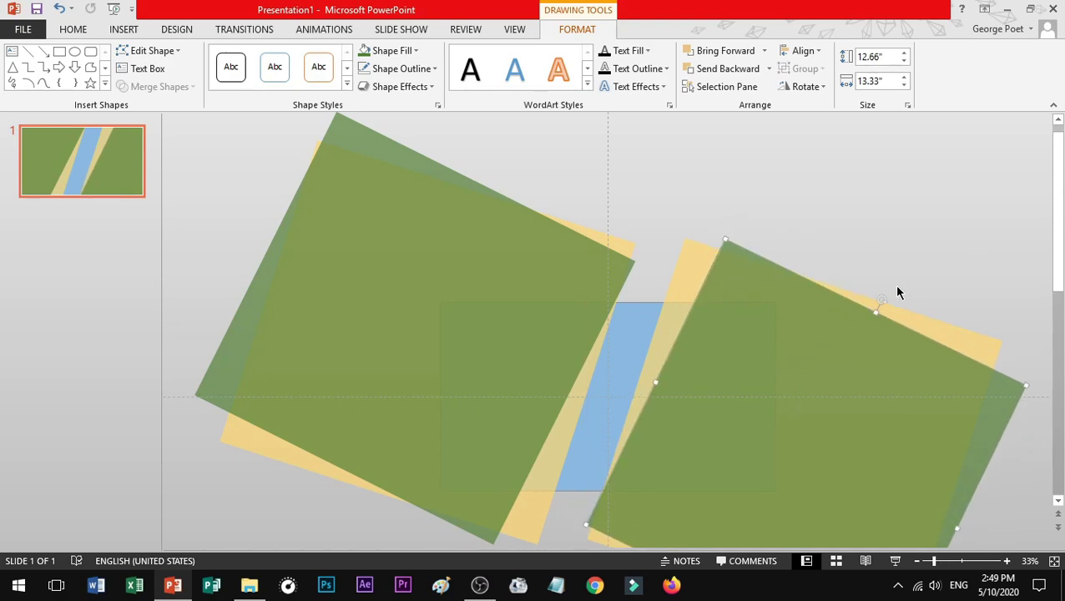
pyautogui.click(756, 203)
pyautogui.scroll(-1, 756, 202)
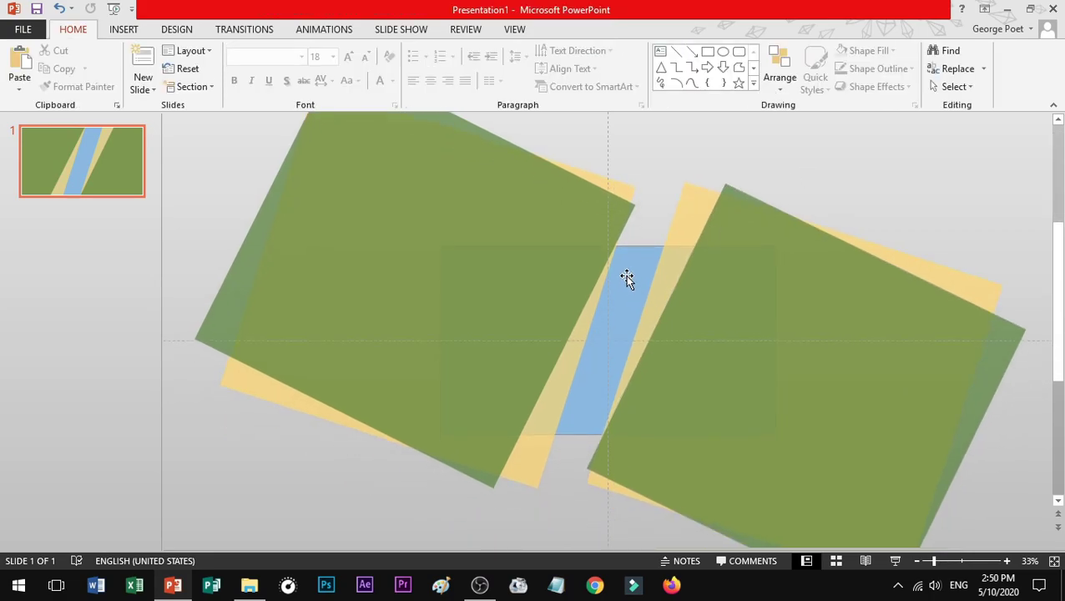
# - Select the blue rectangle plus the left gold square and apply Merge Shapes > Intersect
pyautogui.click(583, 245)
pyautogui.click(705, 279)
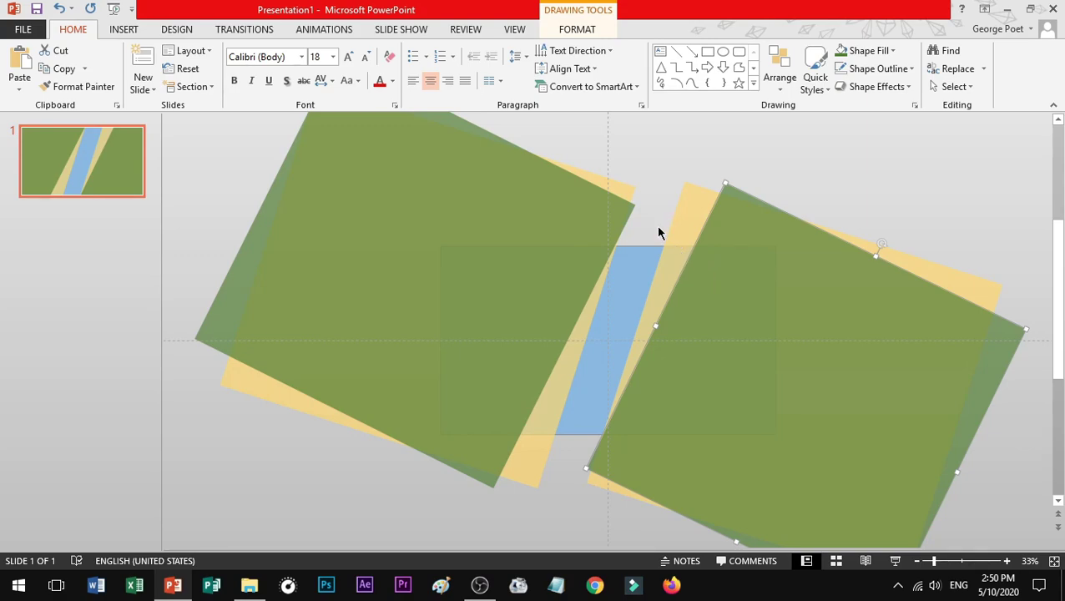
pyautogui.click(632, 277)
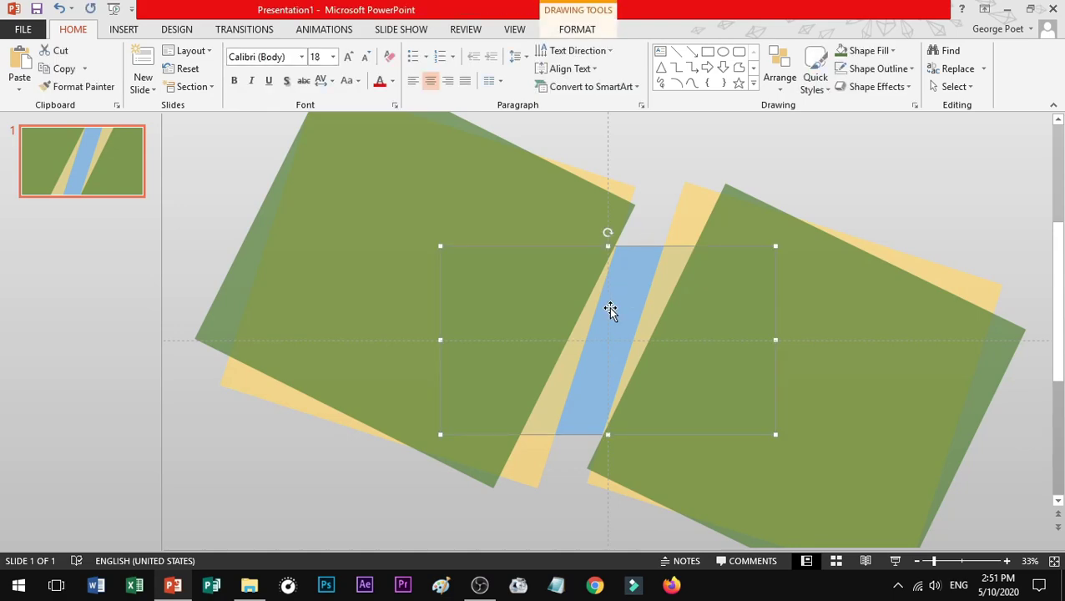
pyautogui.keyDown('shift'); pyautogui.click(578, 354); pyautogui.keyUp('shift')
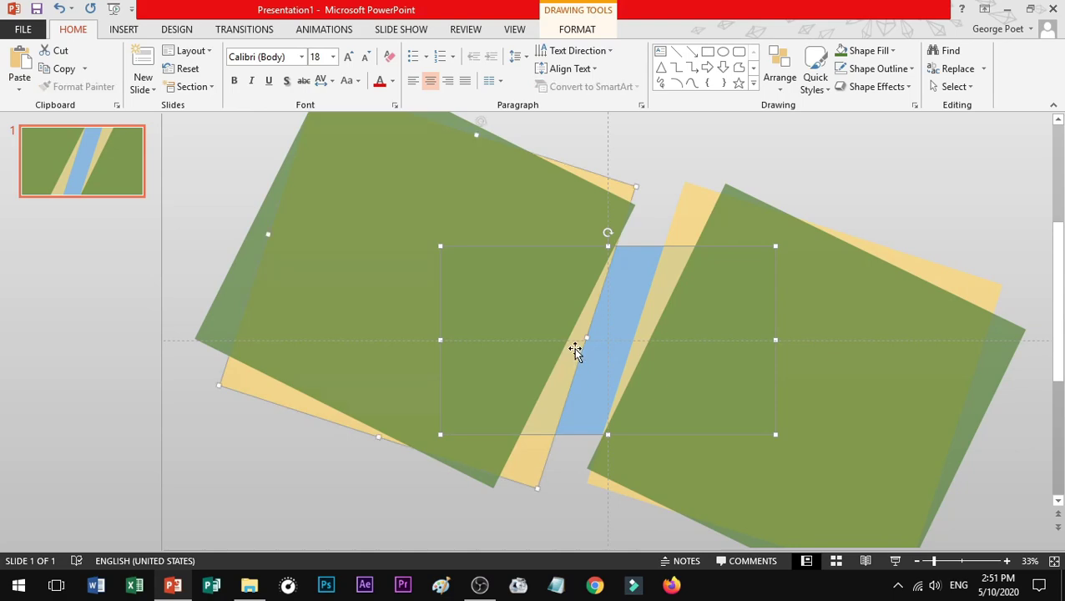
pyautogui.click(578, 29)
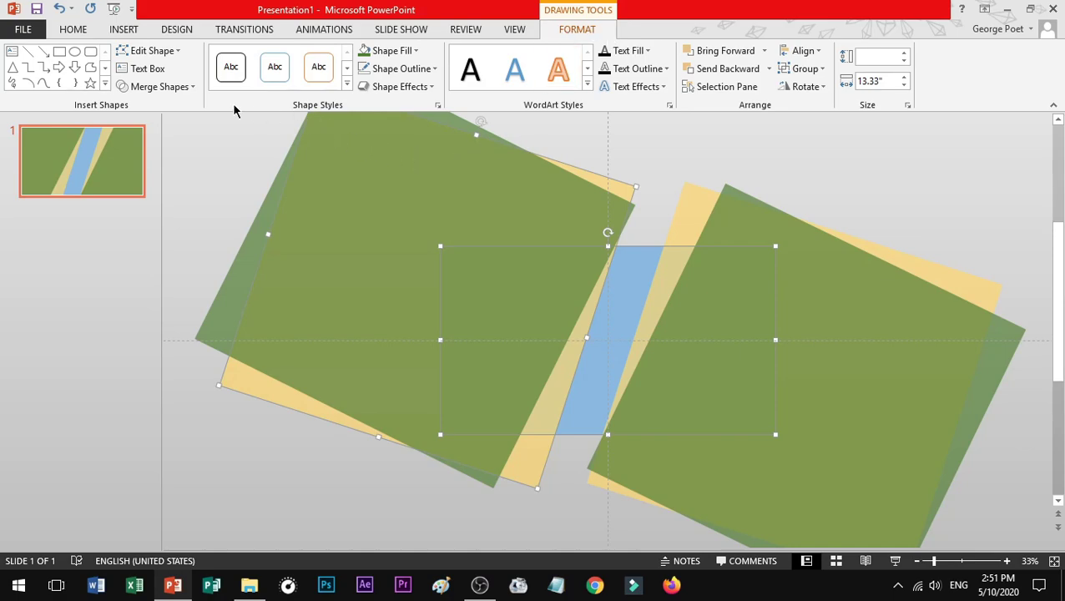
pyautogui.click(182, 96)
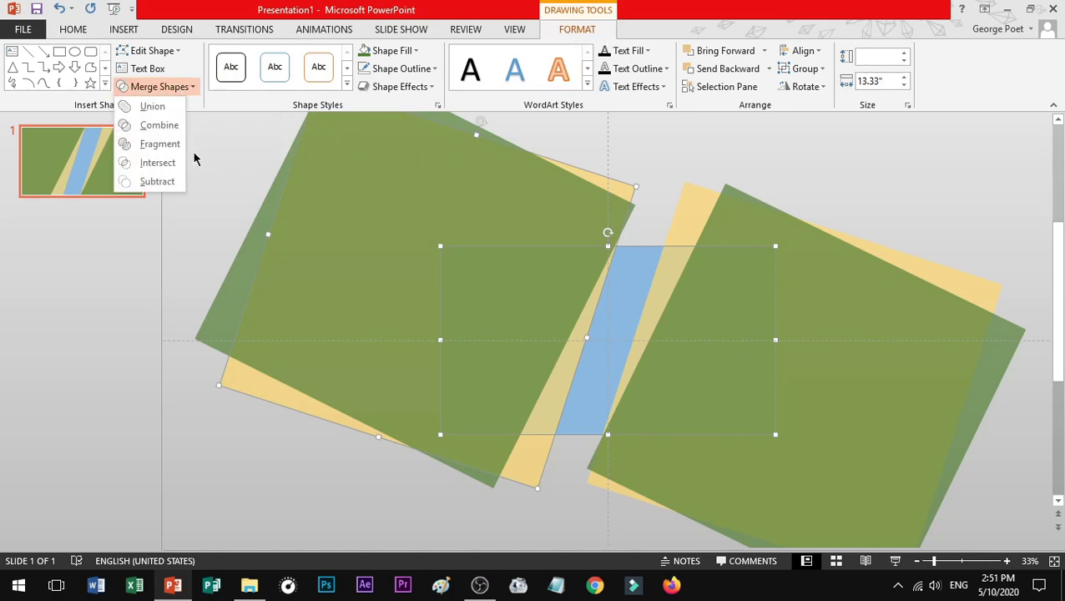
pyautogui.click(171, 163)
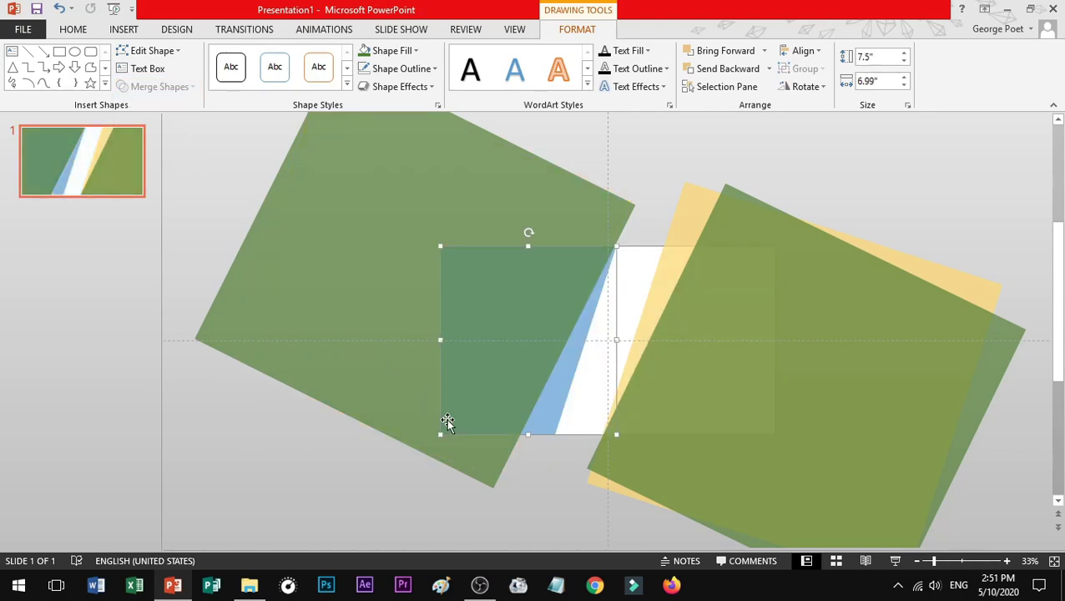
pyautogui.click(537, 490)
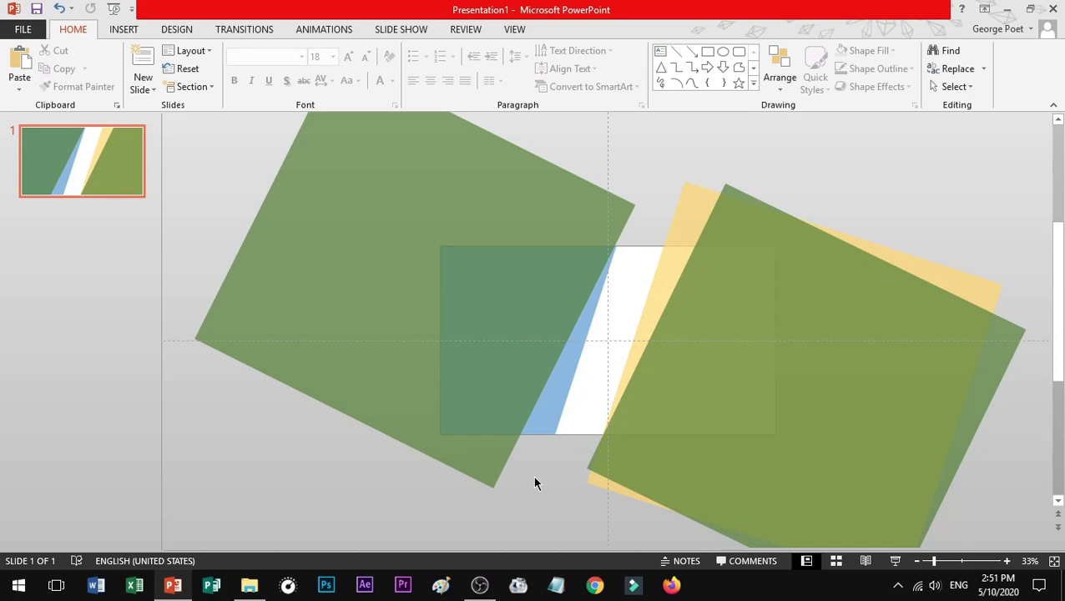
# - Paste a rectangle copy and intersect it with the left green square
pyautogui.hotkey('ctrl', 'v')
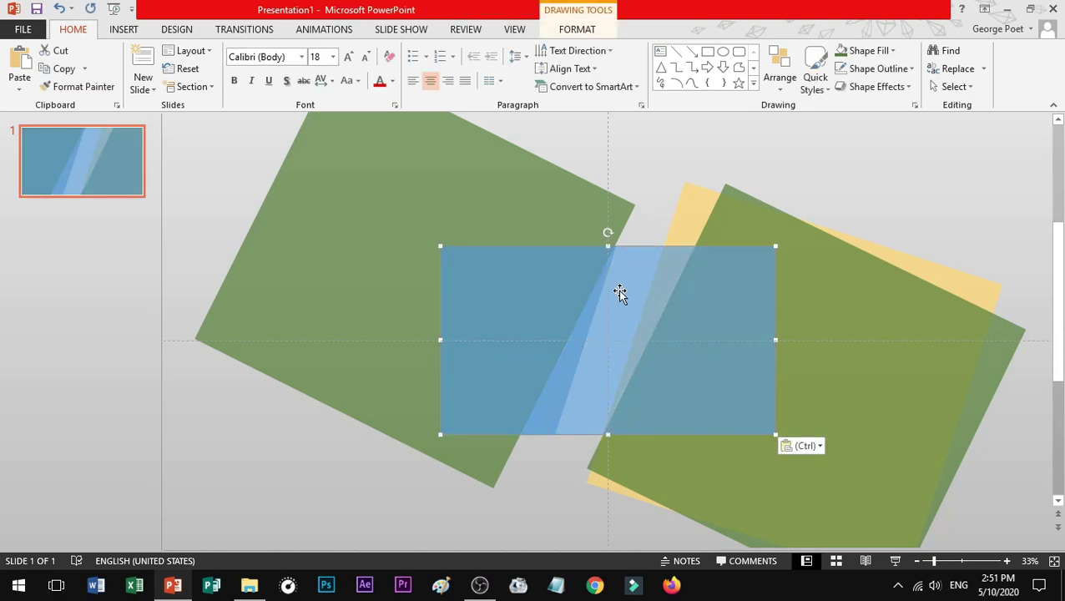
pyautogui.keyDown('shift'); pyautogui.click(484, 196); pyautogui.keyUp('shift')
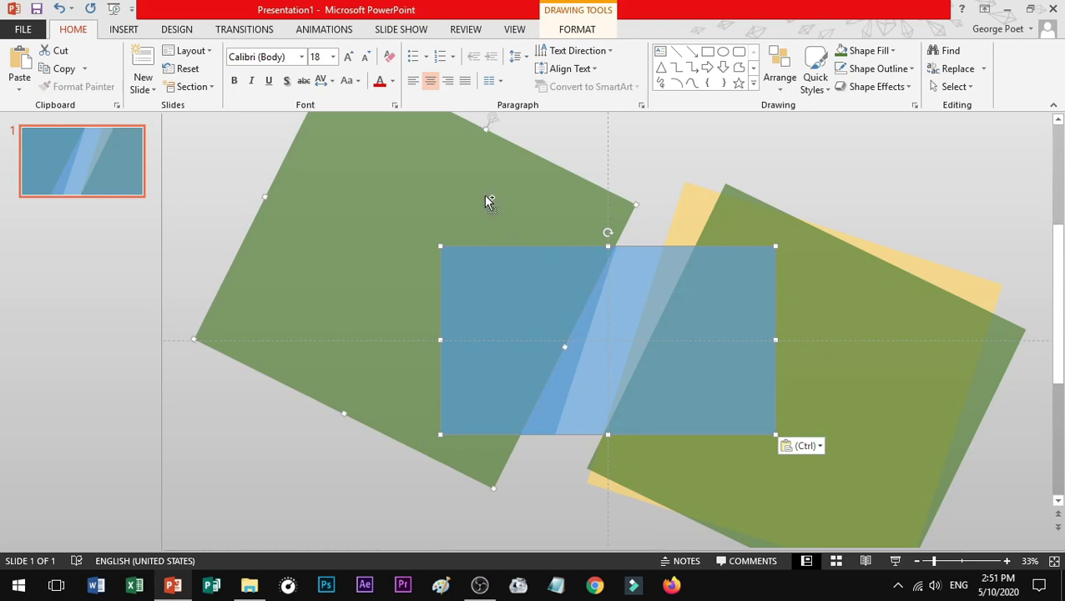
pyautogui.click(586, 30)
pyautogui.click(171, 87)
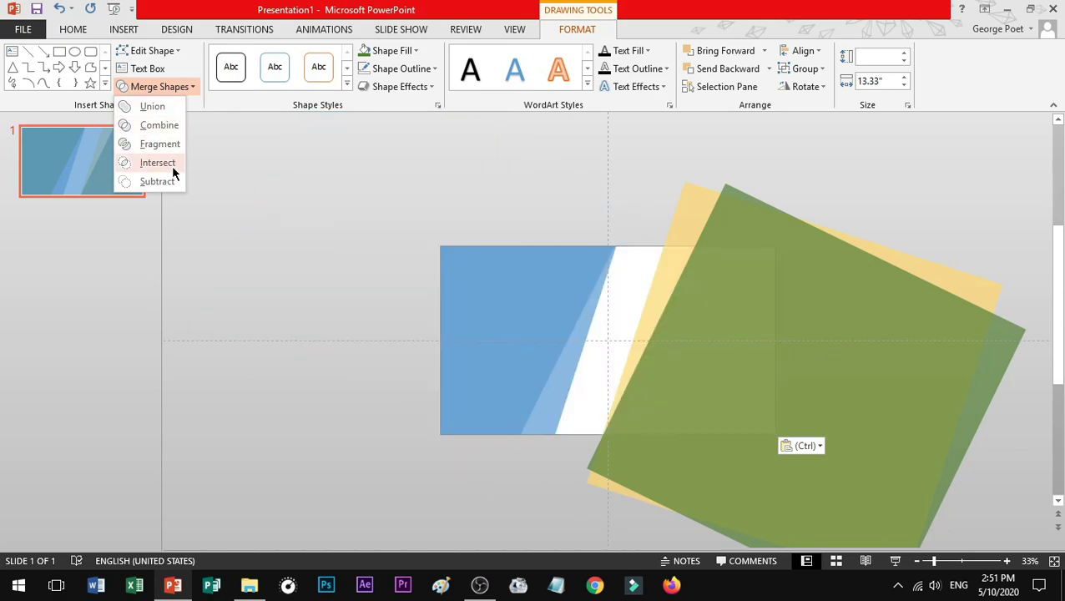
pyautogui.click(162, 163)
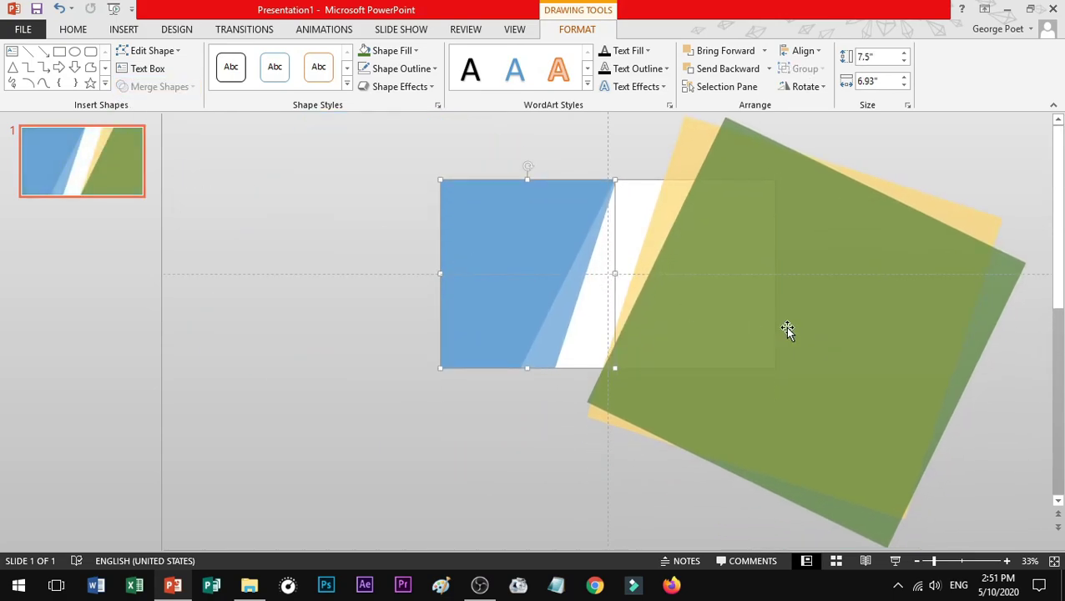
# - Paste rectangle copies and intersect them with the right green and yellow squares
pyautogui.hotkey('ctrl', 'v')
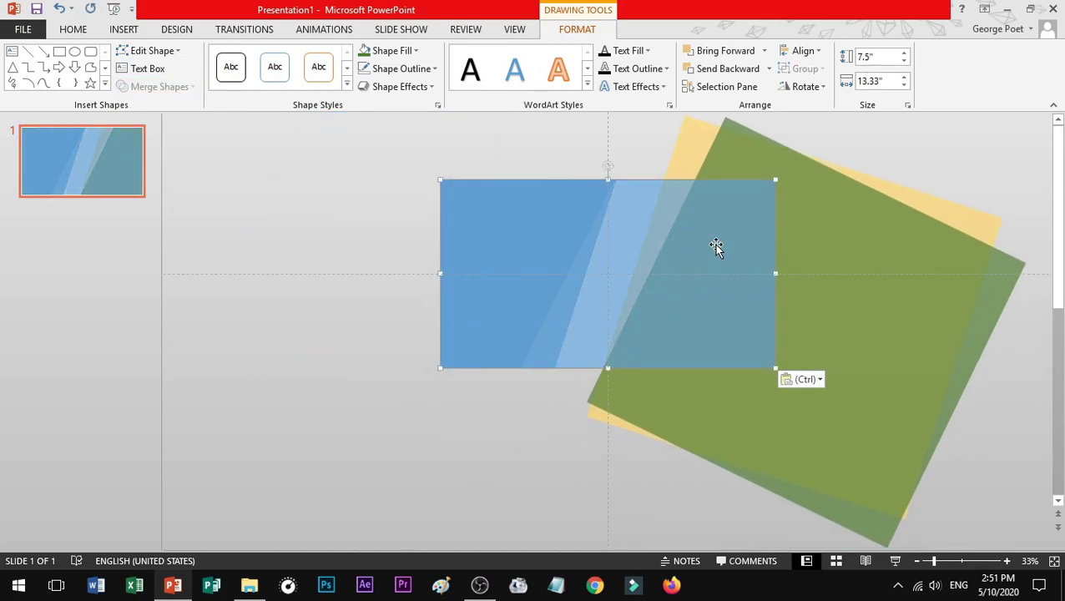
pyautogui.keyDown('shift'); pyautogui.click(843, 243); pyautogui.keyUp('shift')
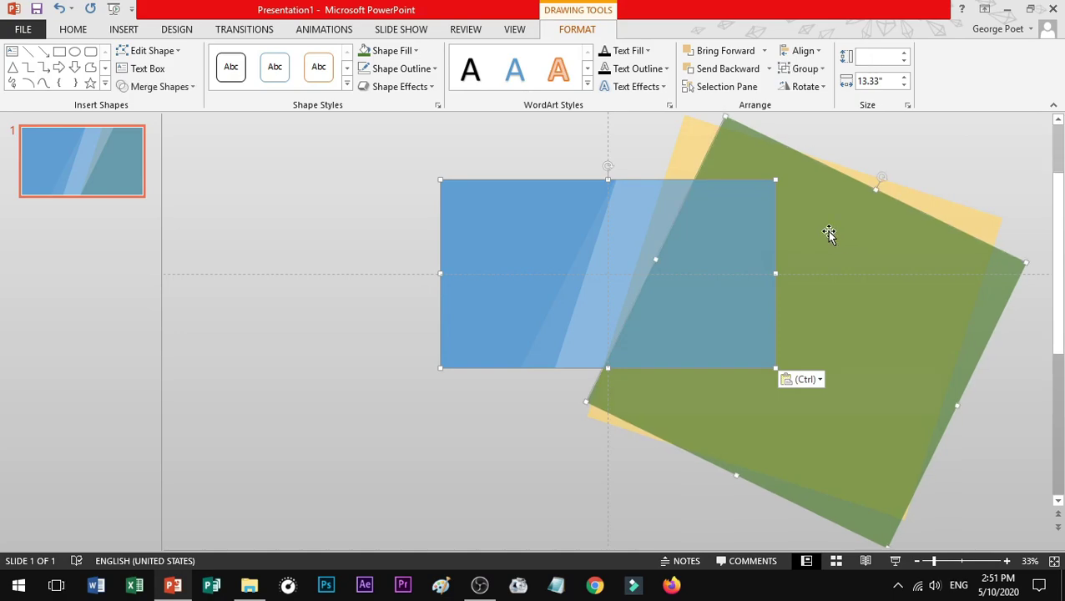
pyautogui.click(190, 88)
pyautogui.click(167, 162)
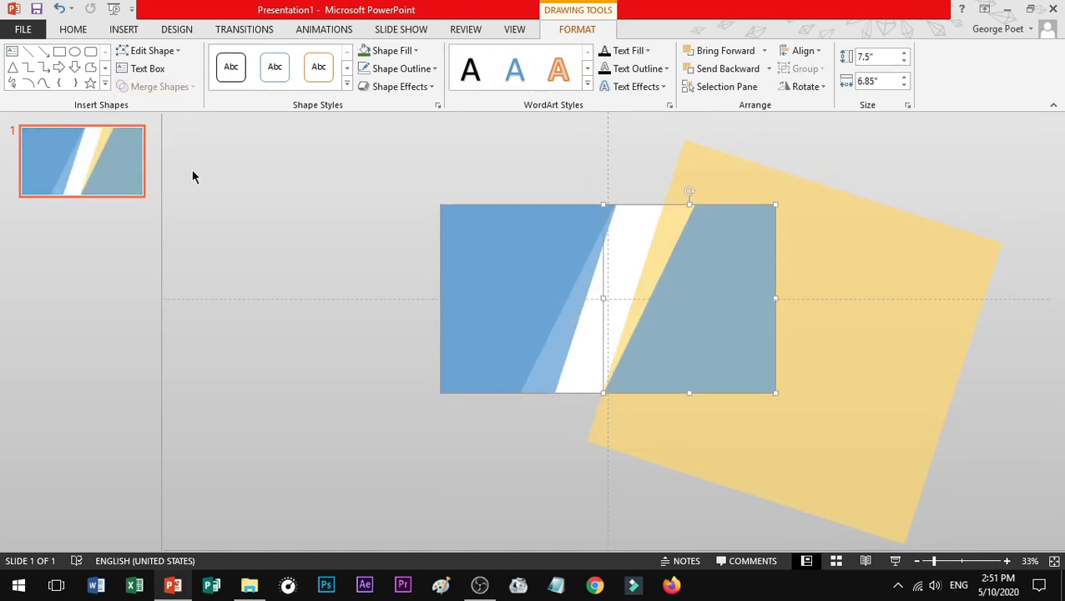
pyautogui.keyDown('shift'); pyautogui.click(807, 217); pyautogui.keyUp('shift')
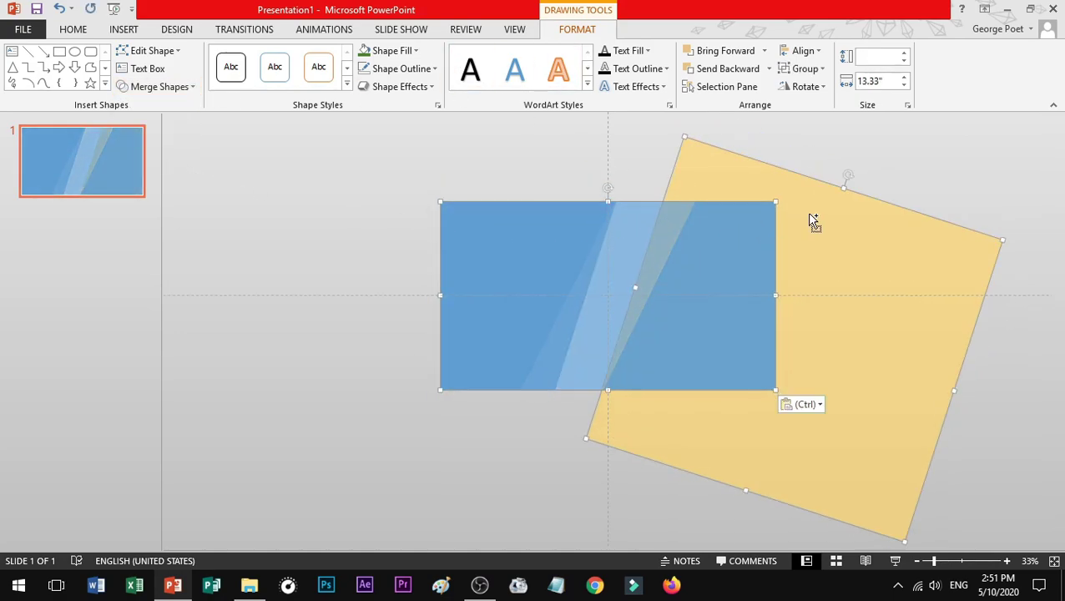
pyautogui.click(178, 88)
pyautogui.click(153, 163)
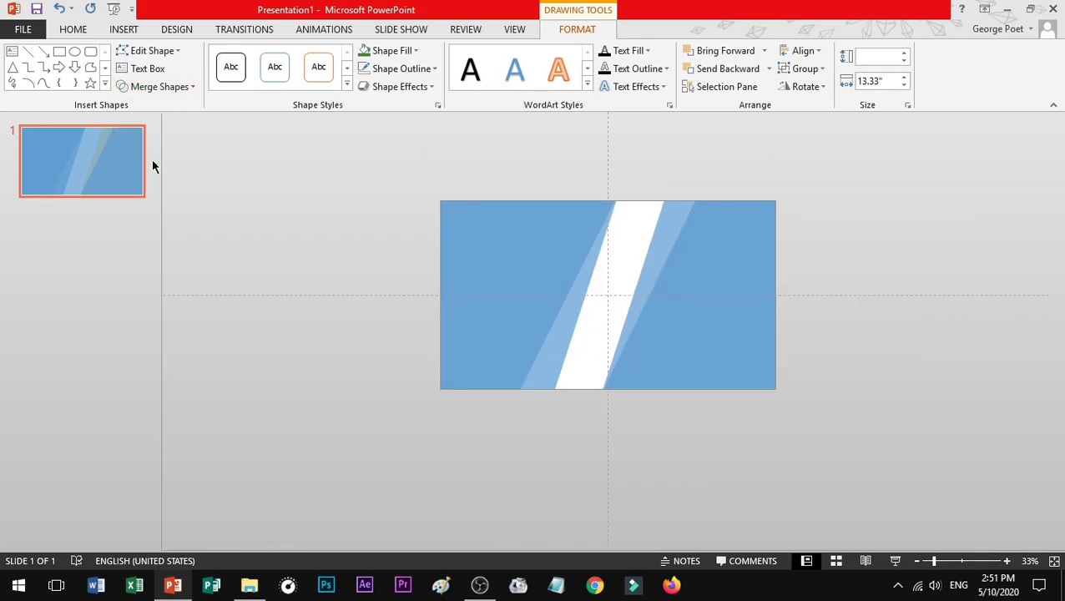
pyautogui.click(849, 330)
pyautogui.hotkey('ctrl', 'v')
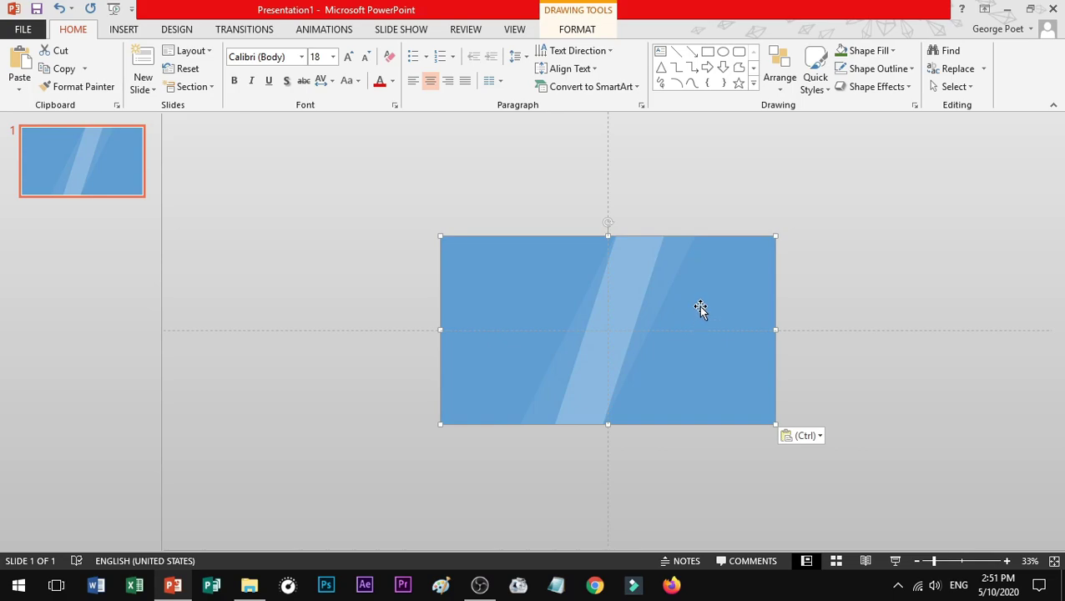
# - Send the pasted full-slide blue rectangle to the back behind all pieces
pyautogui.rightClick(626, 275)
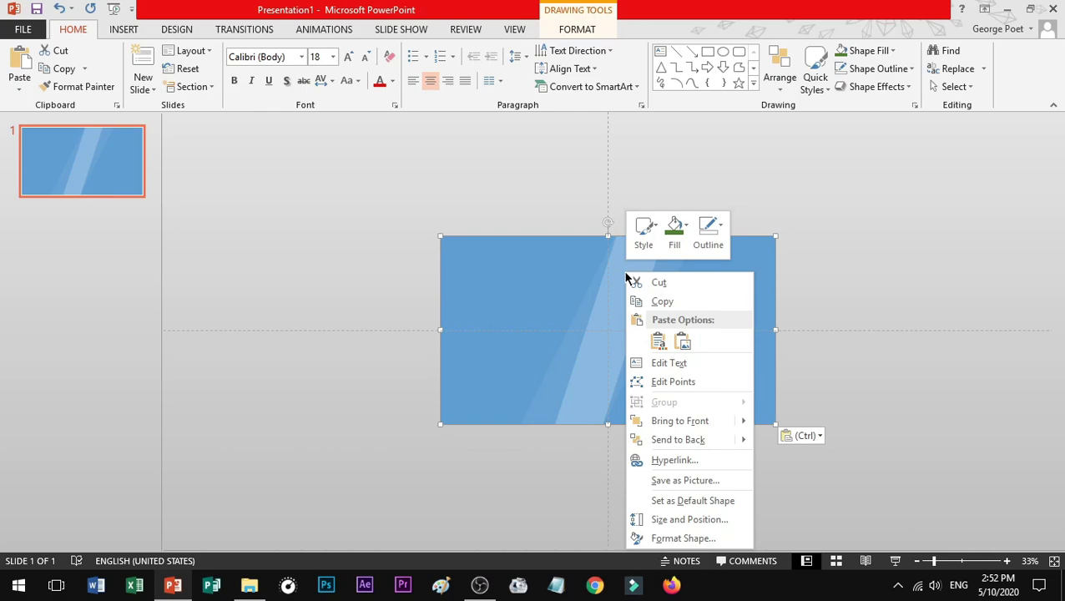
pyautogui.moveTo(722, 446)
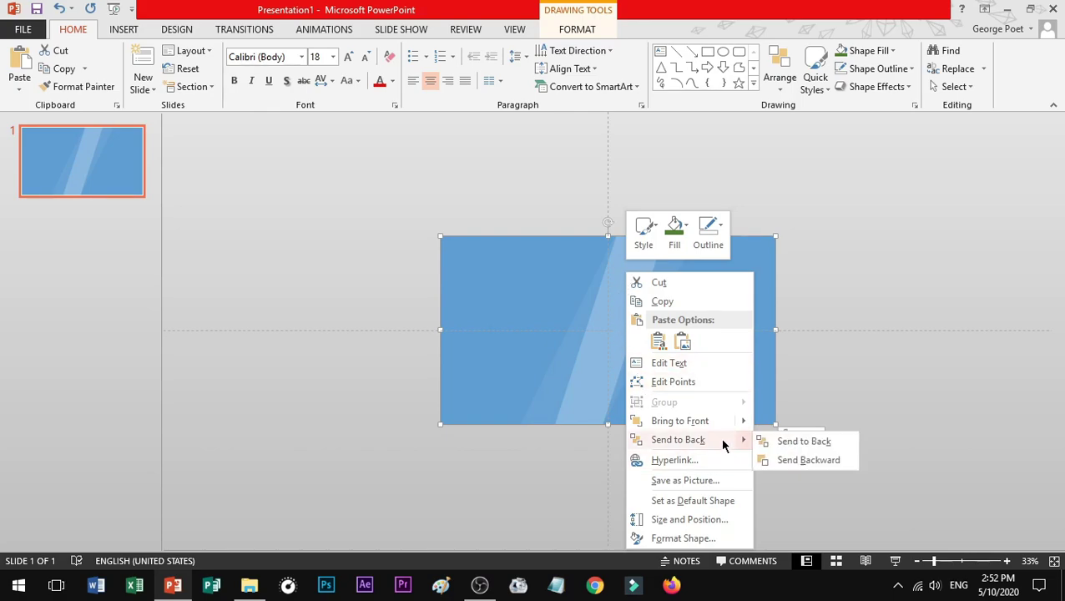
pyautogui.click(793, 443)
pyautogui.click(800, 405)
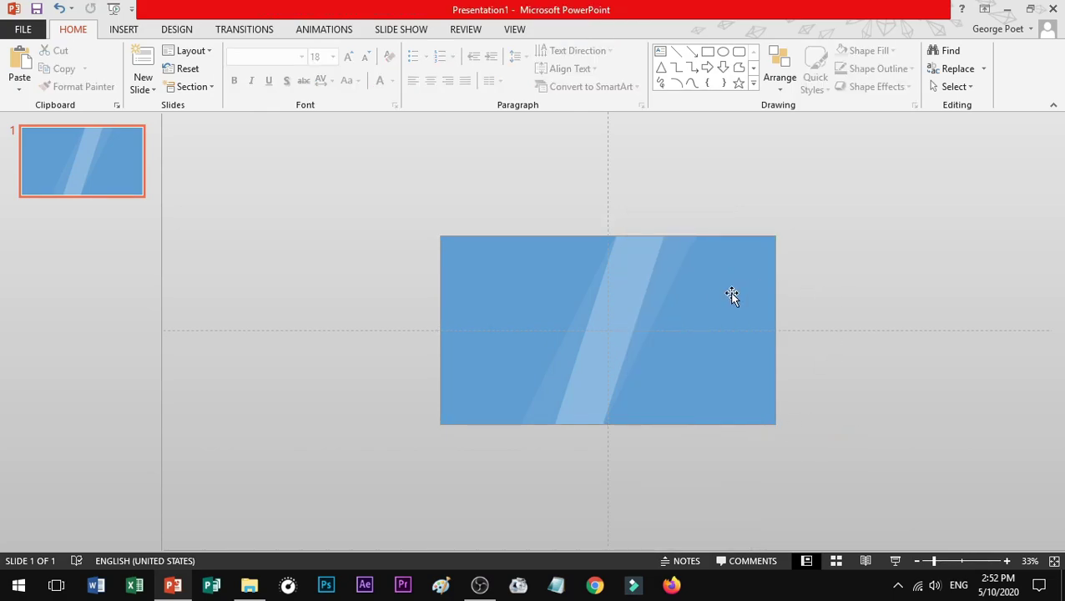
pyautogui.click(658, 281)
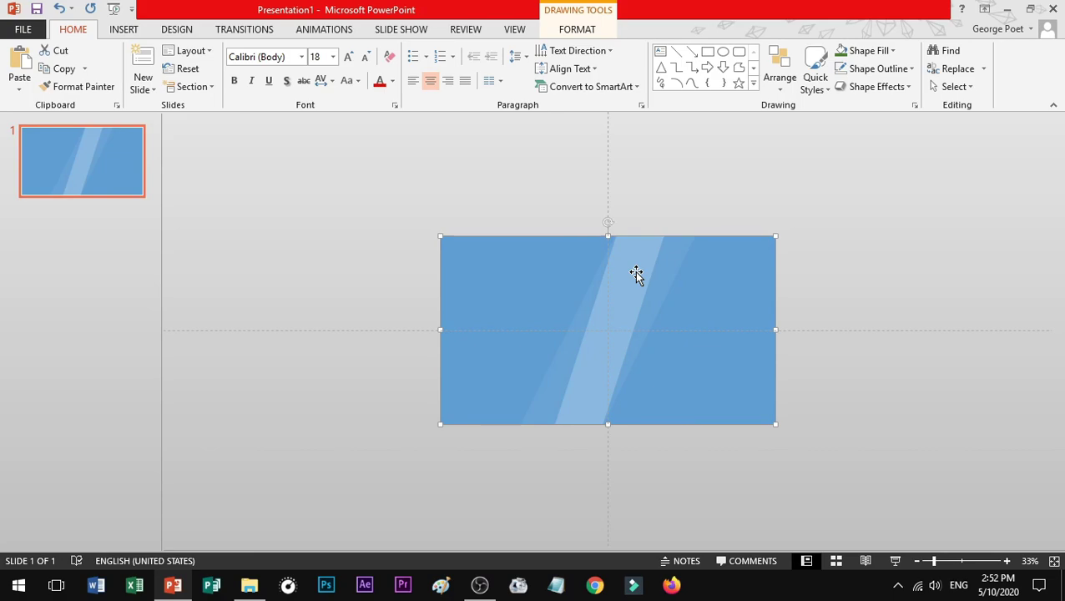
pyautogui.click(451, 205)
pyautogui.scroll(-1, 452, 204)
pyautogui.scroll(3, 444, 200)
pyautogui.scroll(2, 444, 201)
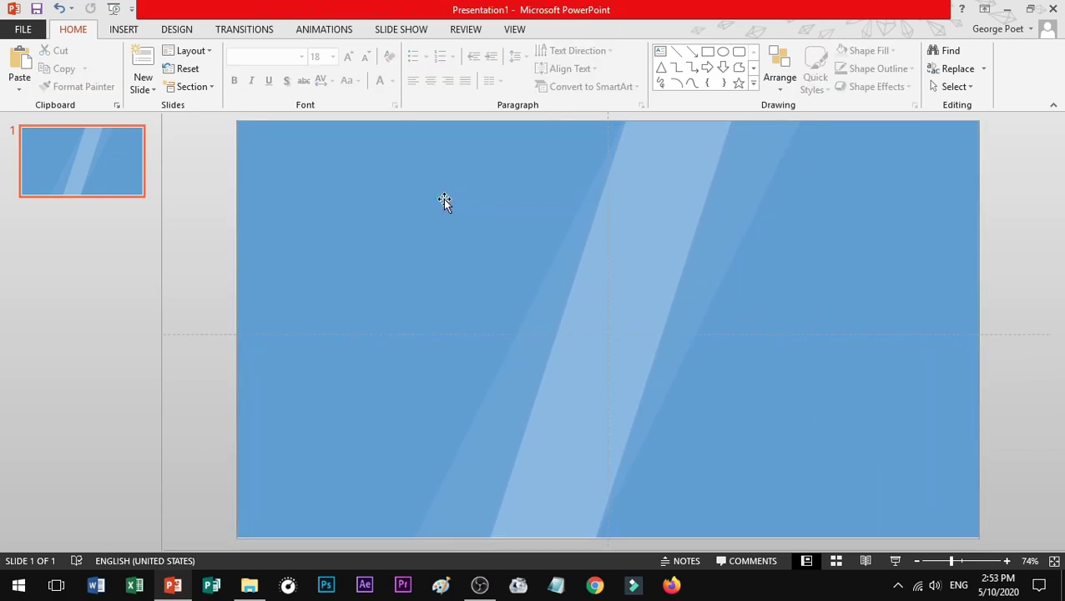
# - Fill the left piece olive and the middle strip dark green
pyautogui.click(537, 271)
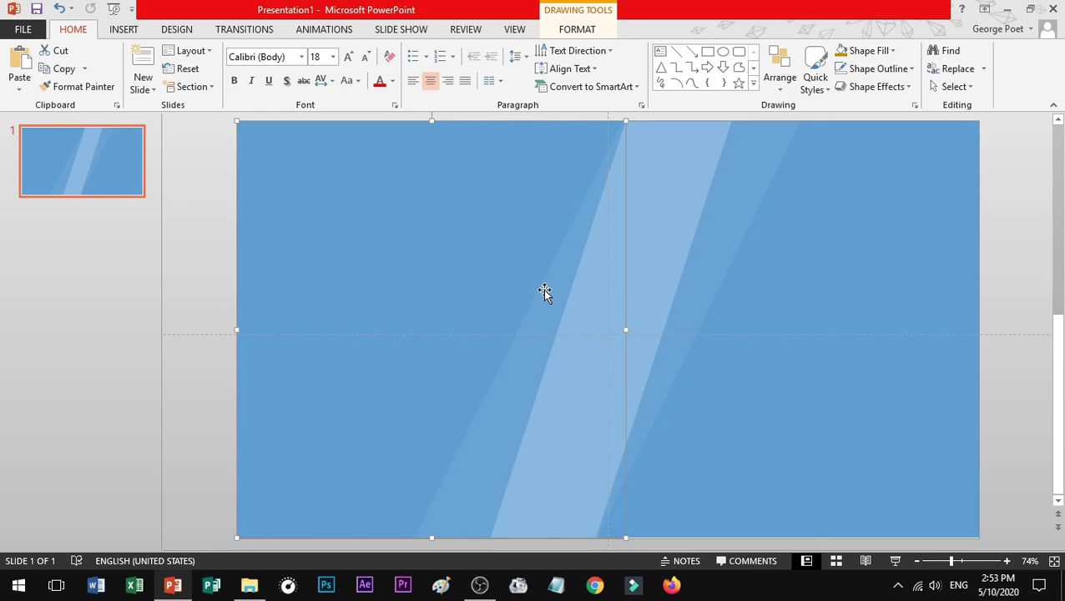
pyautogui.hotkey('shift', 'Left')
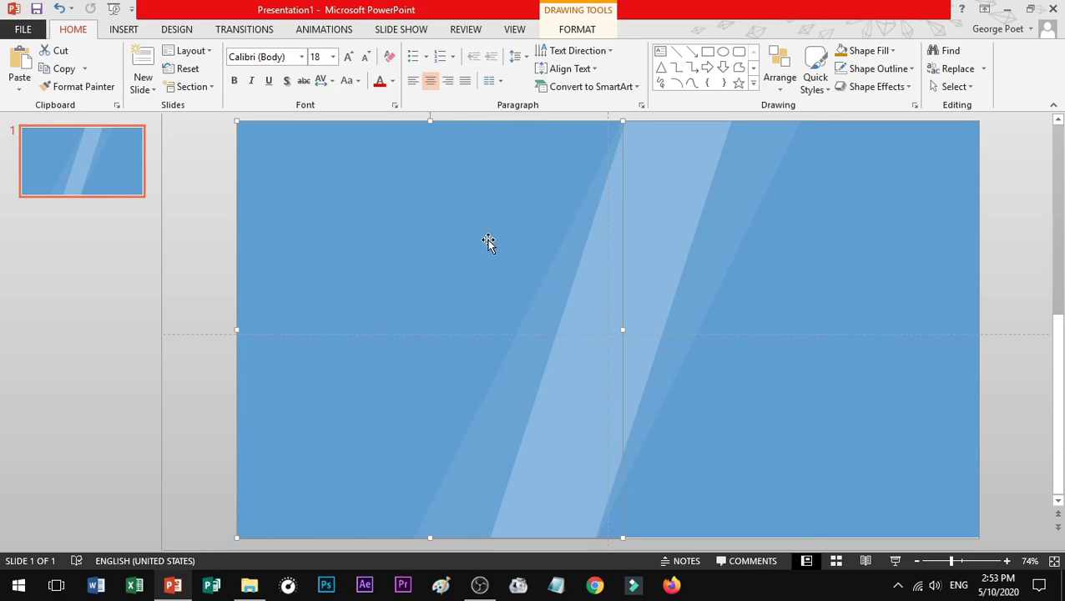
pyautogui.click(577, 29)
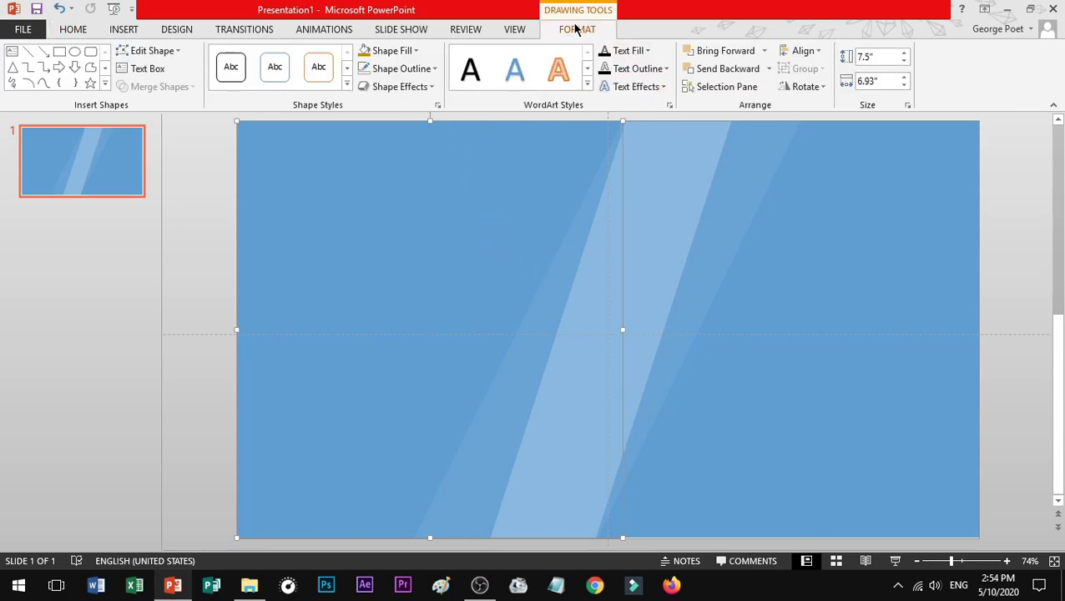
pyautogui.click(365, 53)
pyautogui.hotkey('shift', 'Right')
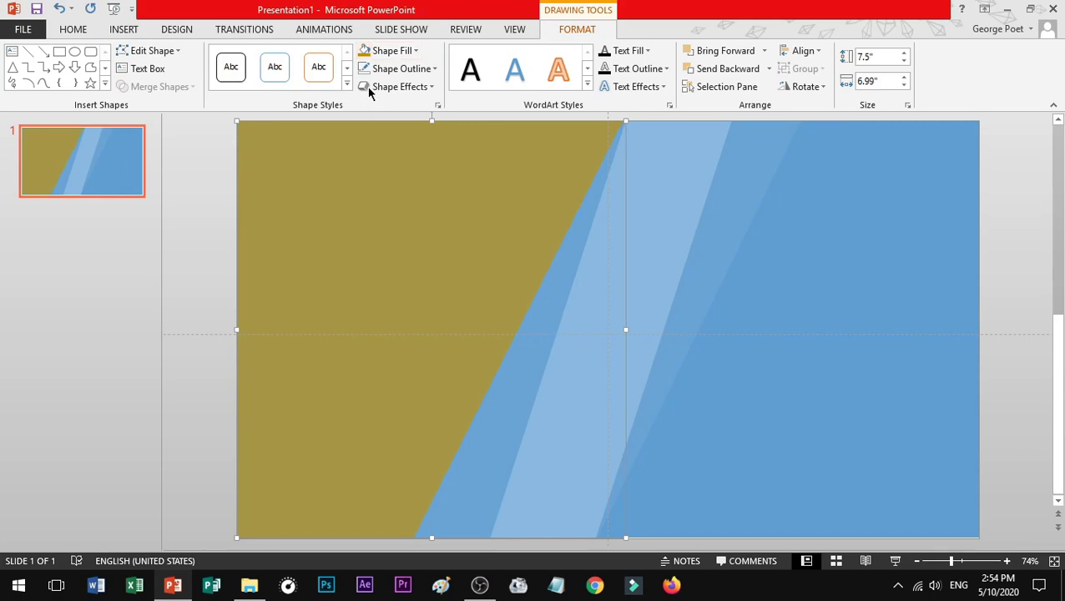
pyautogui.click(396, 54)
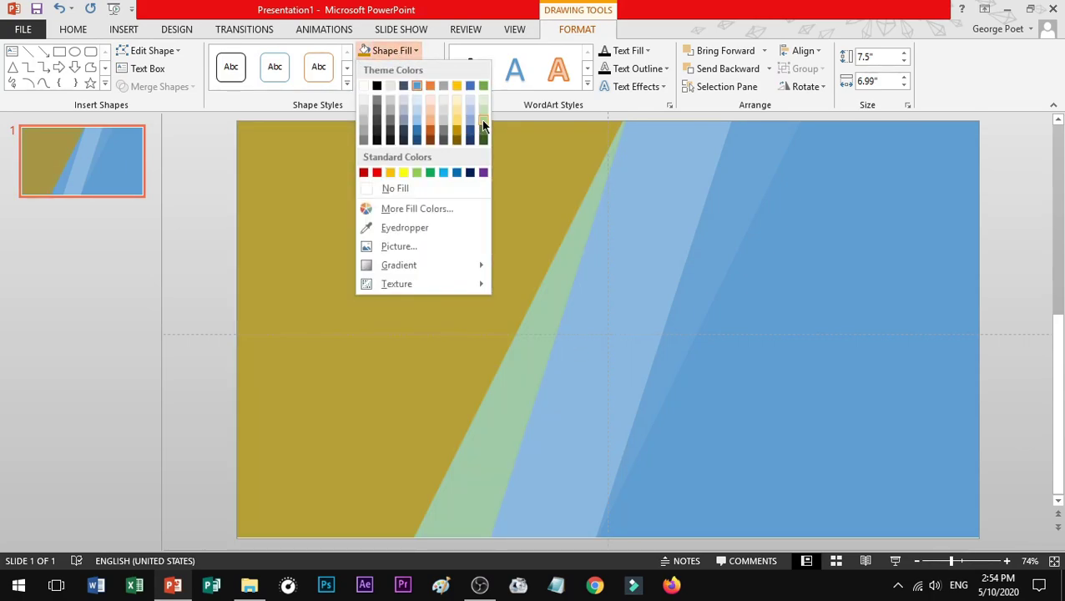
pyautogui.click(483, 137)
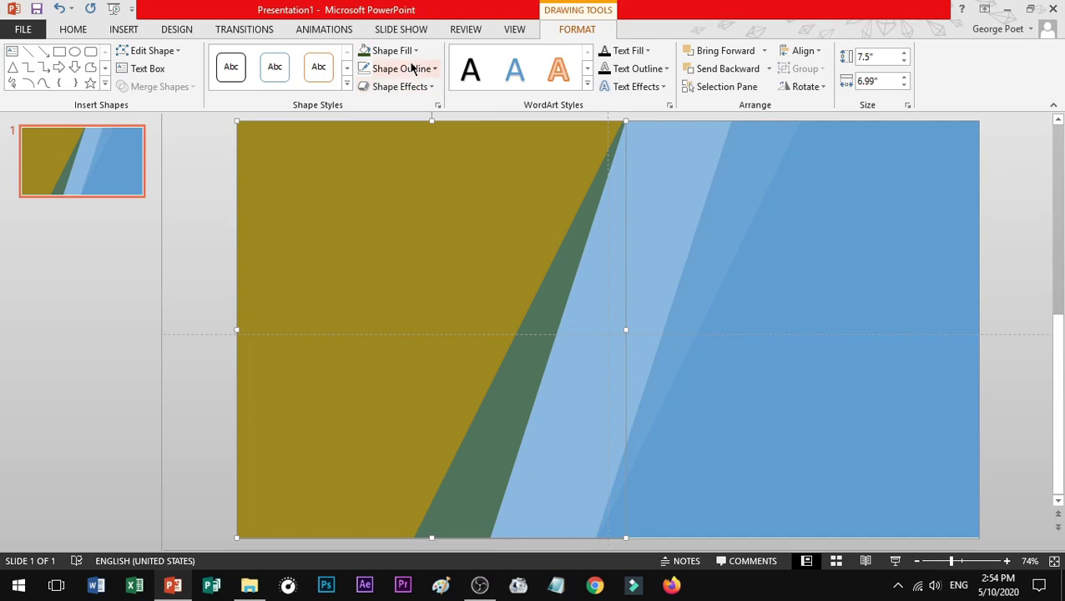
pyautogui.click(408, 60)
pyautogui.click(479, 129)
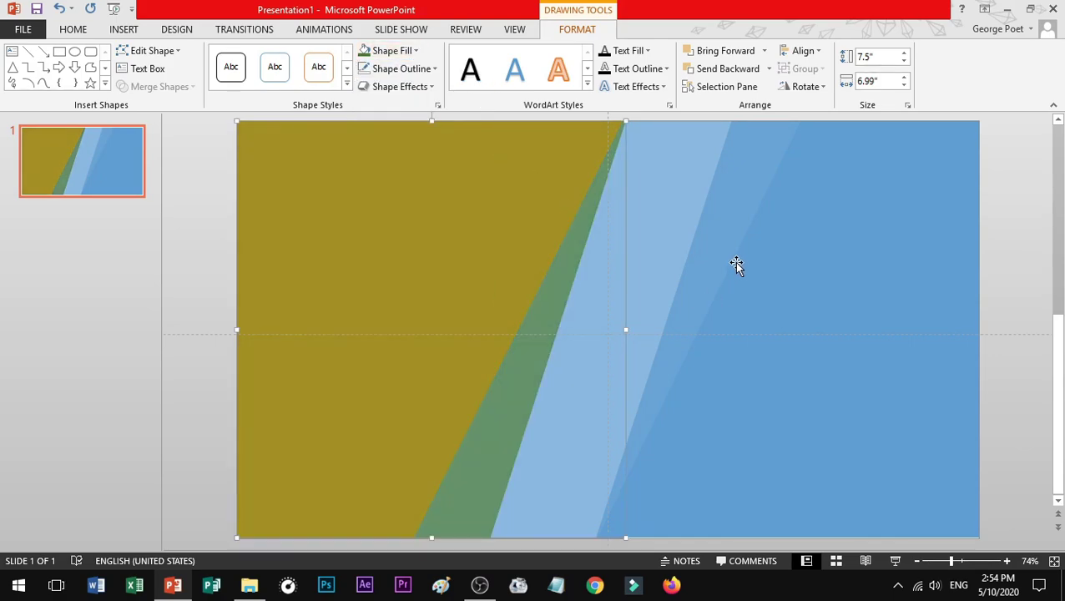
# - Fill the right blue piece green and its neighbouring diagonal piece olive
pyautogui.click(738, 259)
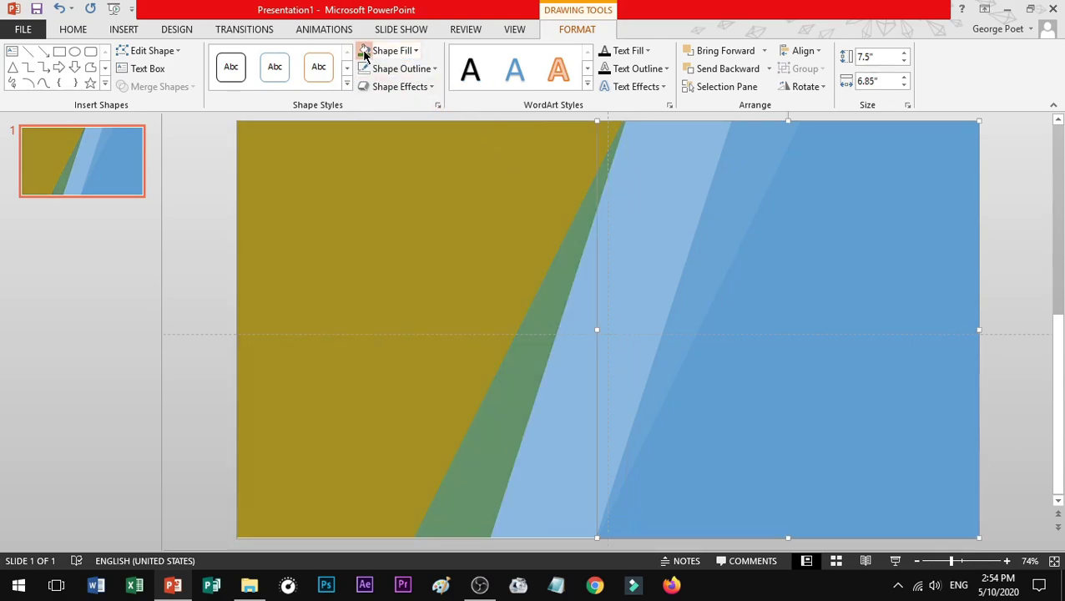
pyautogui.click(363, 51)
pyautogui.click(723, 232)
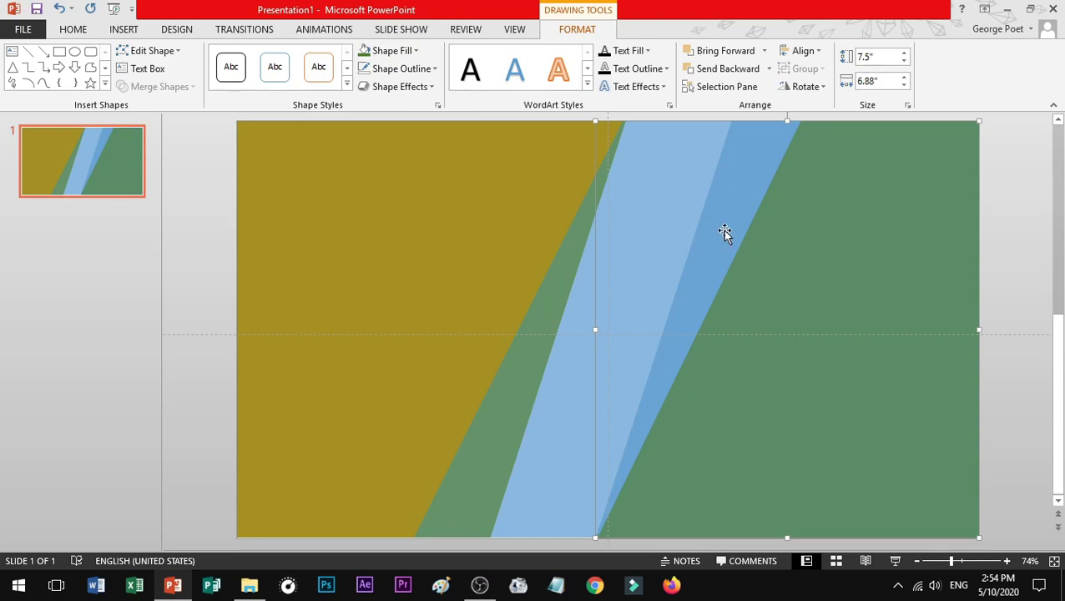
pyautogui.click(384, 52)
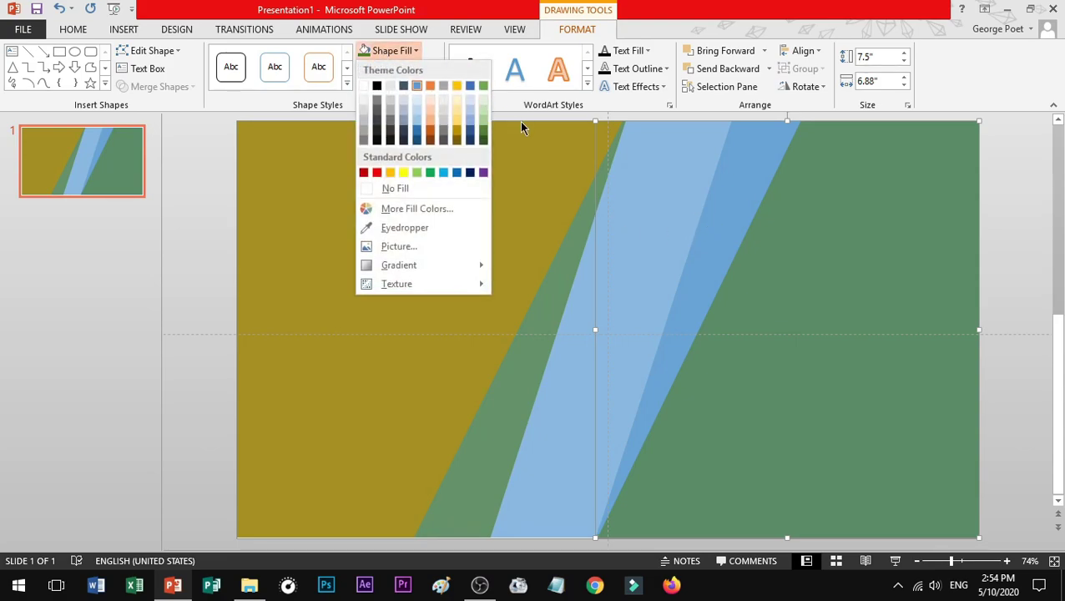
pyautogui.click(458, 133)
pyautogui.click(1031, 267)
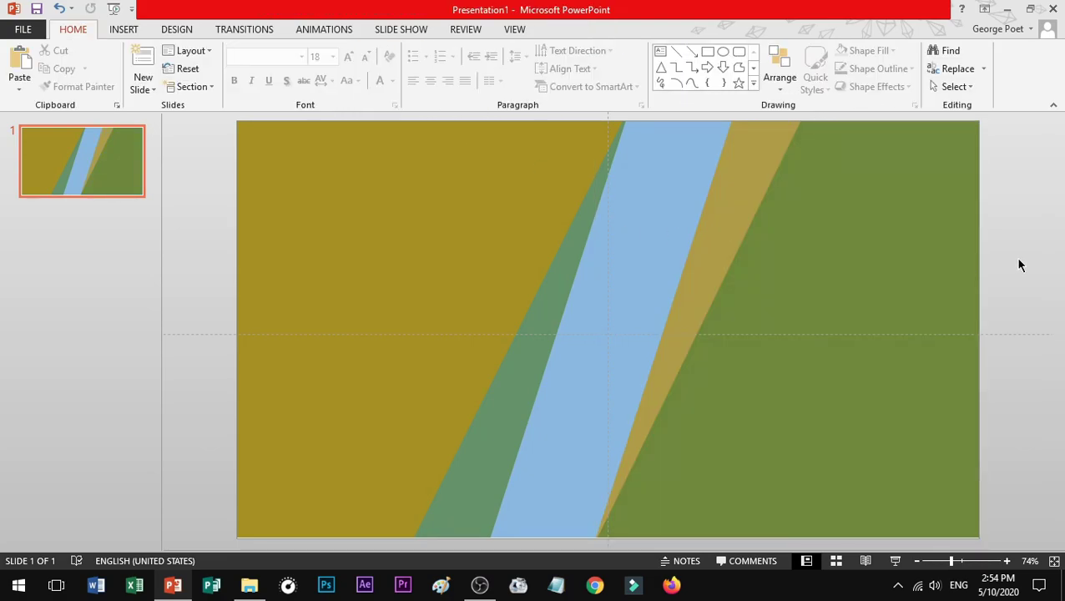
# - Give the left olive piece an Offset Right shadow via Format Shape > Effects
pyautogui.scroll(-3, 1003, 288)
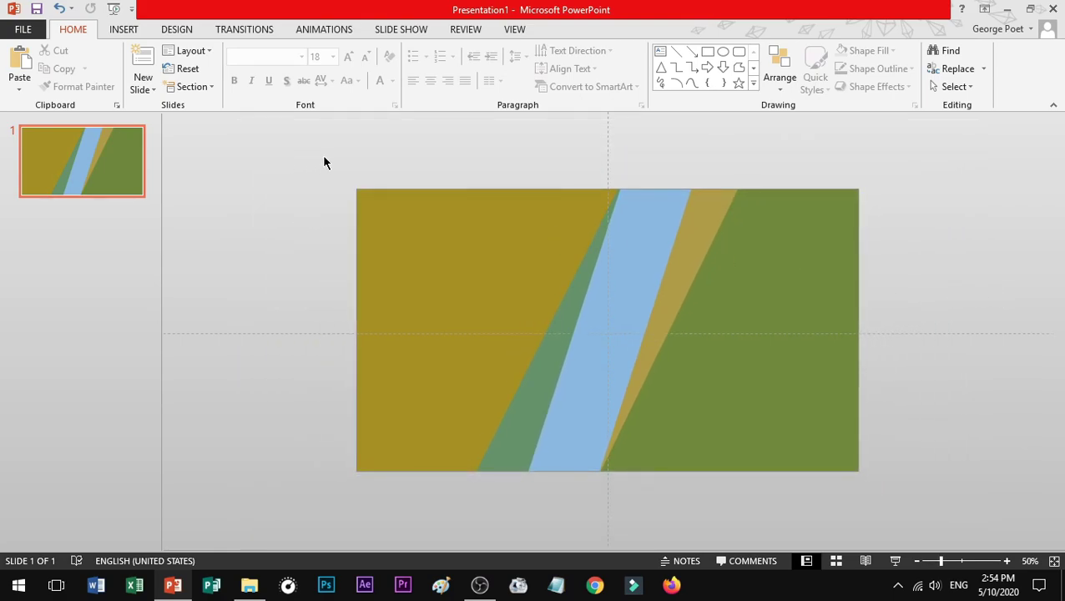
pyautogui.moveTo(282, 153); pyautogui.dragTo(635, 505)
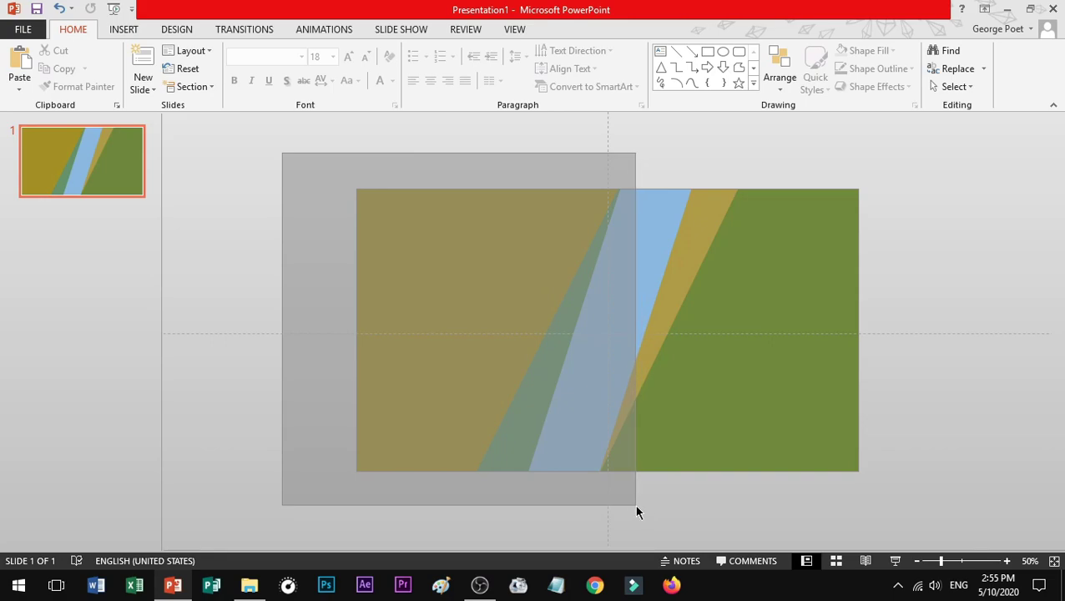
pyautogui.moveTo(635, 505); pyautogui.dragTo(635, 504)
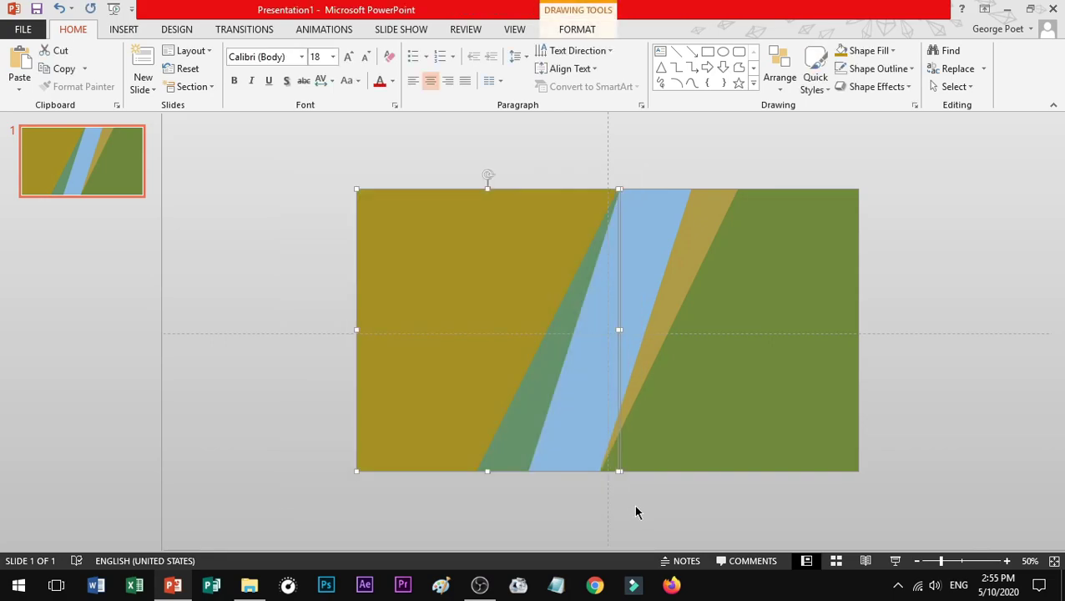
pyautogui.rightClick(478, 275)
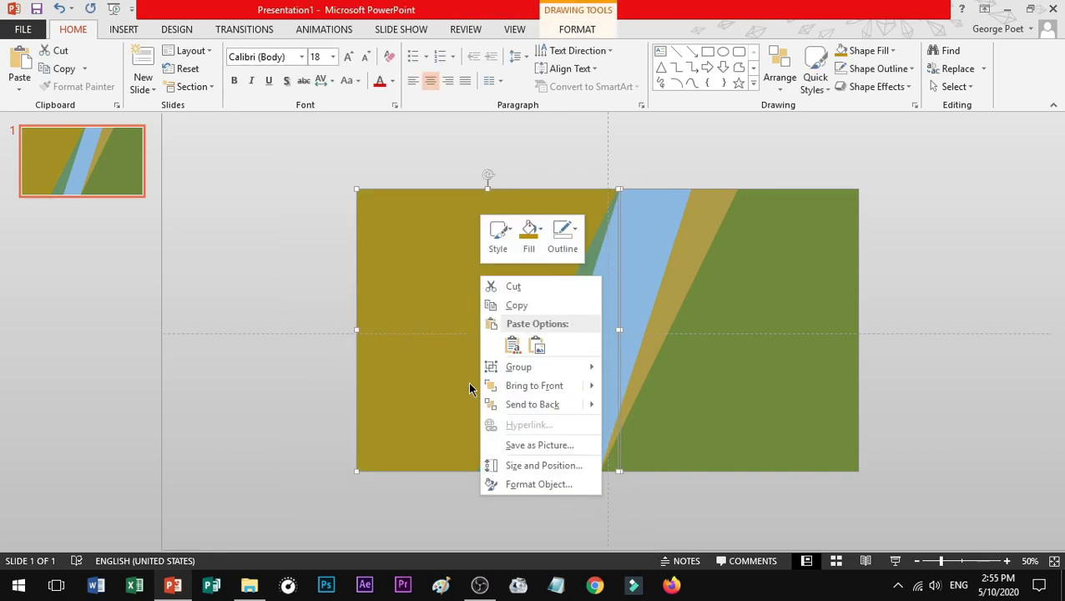
pyautogui.click(580, 487)
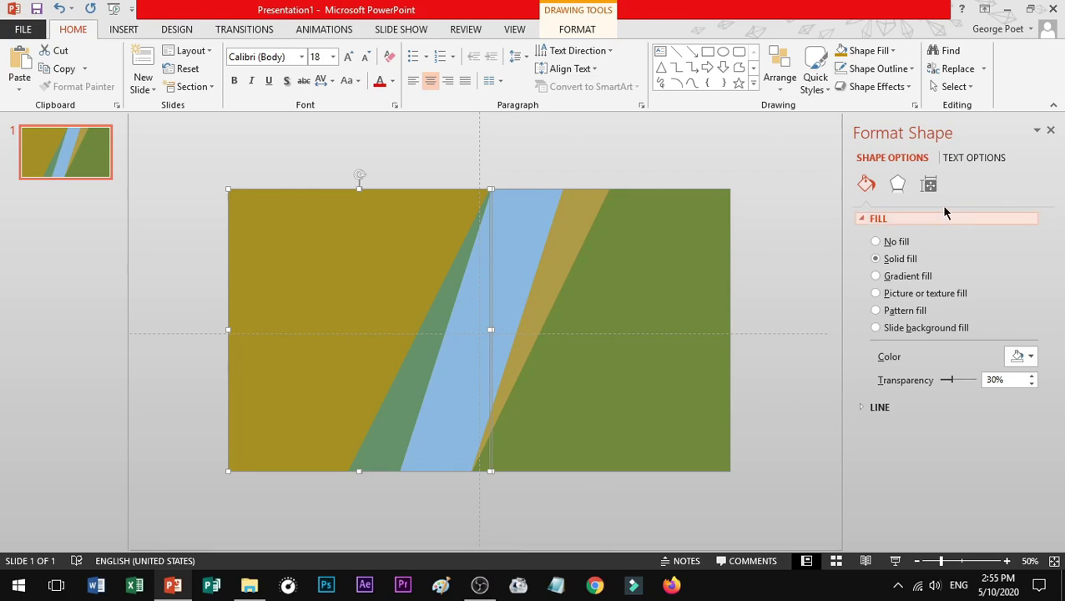
pyautogui.click(899, 183)
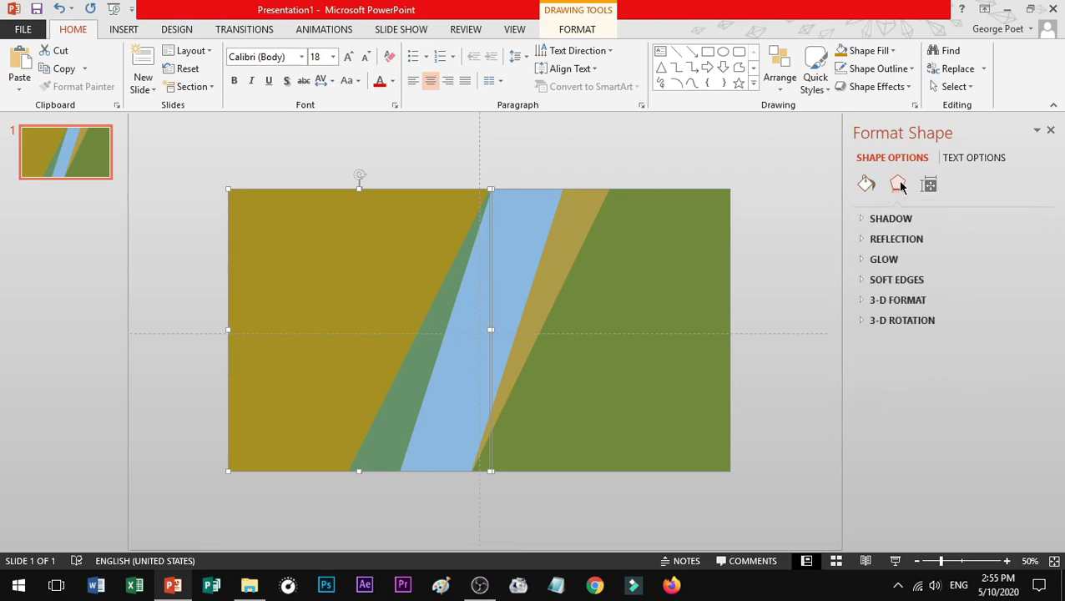
pyautogui.click(864, 218)
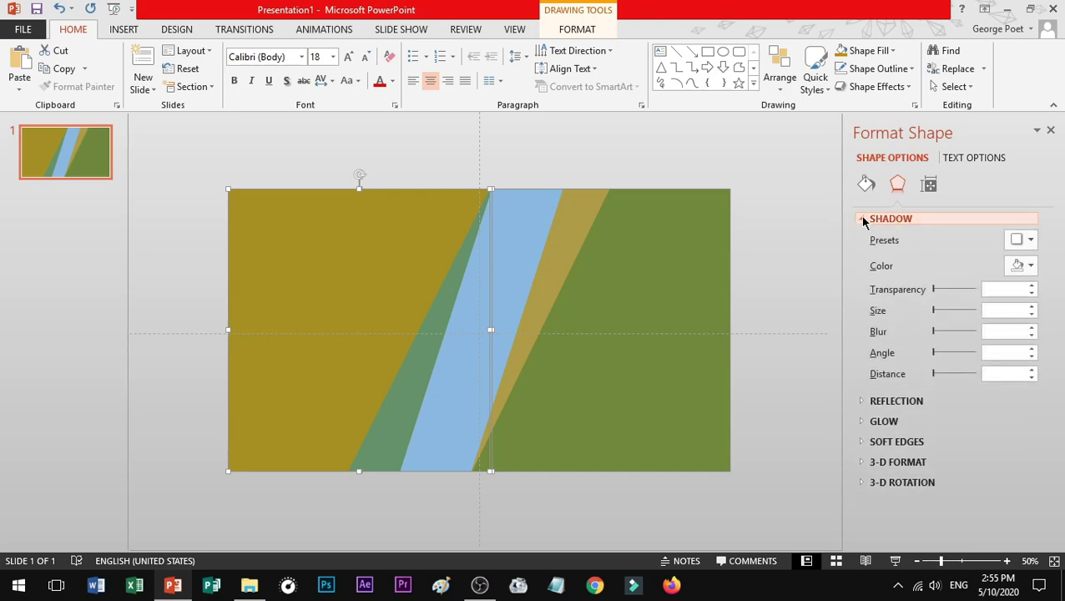
pyautogui.click(1030, 241)
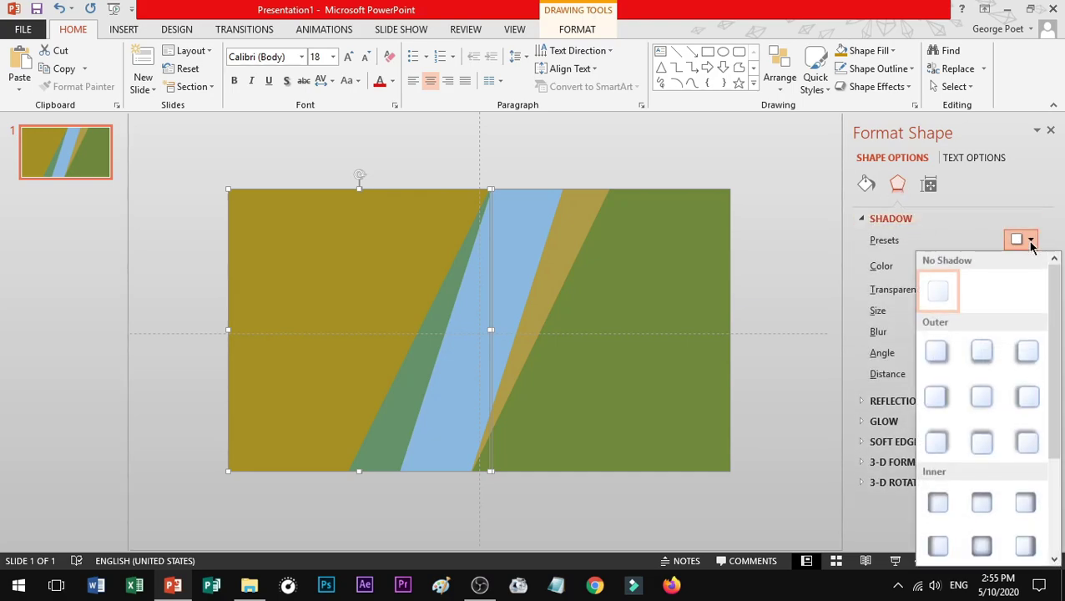
pyautogui.click(938, 398)
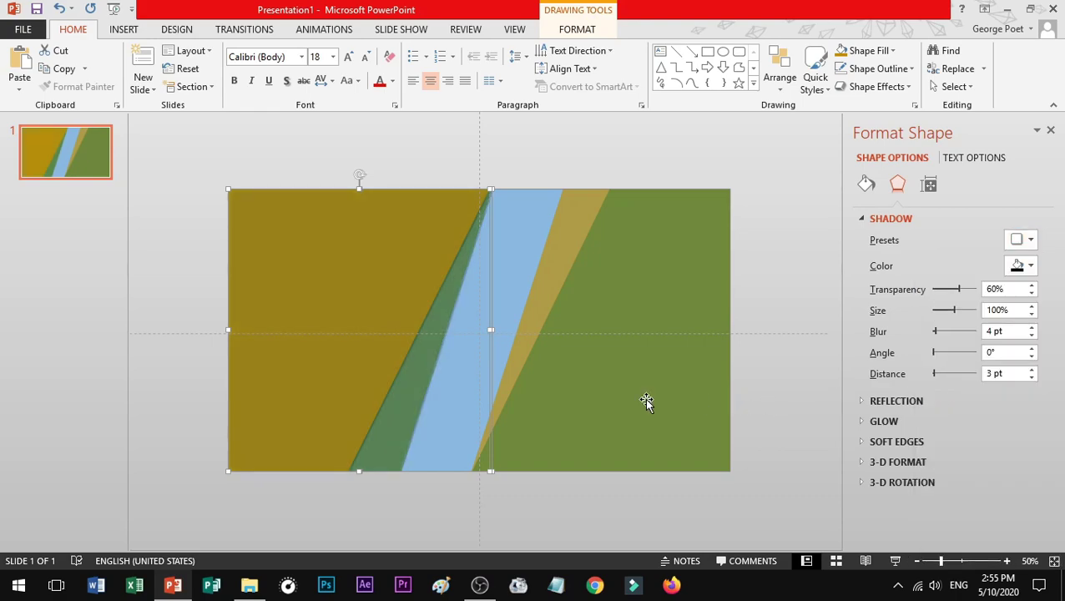
# - Set the shadow transparency to 70% and blur to 30 pt
pyautogui.doubleClick(1011, 288)
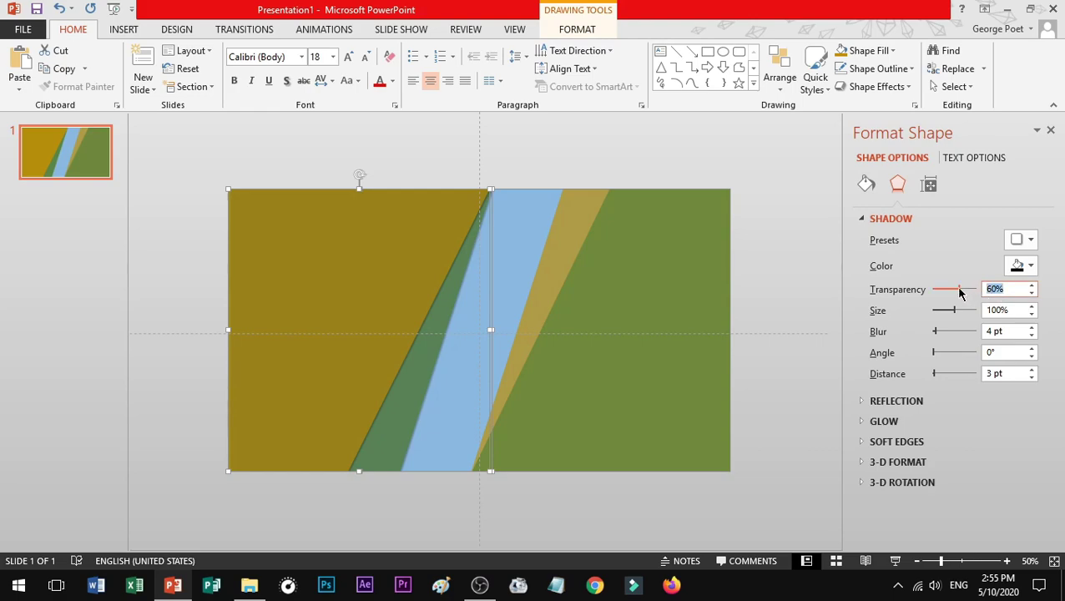
pyautogui.write('70')
pyautogui.doubleClick(1001, 331)
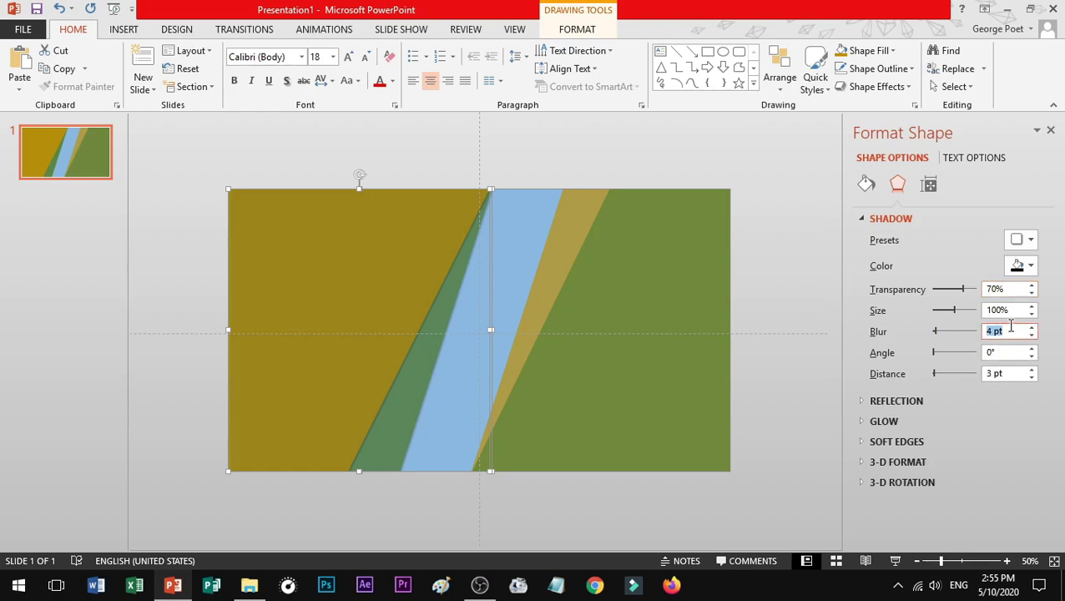
pyautogui.write('30')
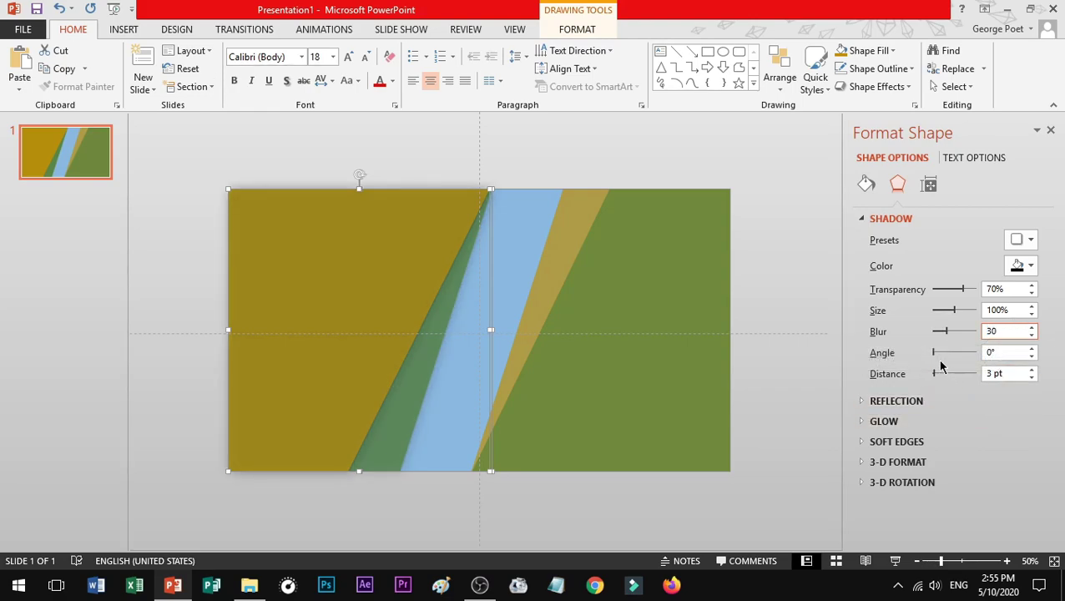
pyautogui.click(865, 219)
pyautogui.moveTo(780, 147)
pyautogui.mouseDown()
pyautogui.moveTo(484, 504)
pyautogui.moveTo(462, 503)
pyautogui.mouseUp()
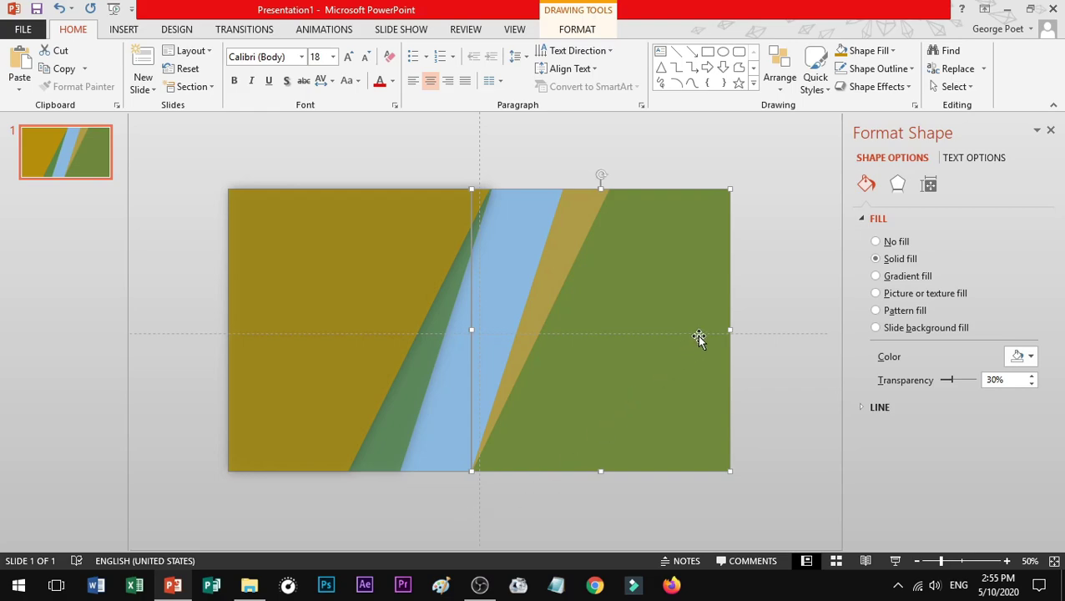
# - Apply an Offset Left shadow to the right band with 70% transparency and 30 pt blur
pyautogui.click(897, 185)
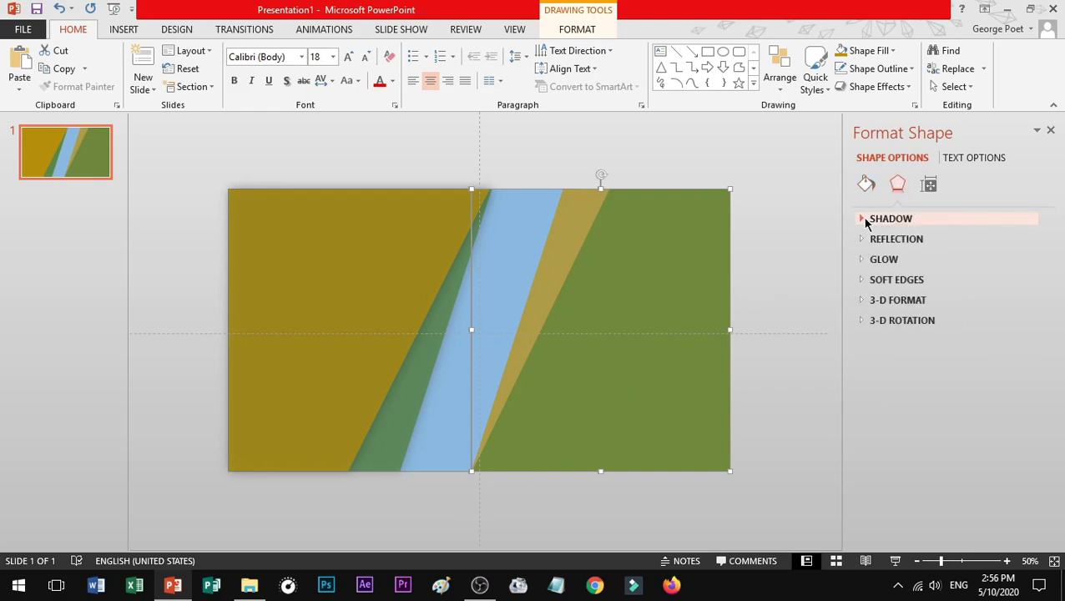
pyautogui.click(864, 217)
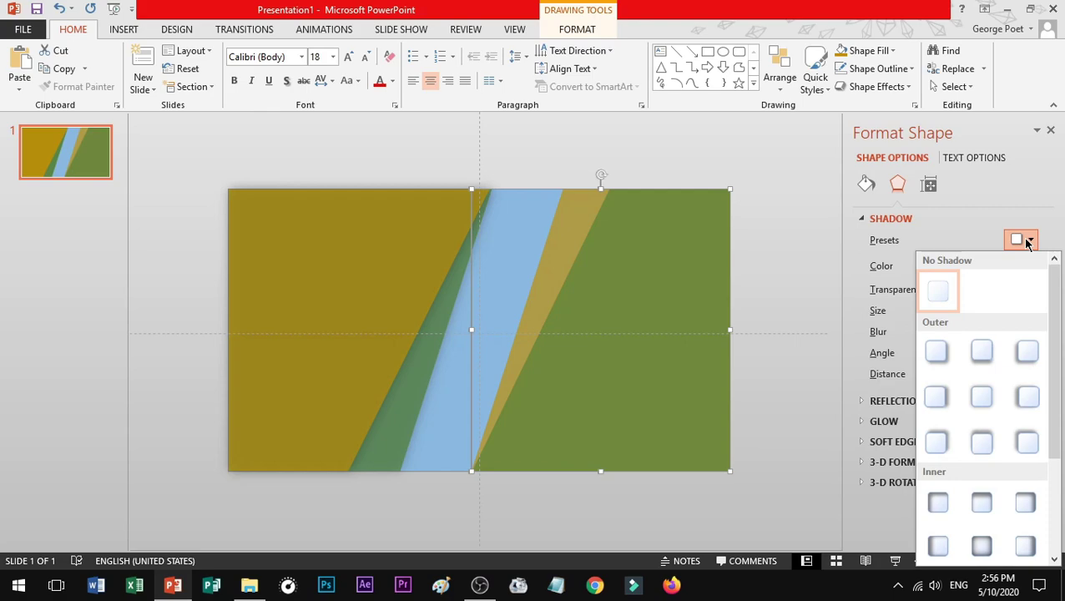
pyautogui.click(1034, 404)
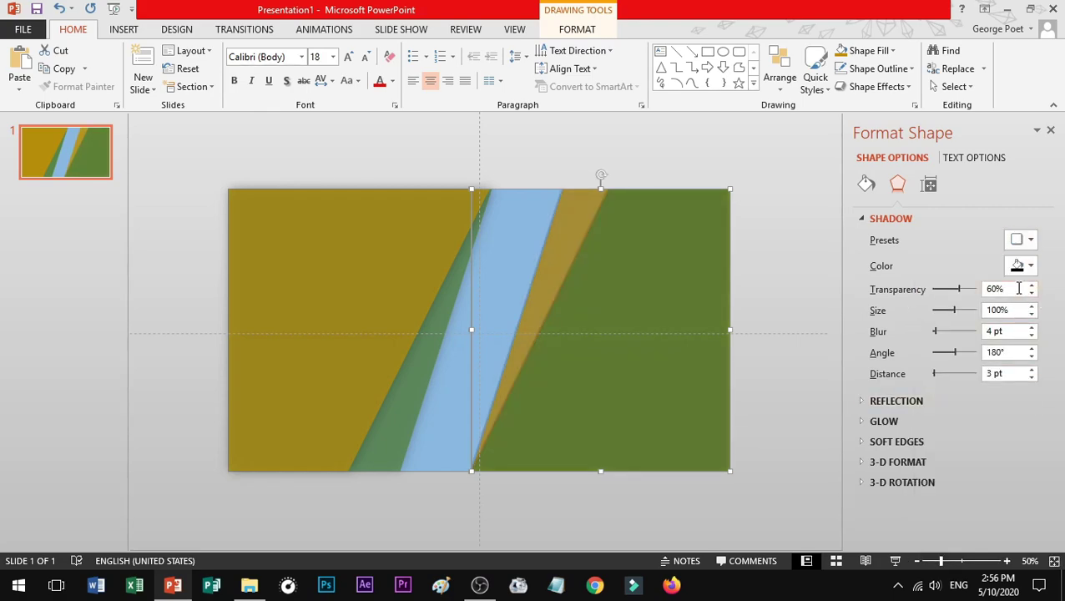
pyautogui.moveTo(1010, 290); pyautogui.dragTo(970, 294)
pyautogui.click(971, 294)
pyautogui.click(949, 331)
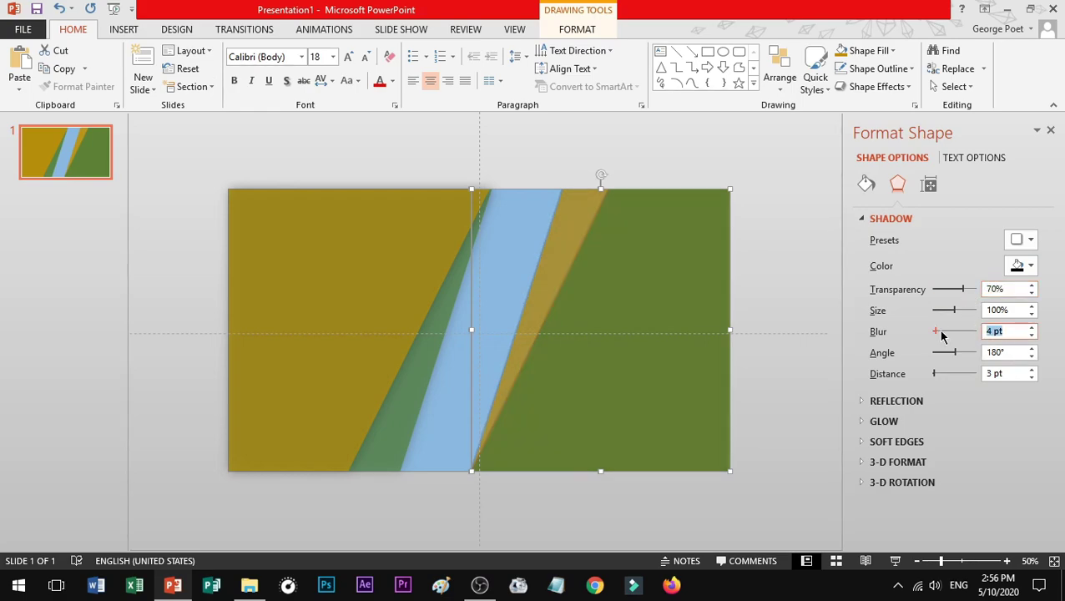
pyautogui.moveTo(942, 331); pyautogui.dragTo(947, 332)
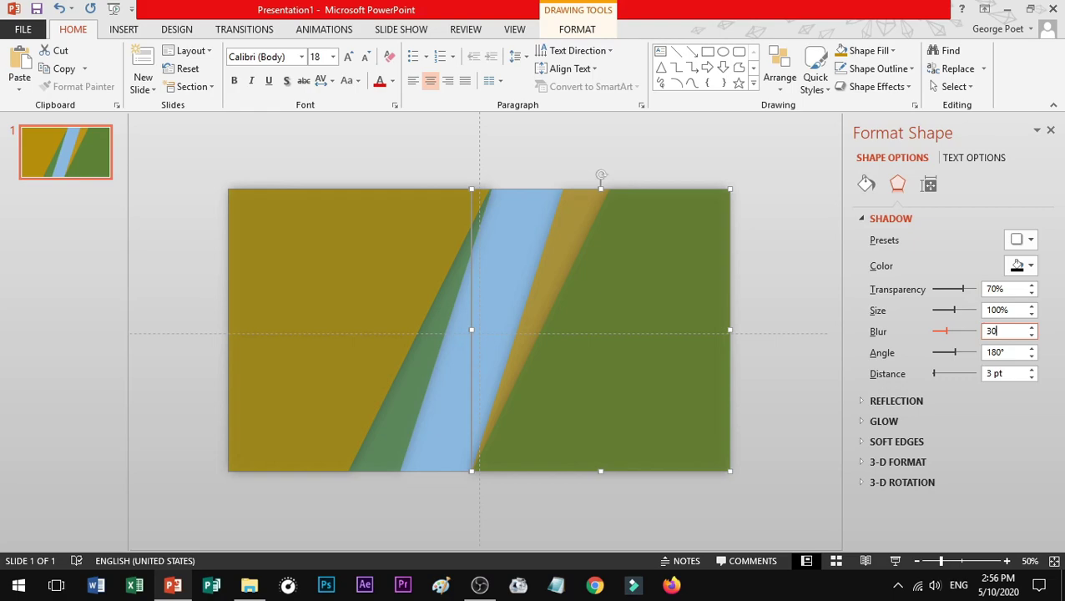
pyautogui.click(1005, 422)
# - Collapse the glow, reflection and shadow sections and deselect the band
pyautogui.click(860, 421)
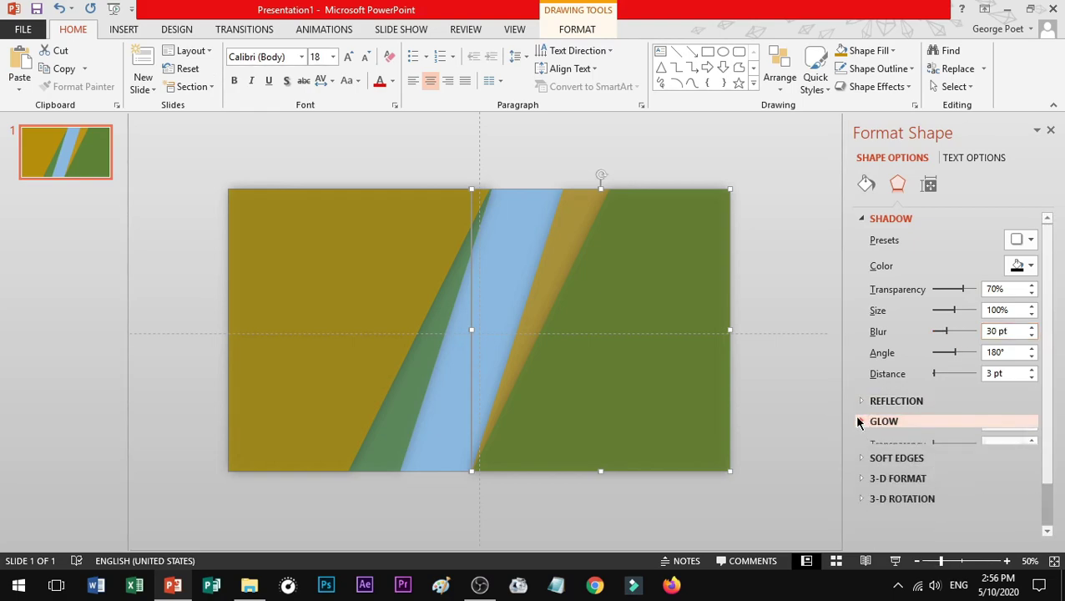
pyautogui.click(860, 402)
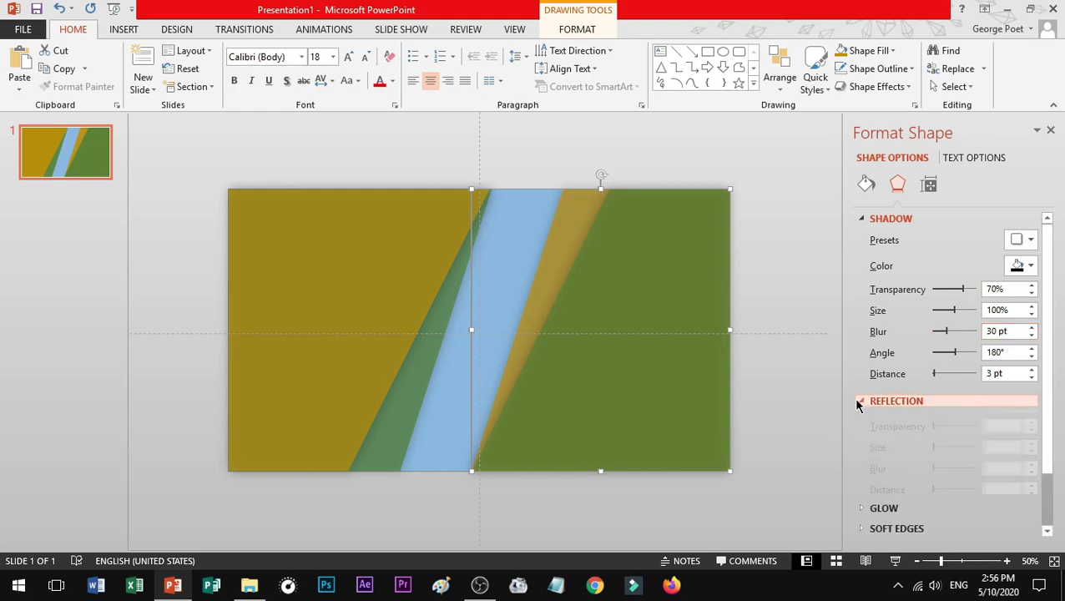
pyautogui.click(860, 219)
pyautogui.click(762, 208)
pyautogui.keyDown('ctrl'); pyautogui.scroll(1, 768, 208); pyautogui.keyUp('ctrl')
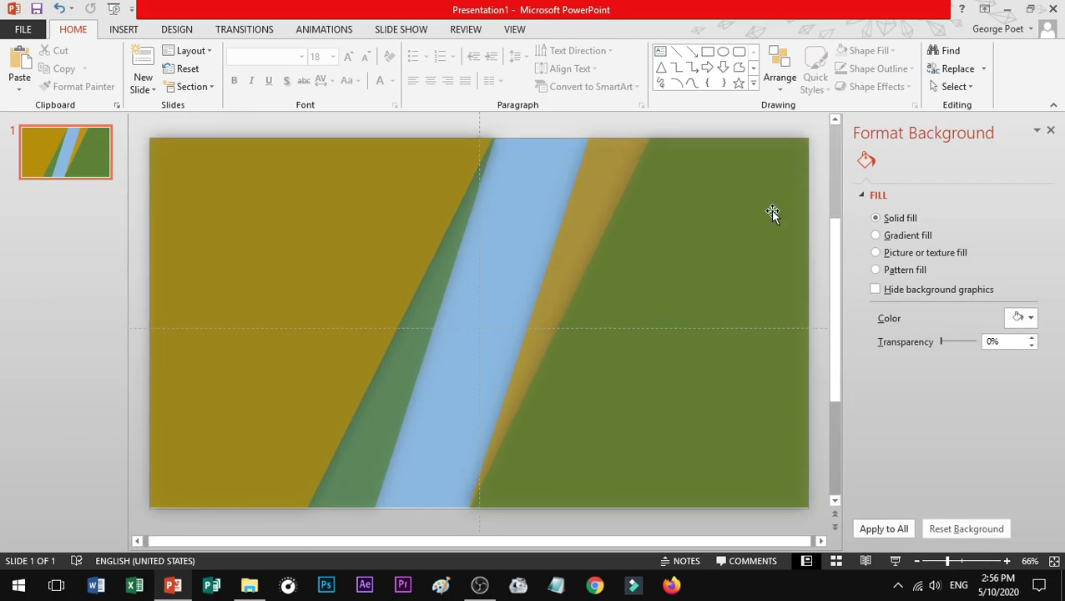
pyautogui.press('F5')
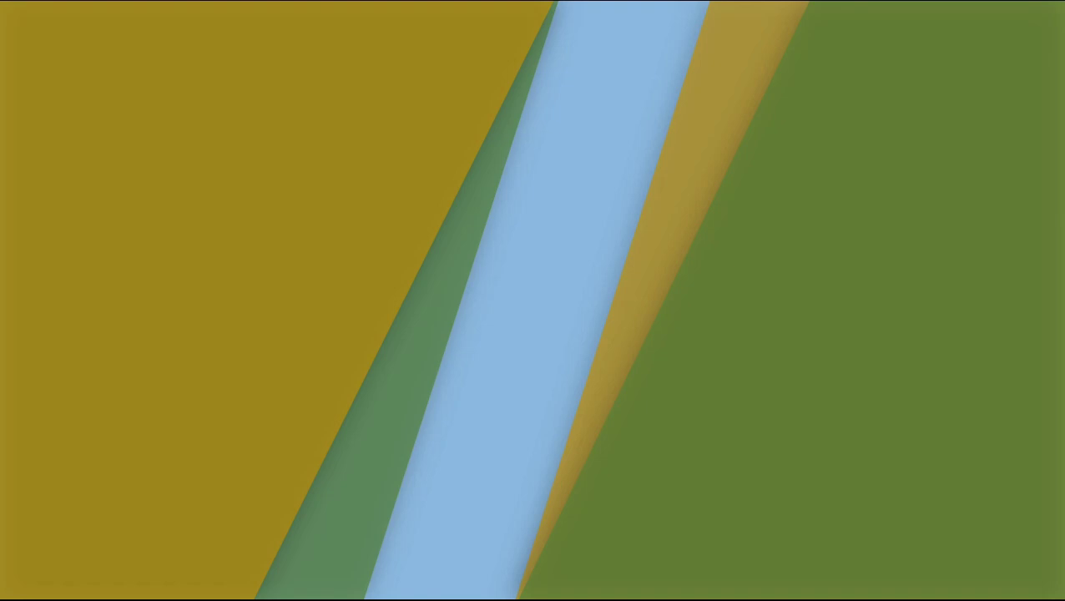
pyautogui.press('Escape')
pyautogui.click(1047, 130)
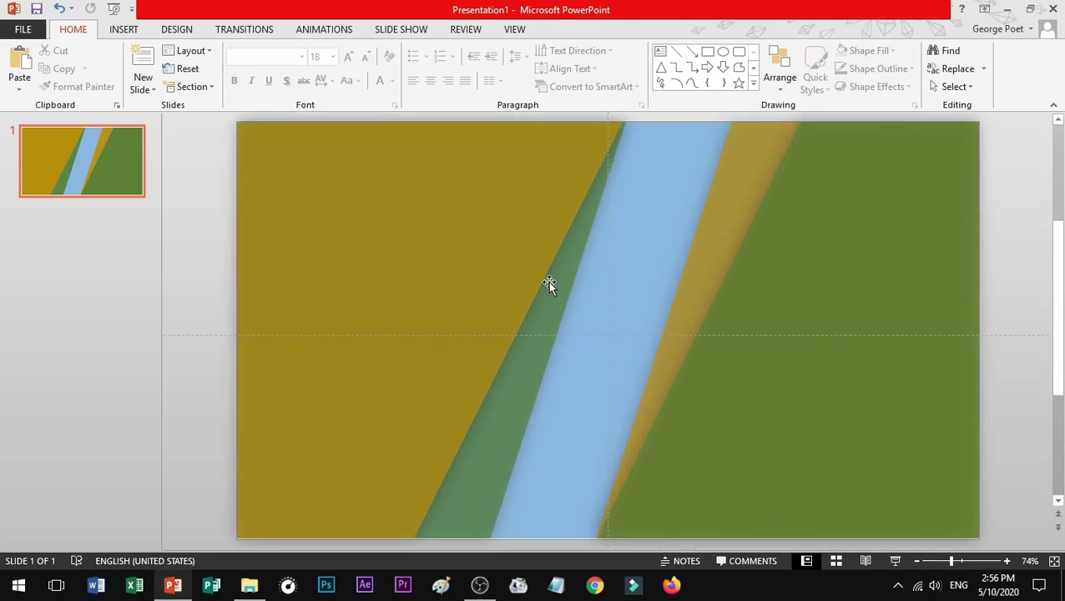
pyautogui.rightClick(391, 256)
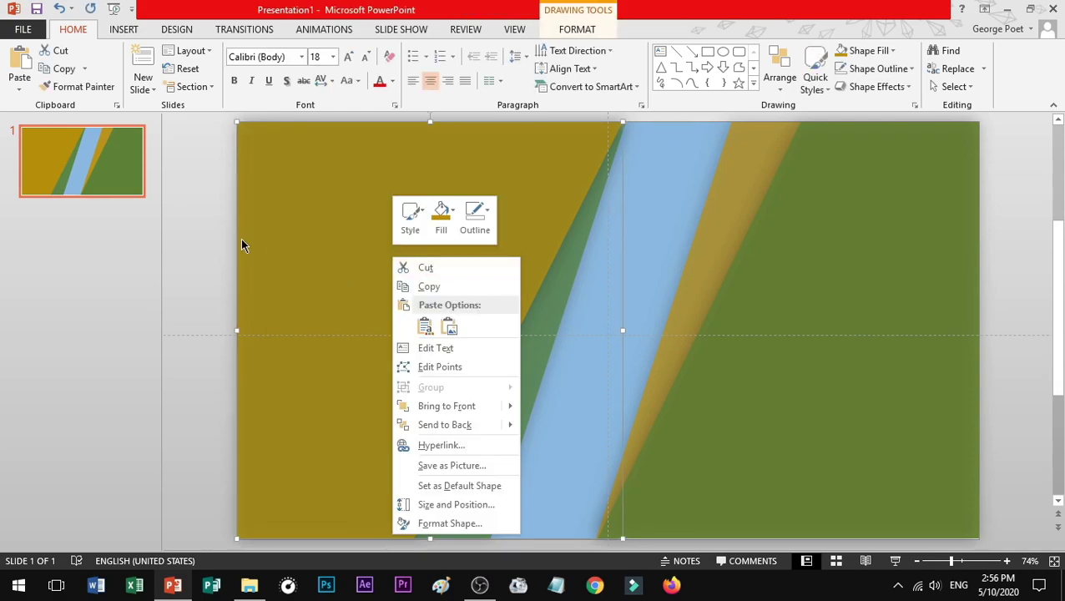
pyautogui.click(208, 225)
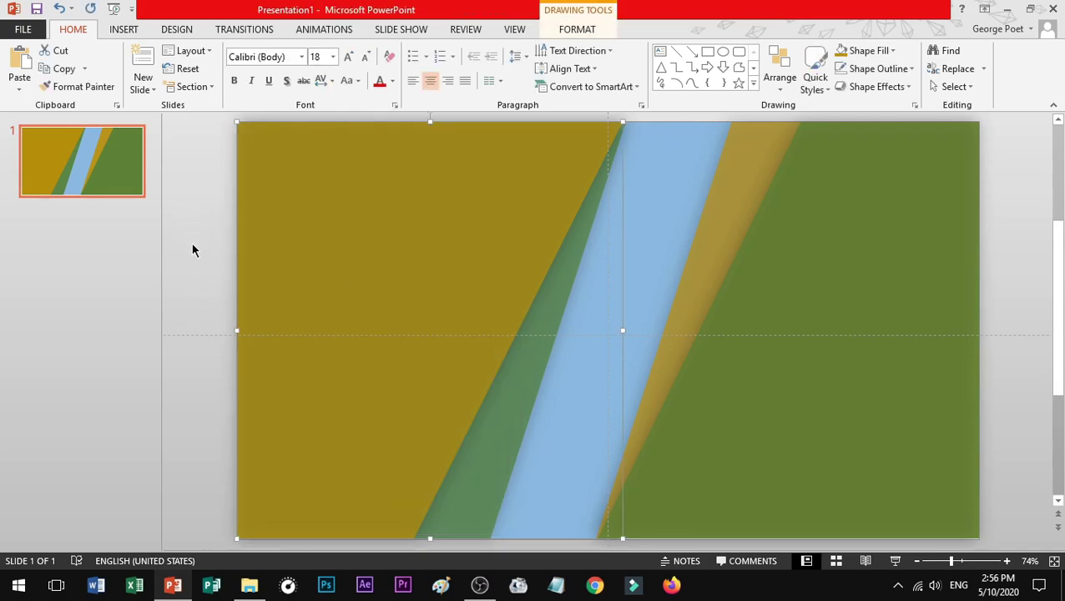
pyautogui.rightClick(208, 221)
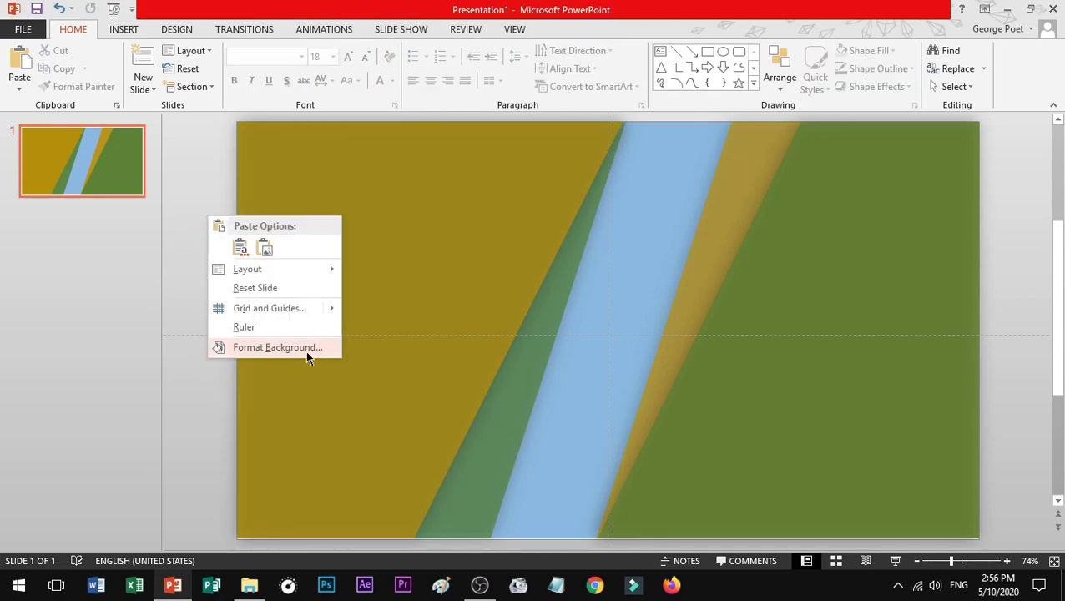
pyautogui.rightClick(411, 236)
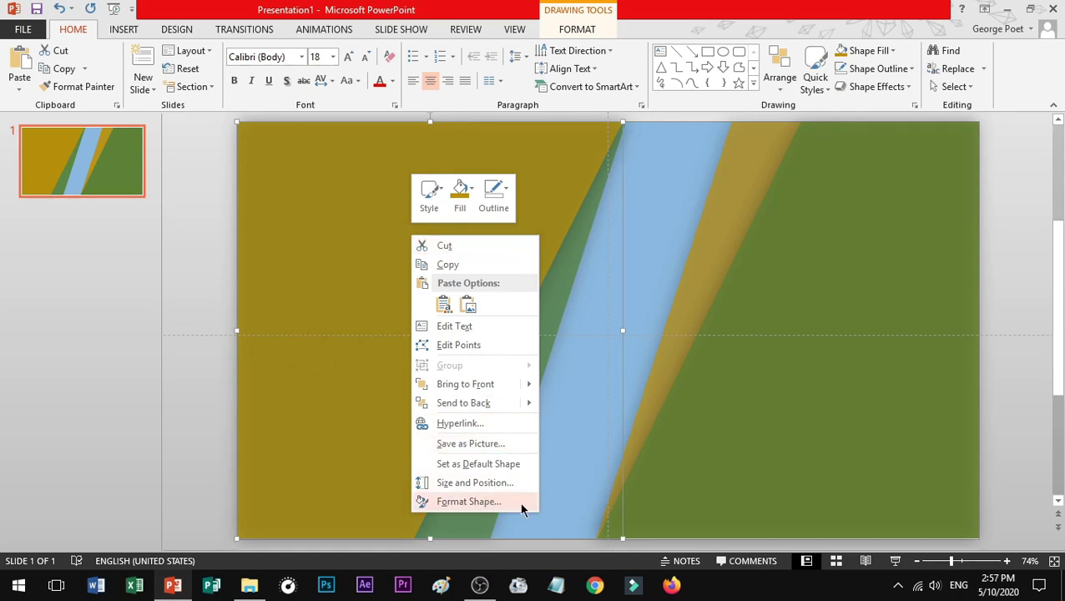
pyautogui.click(200, 240)
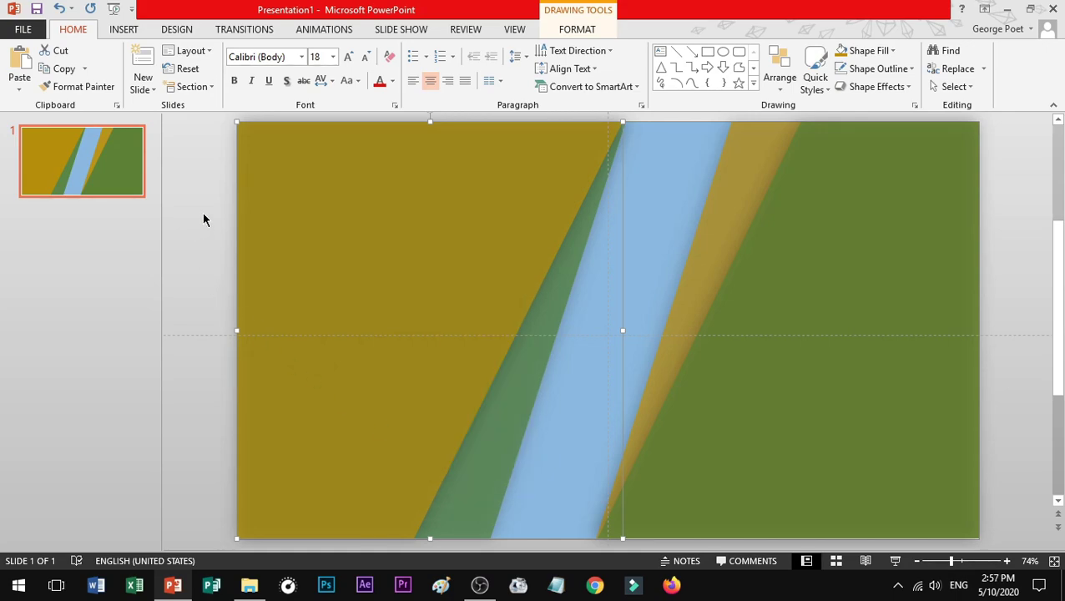
pyautogui.rightClick(205, 213)
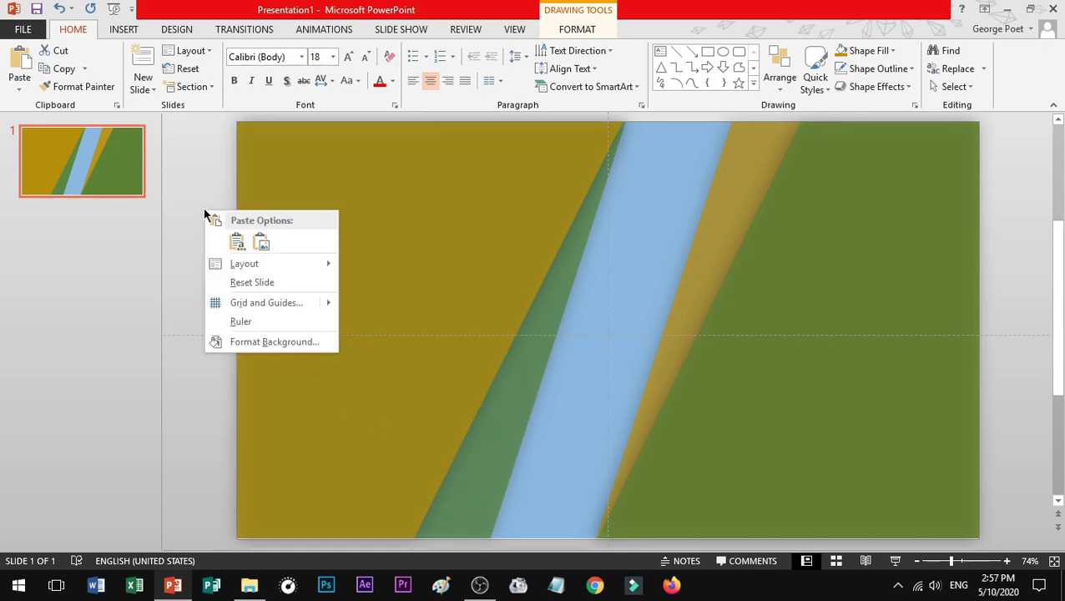
pyautogui.click(322, 342)
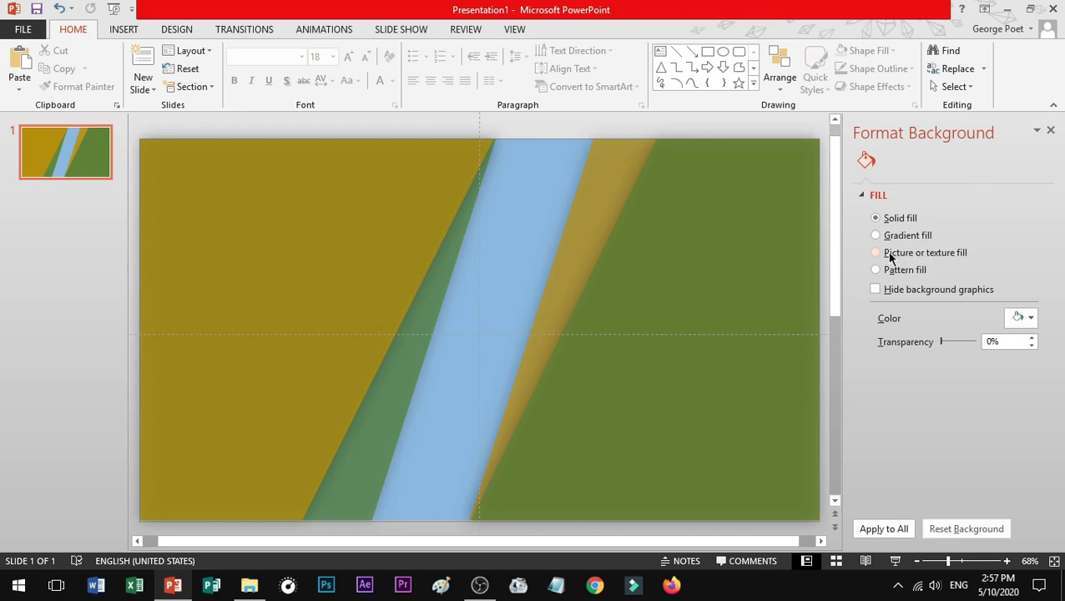
# - Set the slide background to the 109861.jpg picture from Downloads and close the pane
pyautogui.click(875, 253)
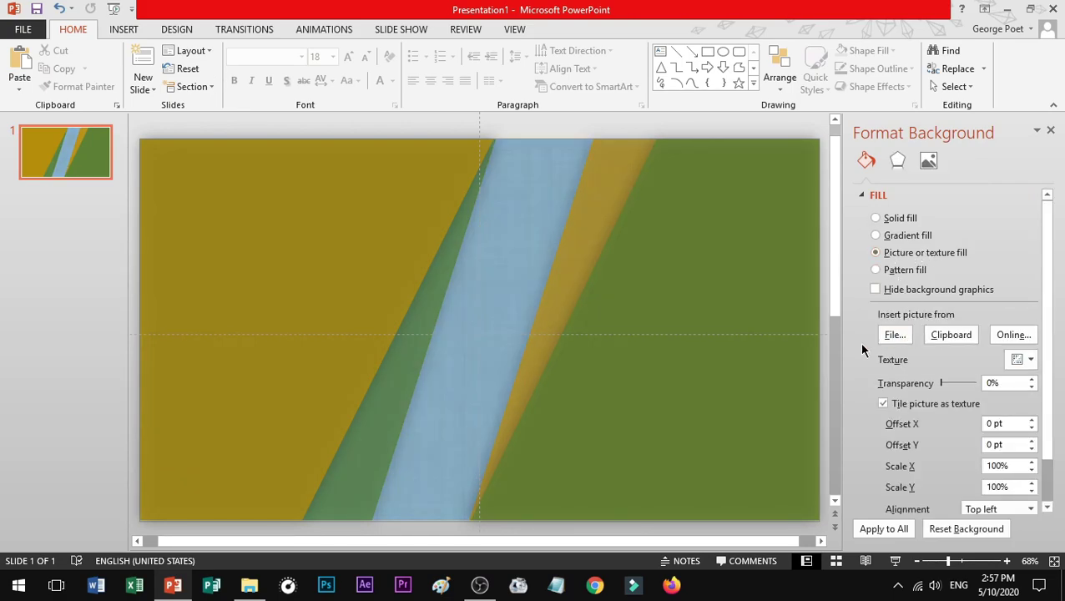
pyautogui.click(894, 337)
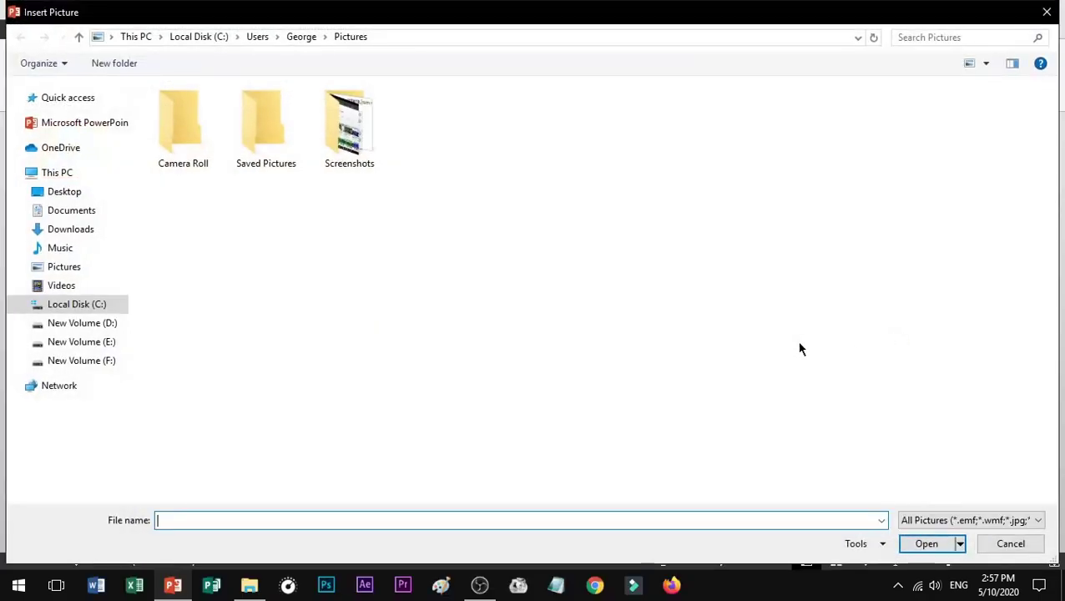
pyautogui.click(94, 231)
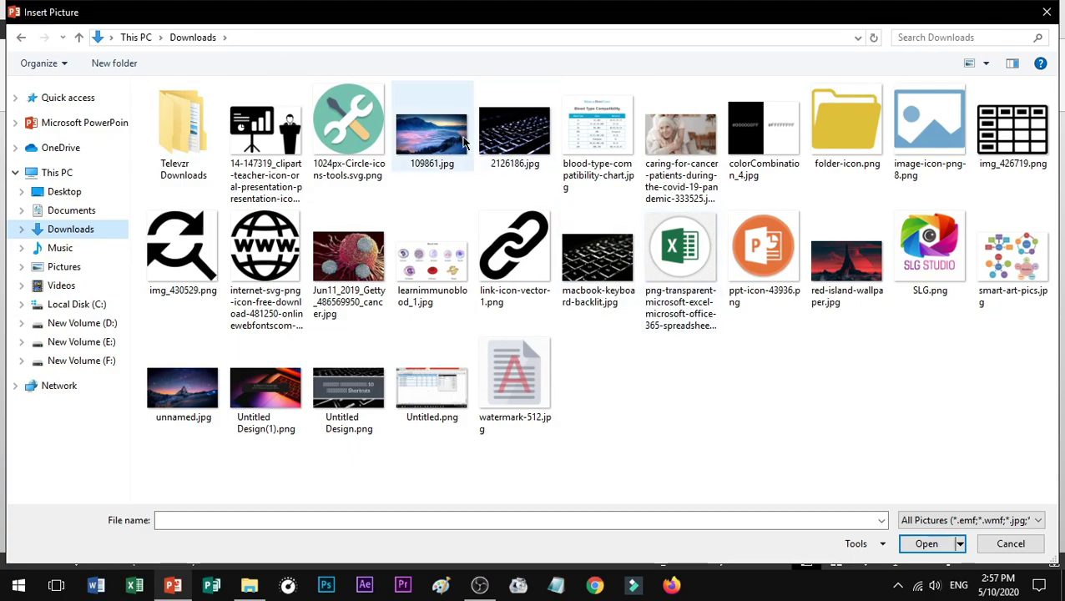
pyautogui.click(440, 134)
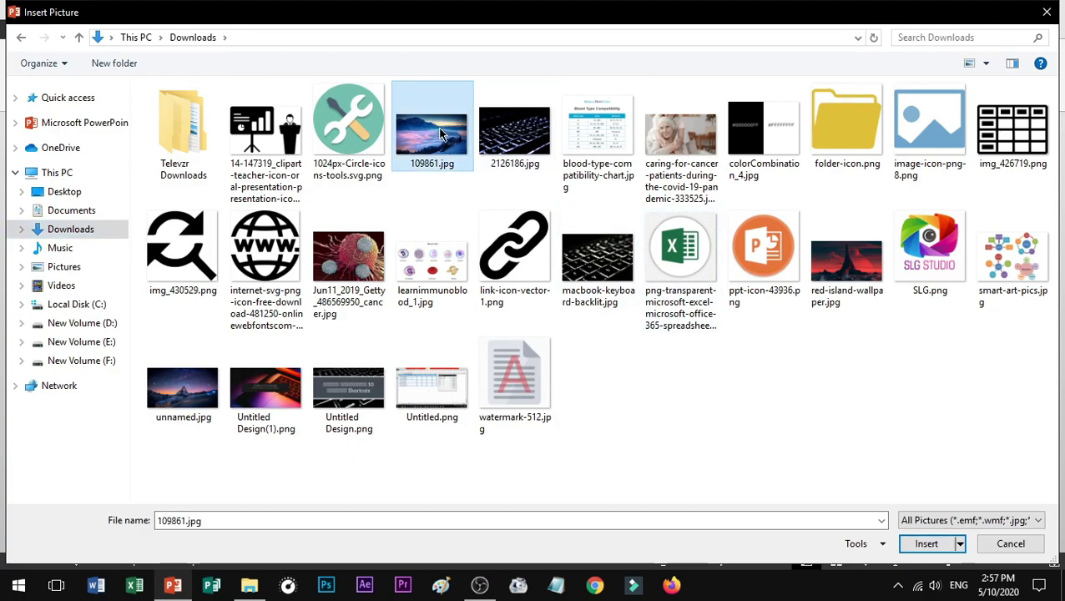
pyautogui.click(926, 545)
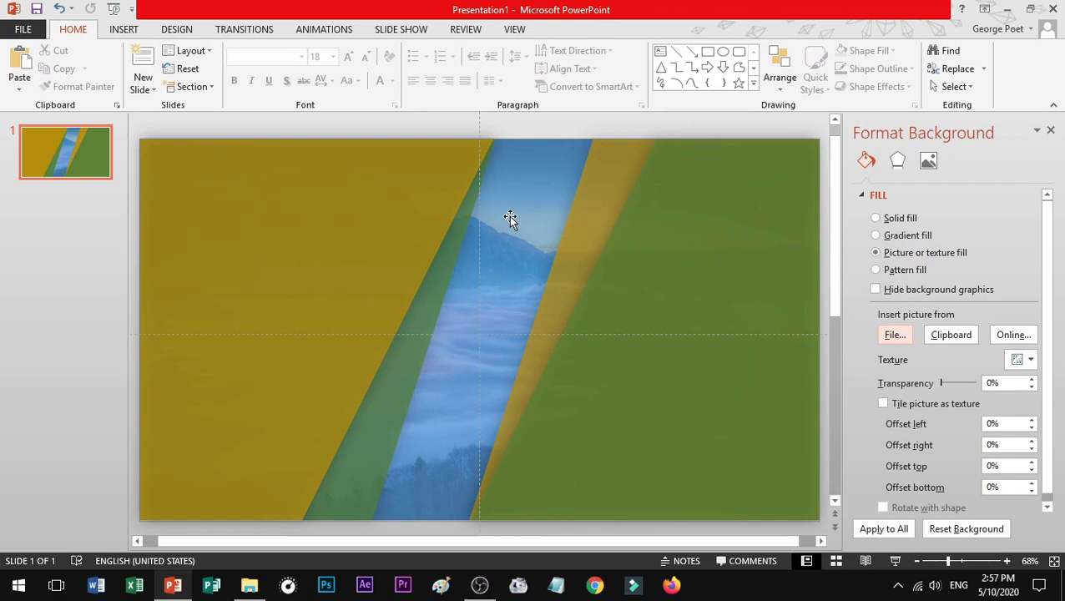
pyautogui.click(1050, 131)
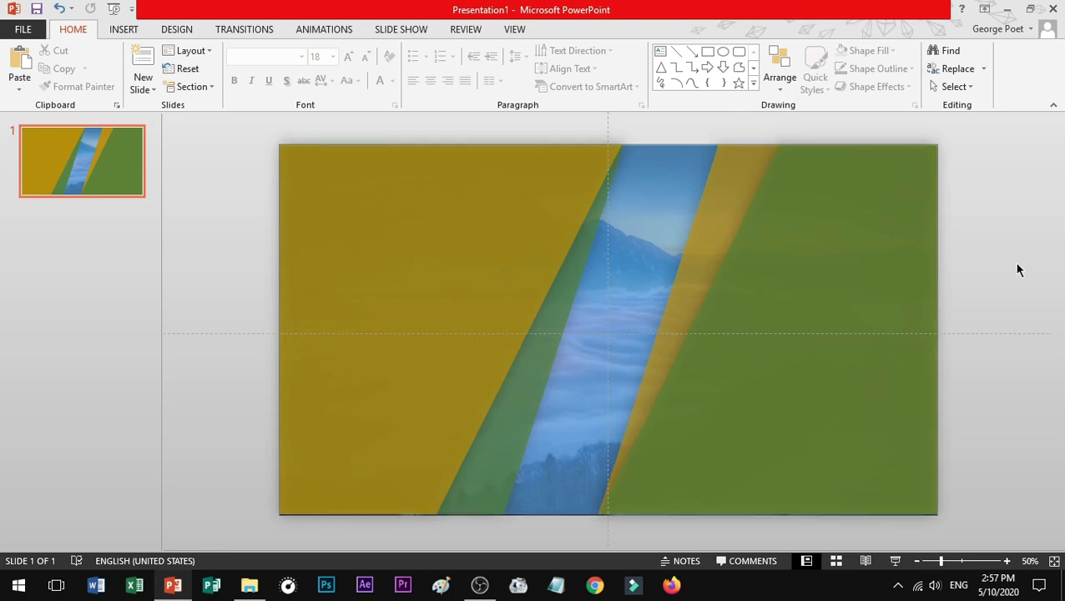
# - Select both band shapes on the slide
pyautogui.keyDown('ctrl'); pyautogui.scroll(-2, 1017, 264); pyautogui.keyUp('ctrl')
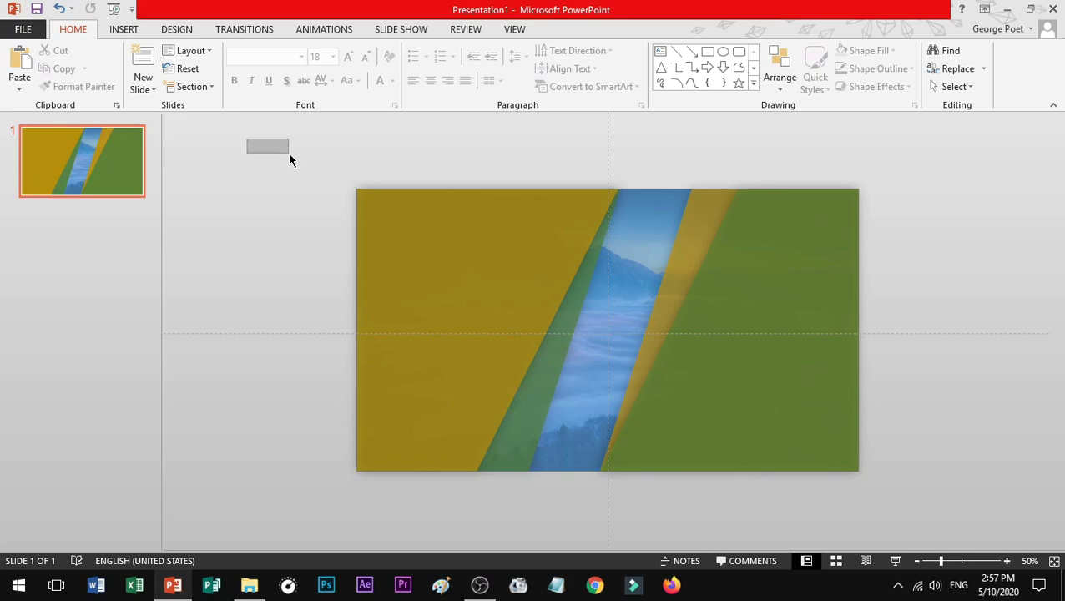
pyautogui.moveTo(289, 159); pyautogui.dragTo(925, 518)
pyautogui.click(449, 237)
pyautogui.moveTo(232, 138); pyautogui.dragTo(1012, 526)
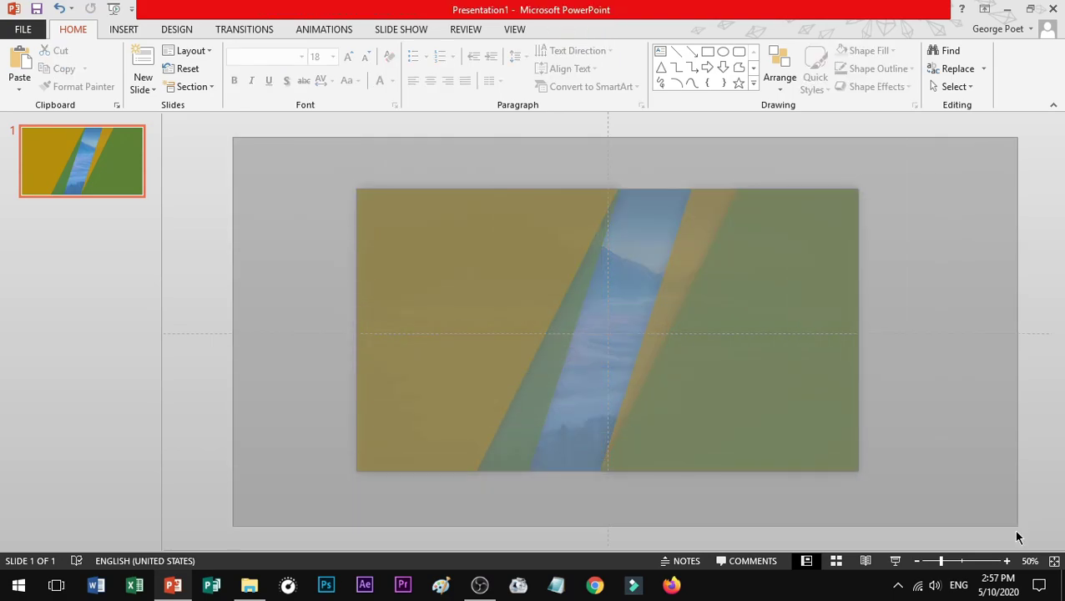
pyautogui.click(903, 361)
pyautogui.hotkey('ctrl', 'a')
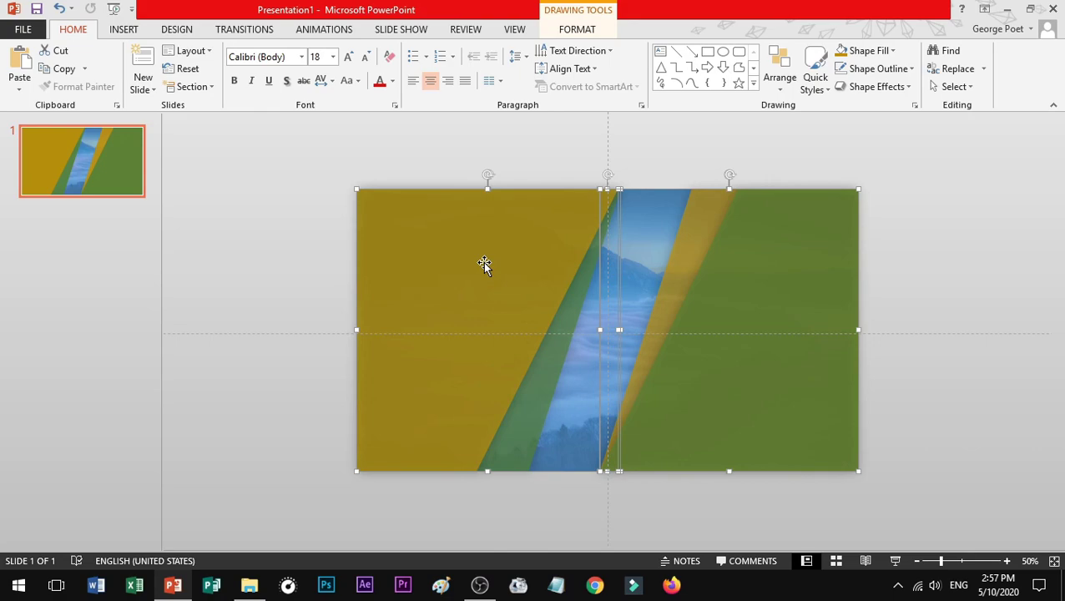
# - Give both band shapes a slide background fill so the photo shows through
pyautogui.rightClick(486, 267)
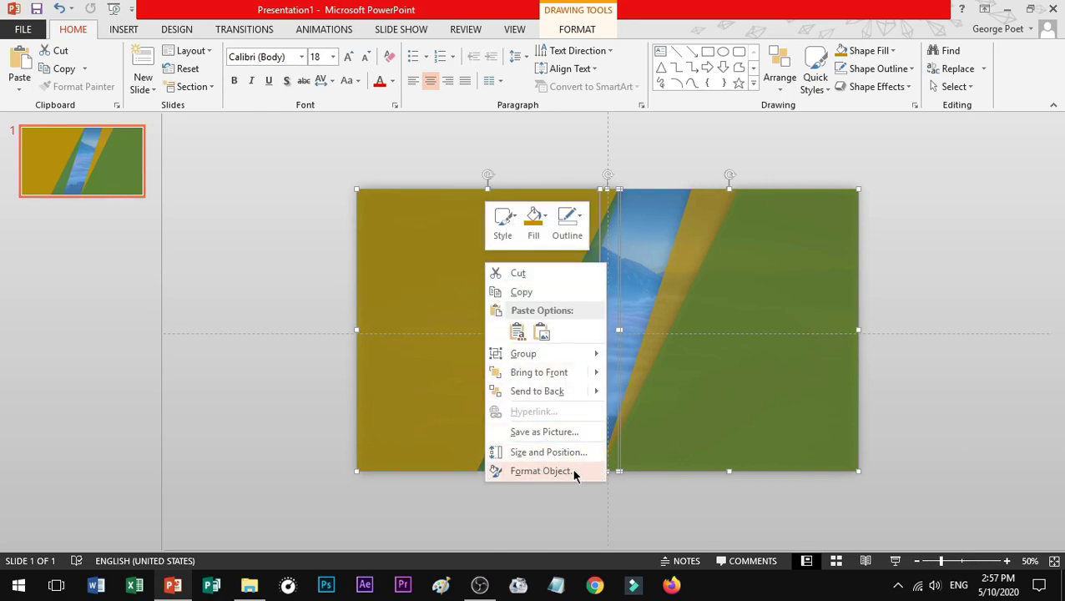
pyautogui.click(573, 473)
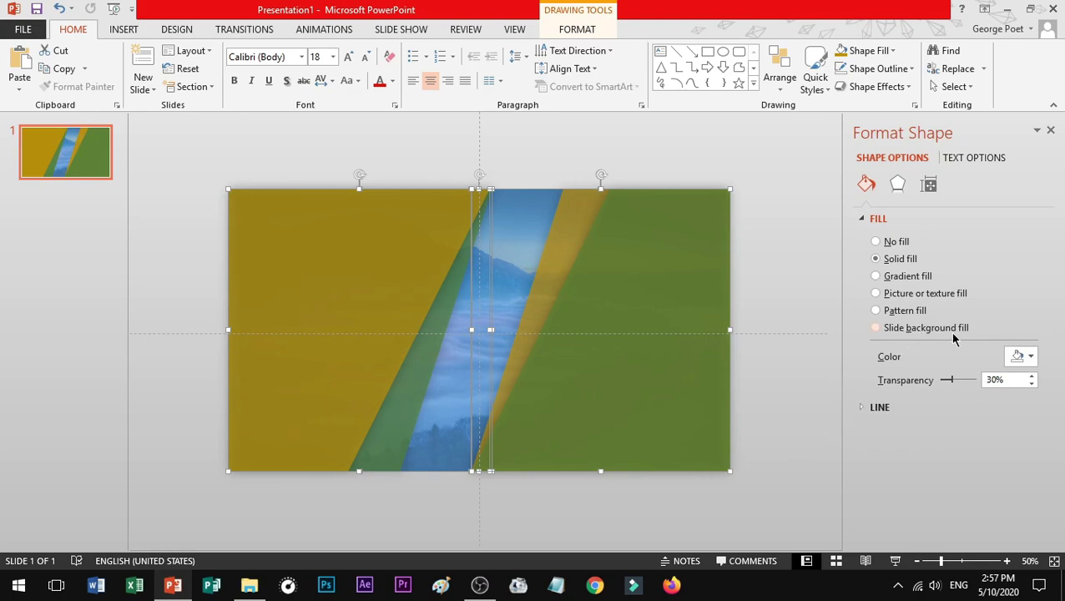
pyautogui.click(902, 331)
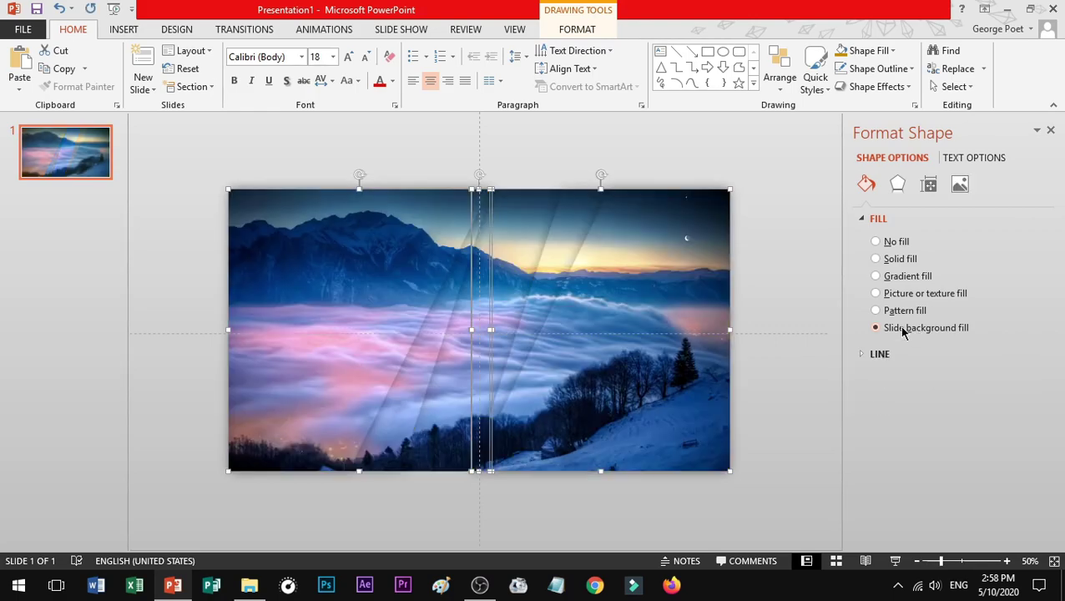
pyautogui.click(790, 323)
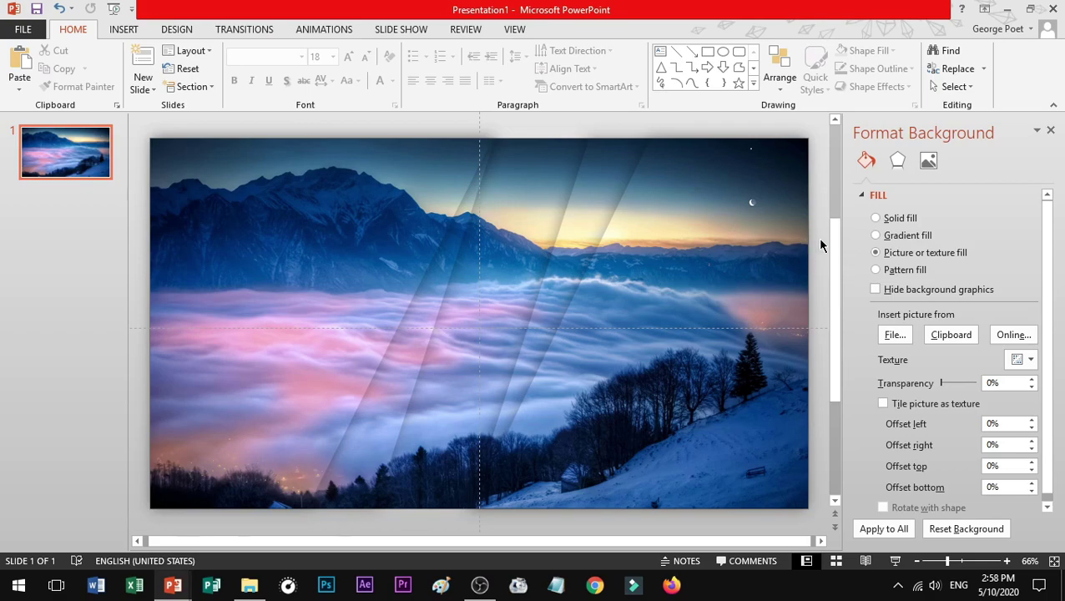
# - Preview the slide full screen, then close the Format Background pane
pyautogui.press('F5')
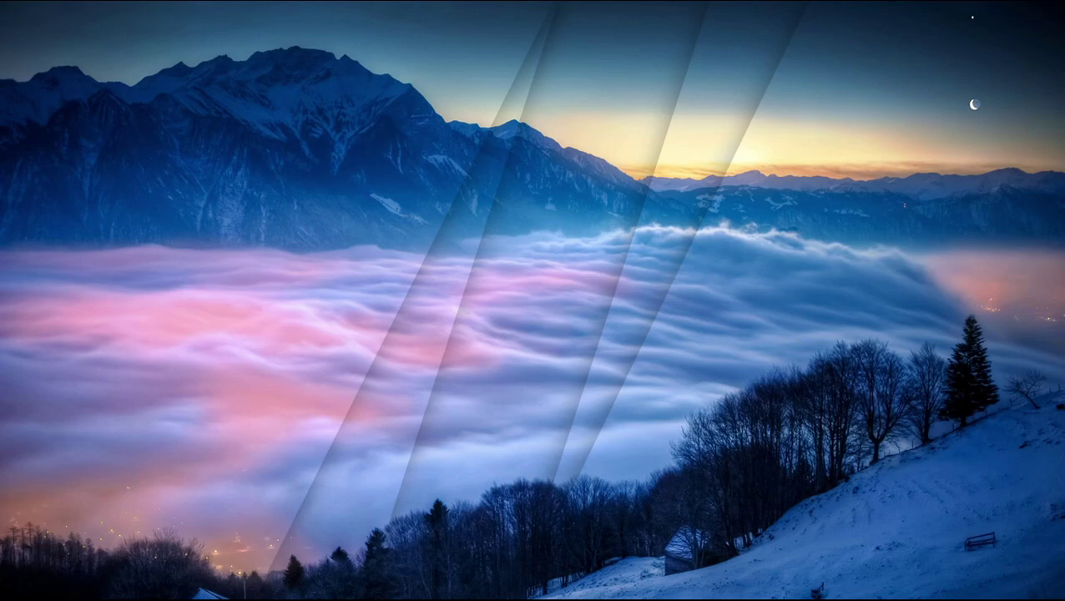
pyautogui.press('Escape')
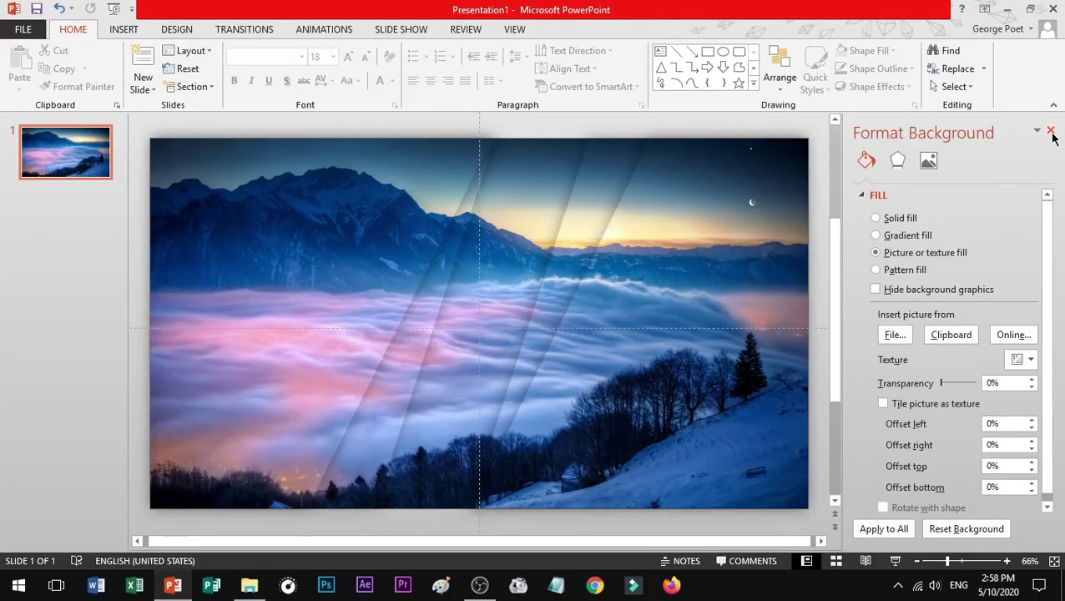
pyautogui.click(1051, 132)
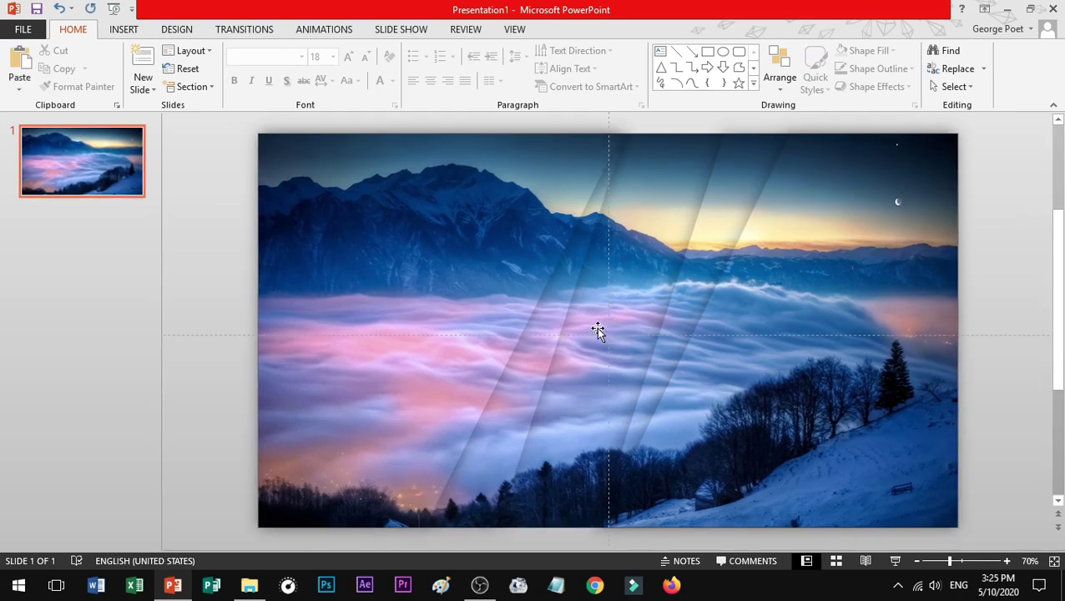
pyautogui.click(519, 30)
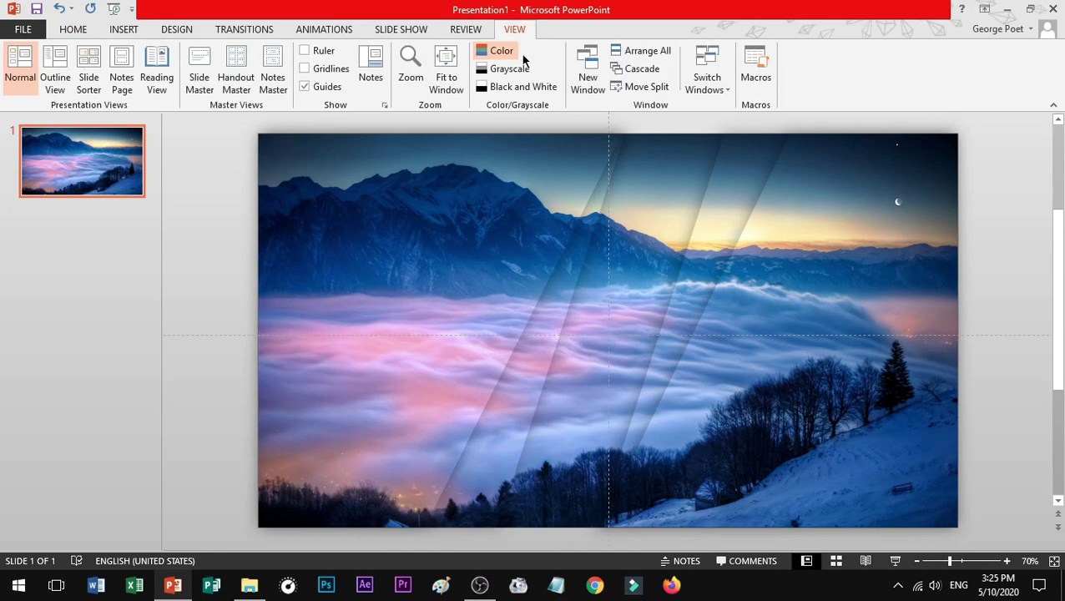
# - Turn off Guides on the View tab and select the left band shape
pyautogui.click(323, 90)
pyautogui.click(426, 265)
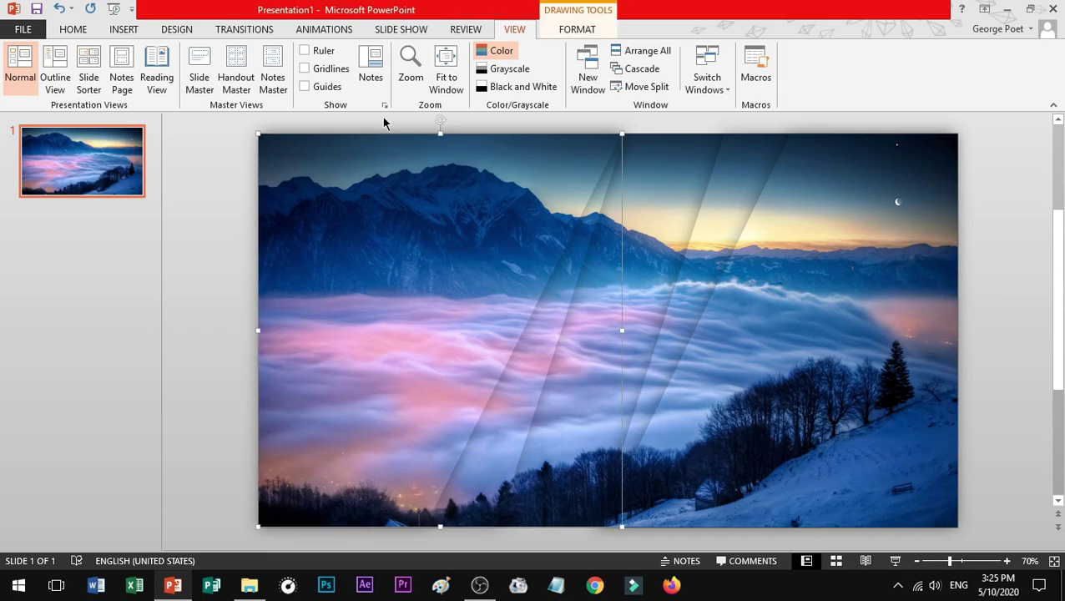
# - Open the Animation Pane and pick the Left path from More Motion Paths for the band
pyautogui.click(355, 38)
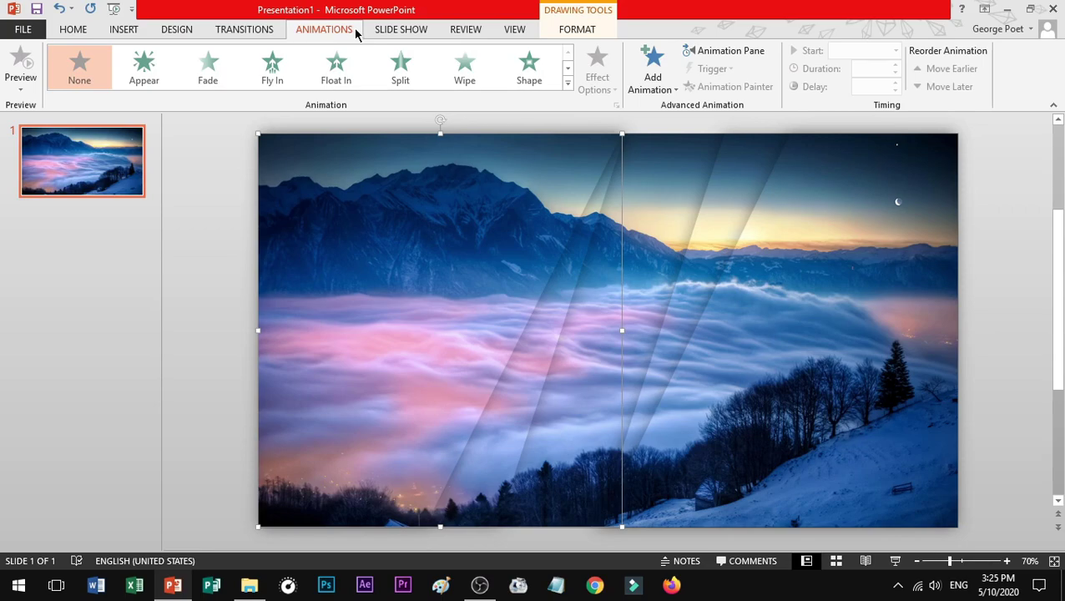
pyautogui.click(730, 57)
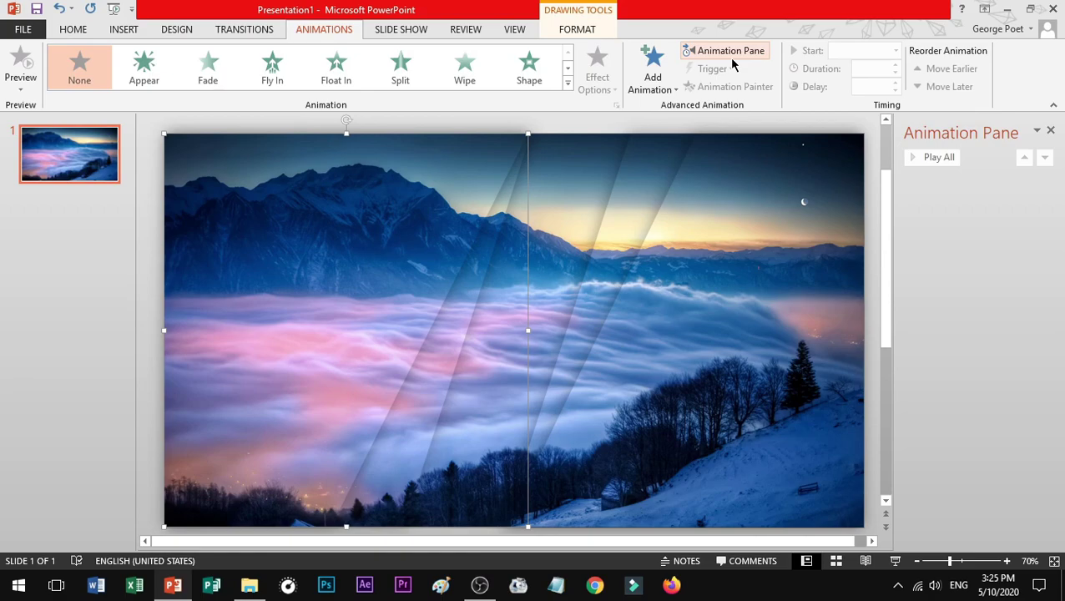
pyautogui.click(661, 89)
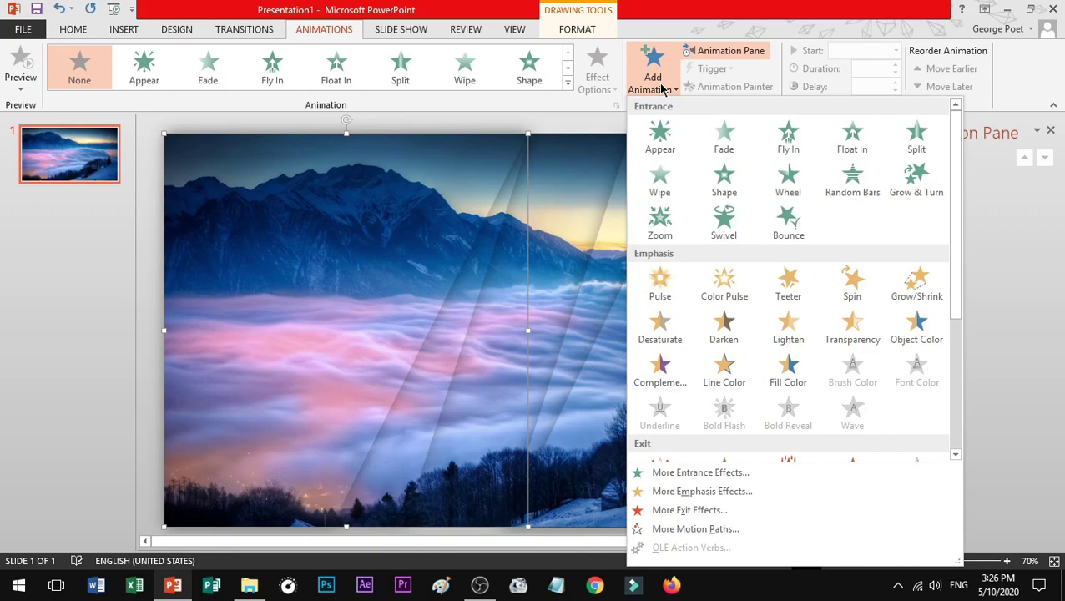
pyautogui.click(782, 526)
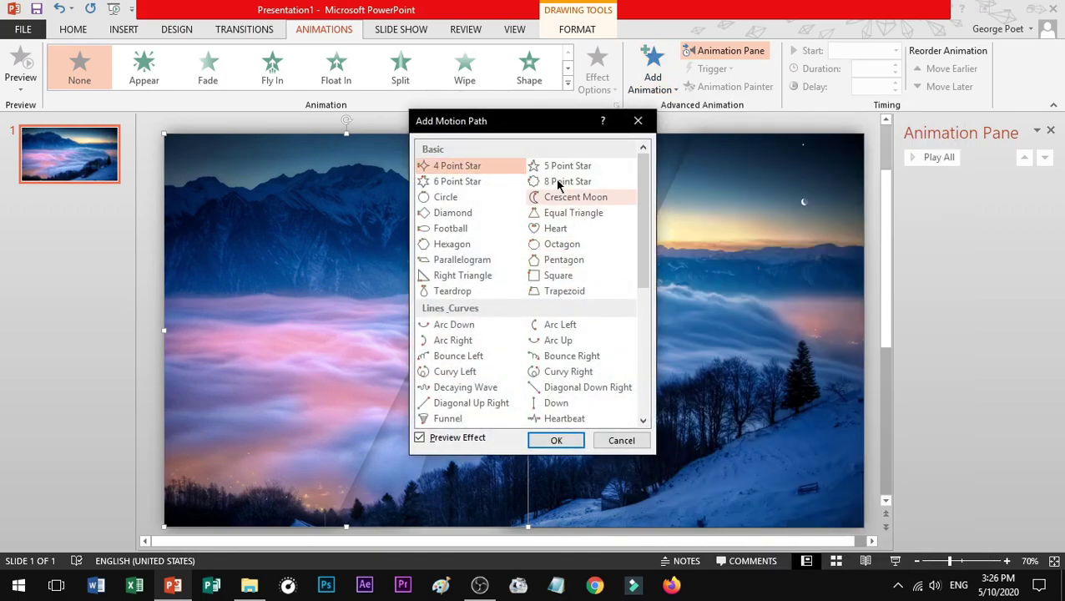
pyautogui.moveTo(542, 128); pyautogui.dragTo(636, 181)
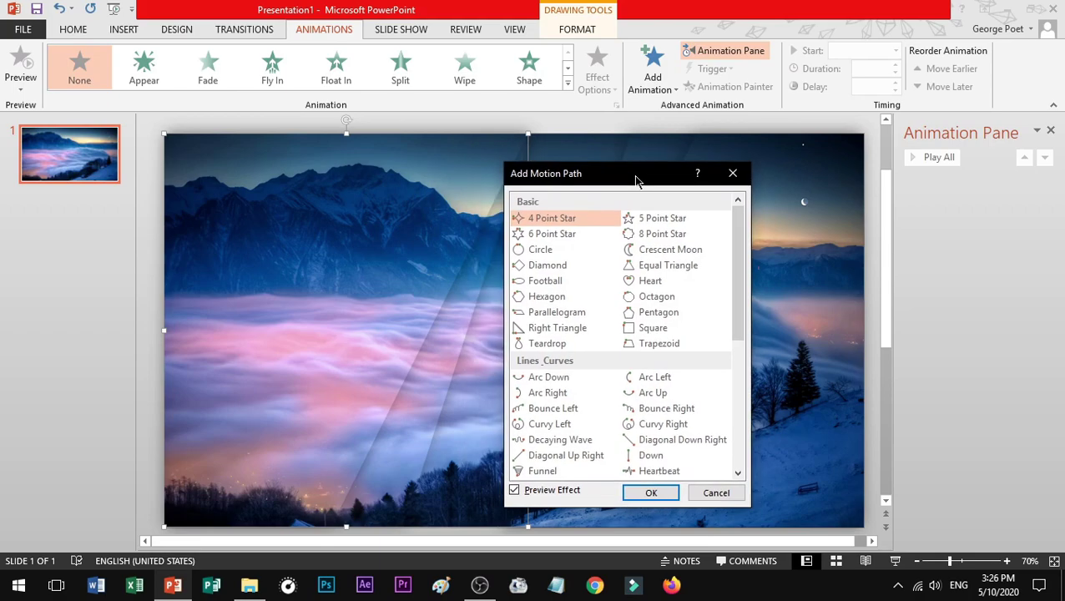
pyautogui.moveTo(742, 267); pyautogui.dragTo(746, 337)
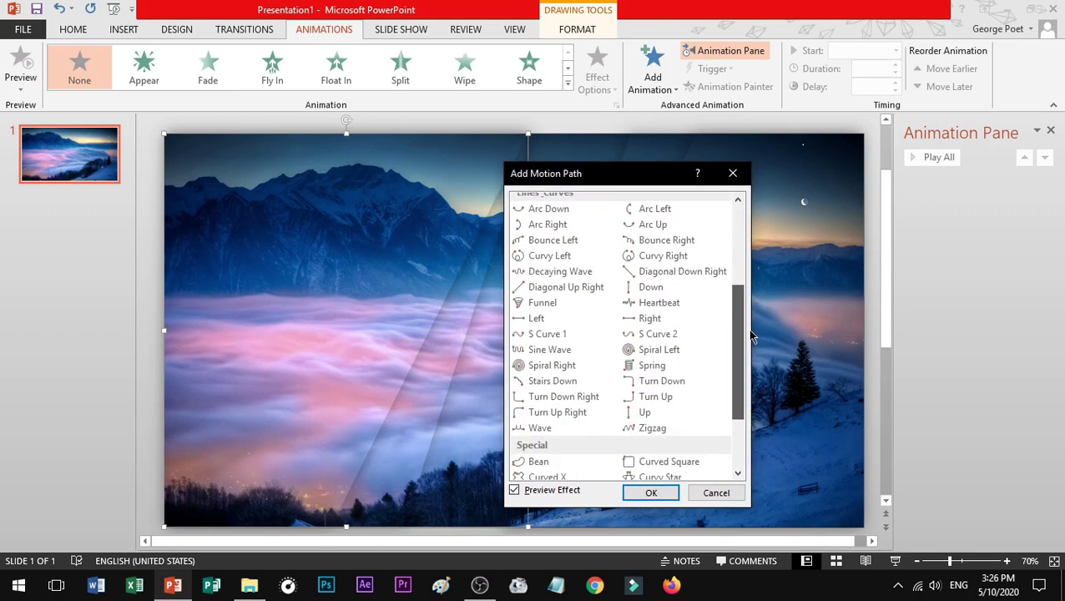
pyautogui.click(551, 322)
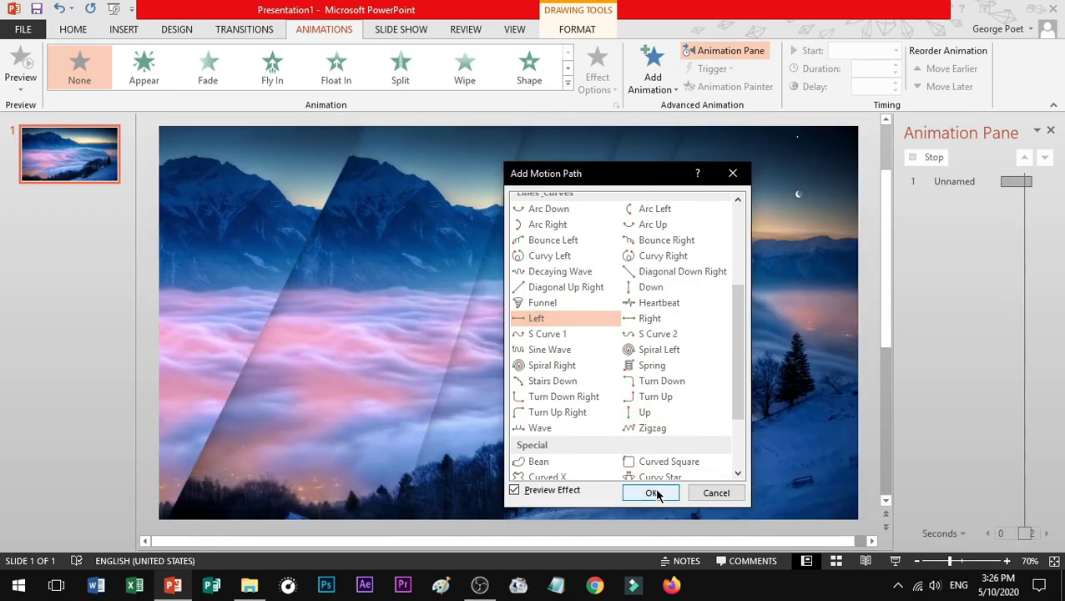
# - Apply the Left path, starting With Previous with its duration raised to 04.00 seconds
pyautogui.click(653, 493)
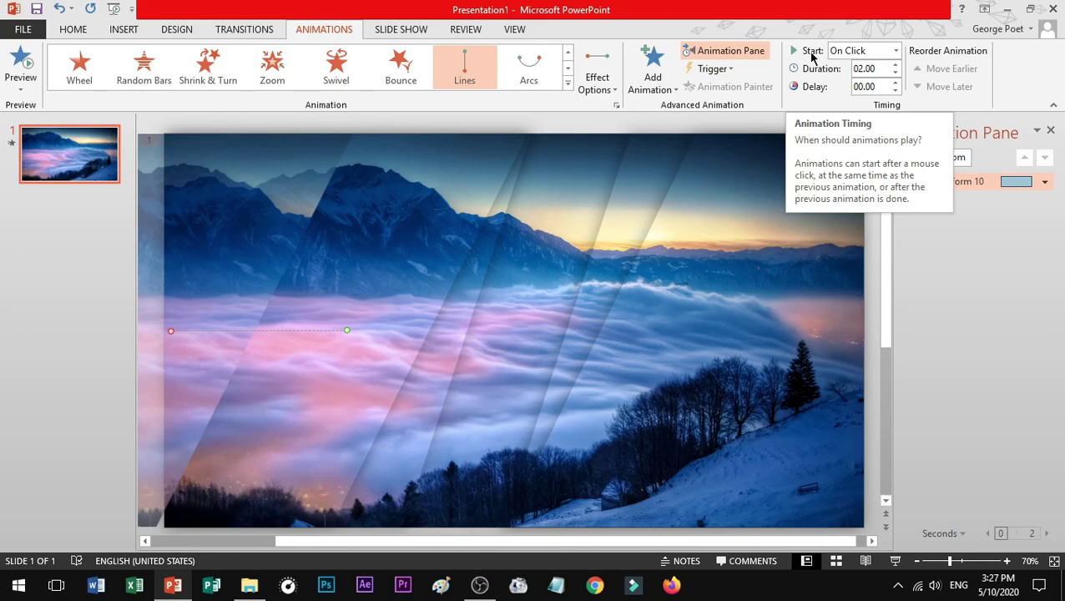
pyautogui.click(898, 52)
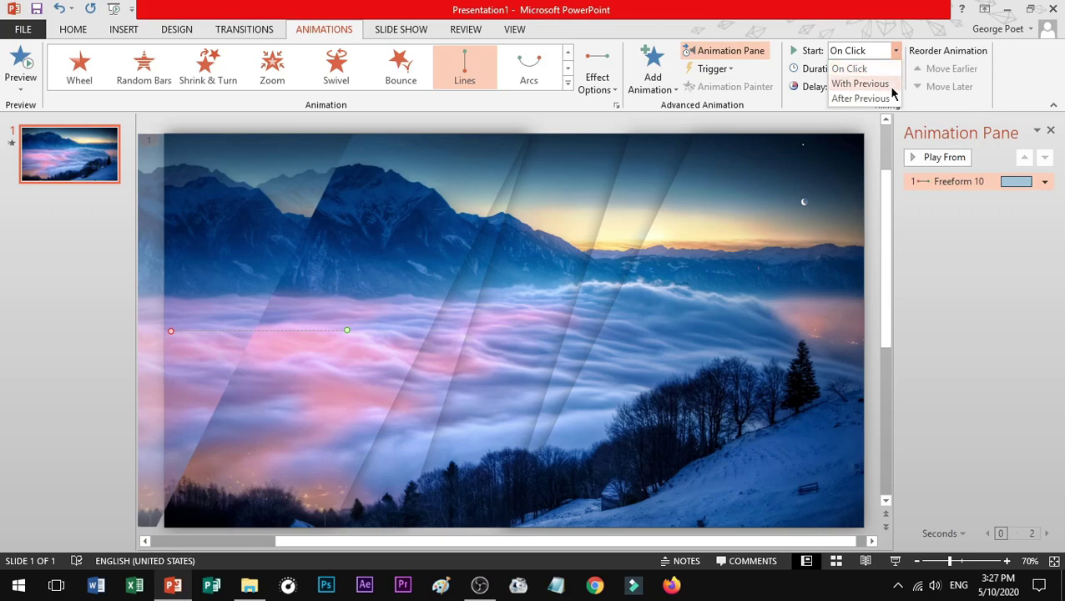
pyautogui.click(876, 83)
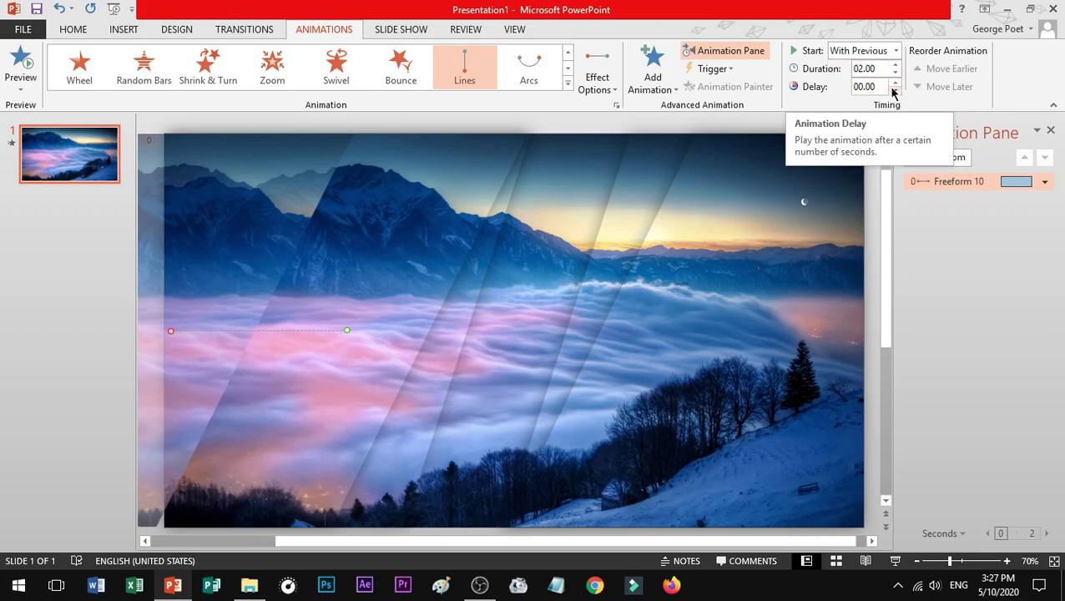
pyautogui.click(894, 66)
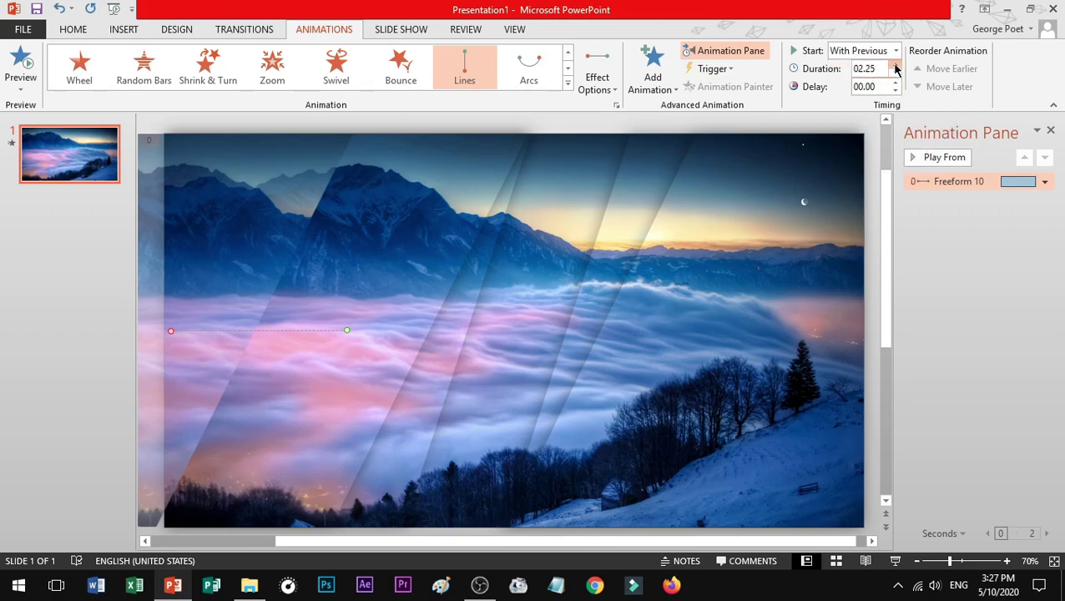
pyautogui.click(895, 65)
pyautogui.click(950, 238)
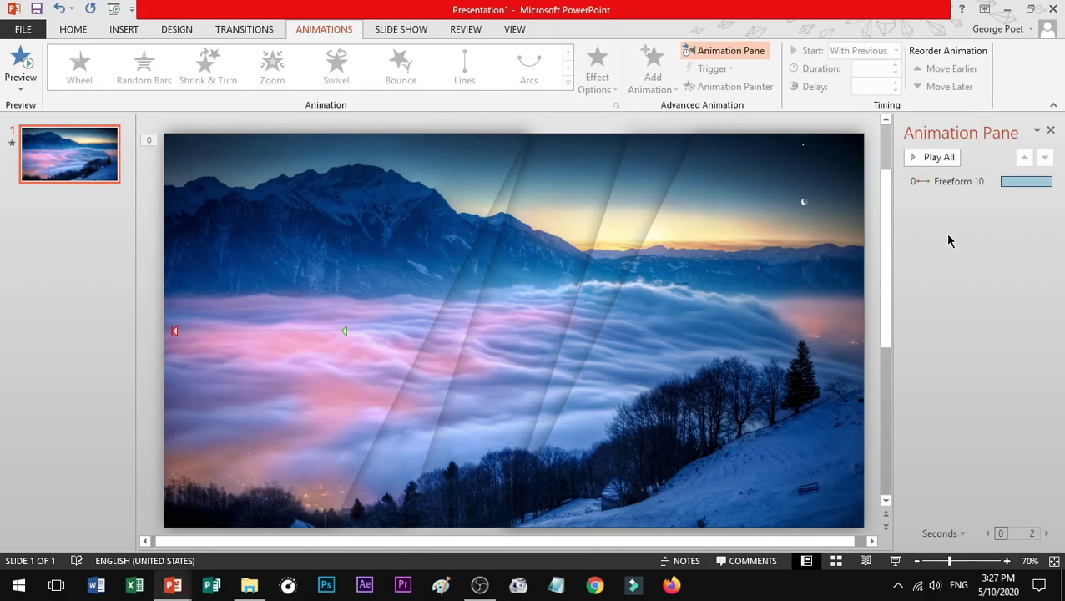
pyautogui.press('F5')
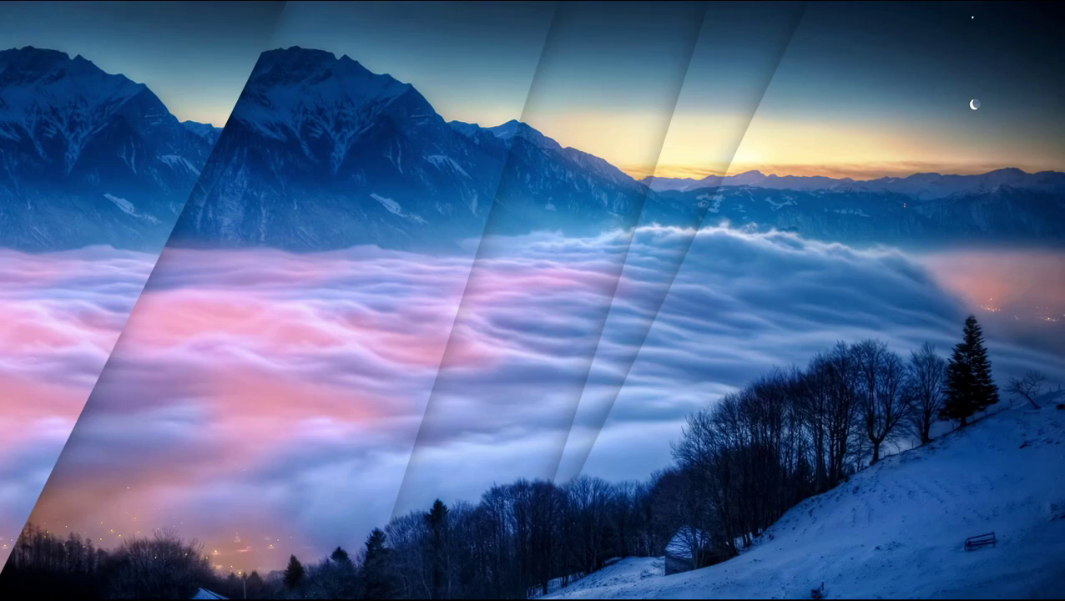
pyautogui.press('Escape')
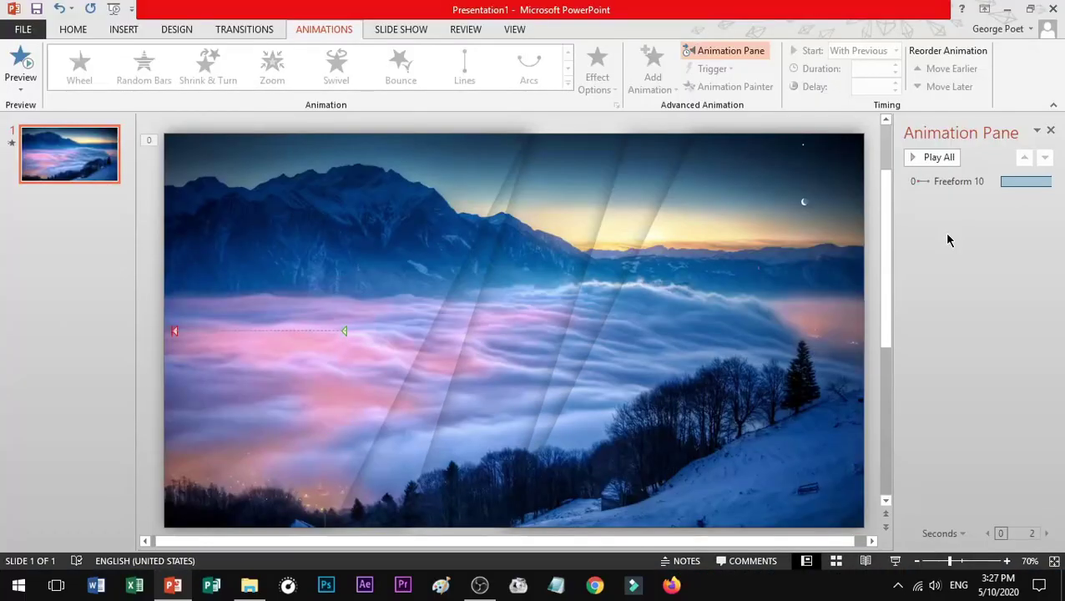
# - Give the Freeform 10 motion a 1-second smooth start and end plus auto-reverse
pyautogui.click(948, 184)
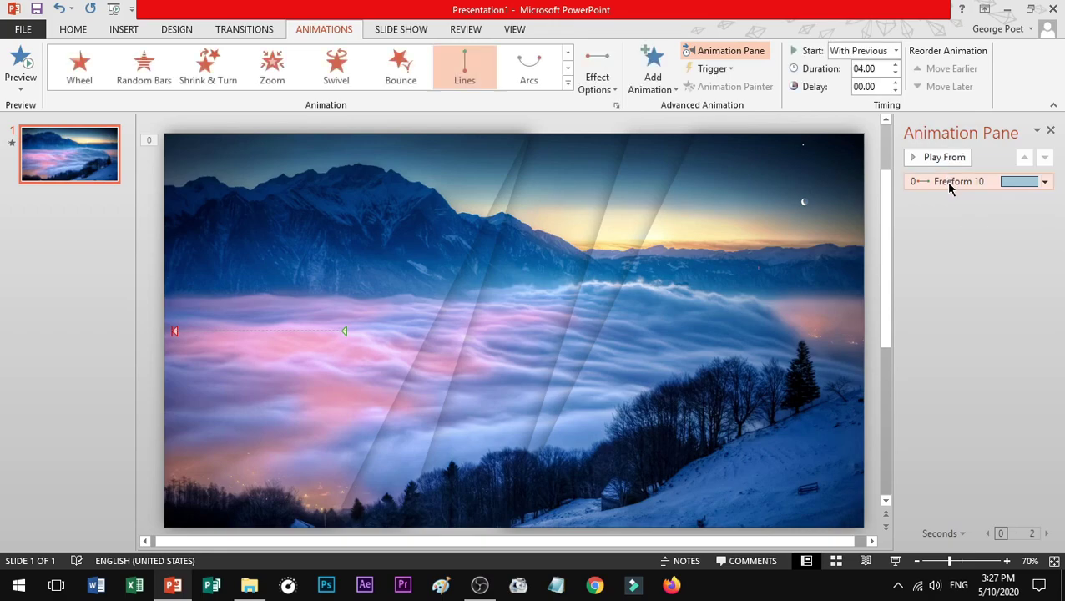
pyautogui.rightClick(949, 187)
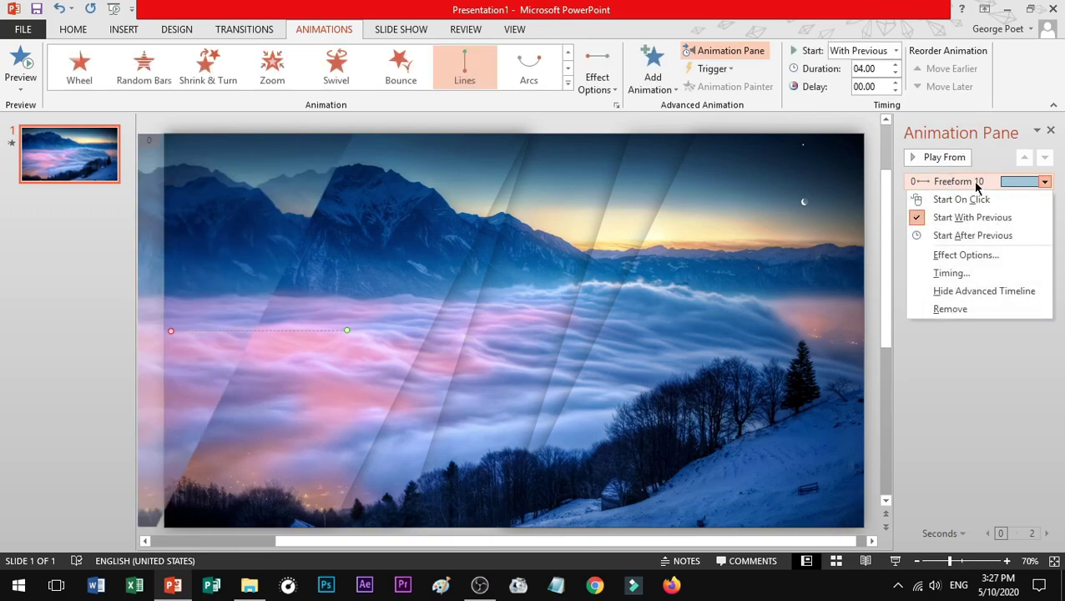
pyautogui.click(1011, 256)
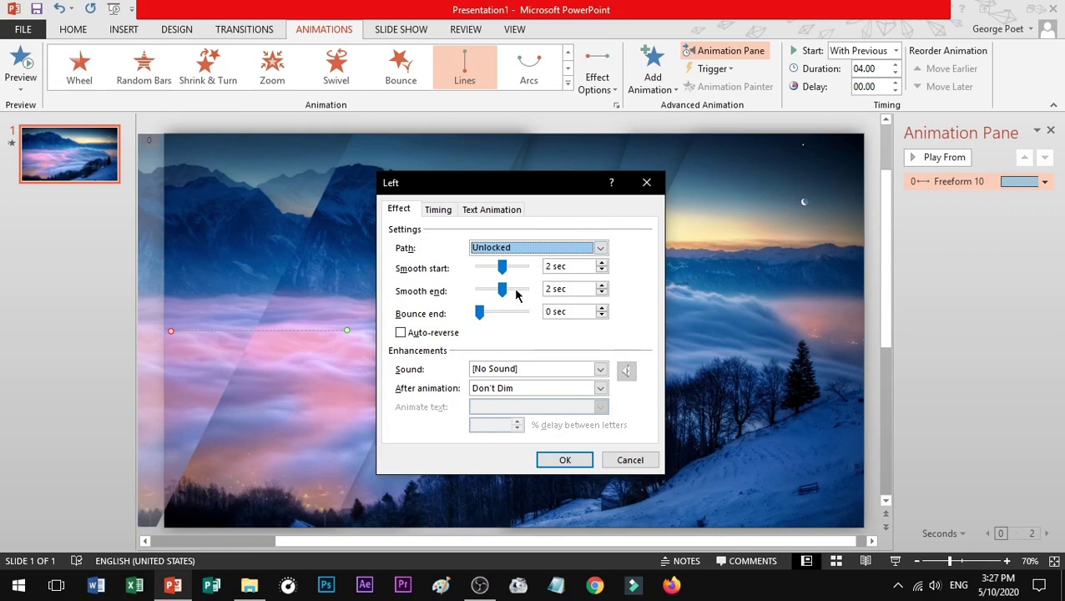
pyautogui.moveTo(572, 266); pyautogui.dragTo(541, 273)
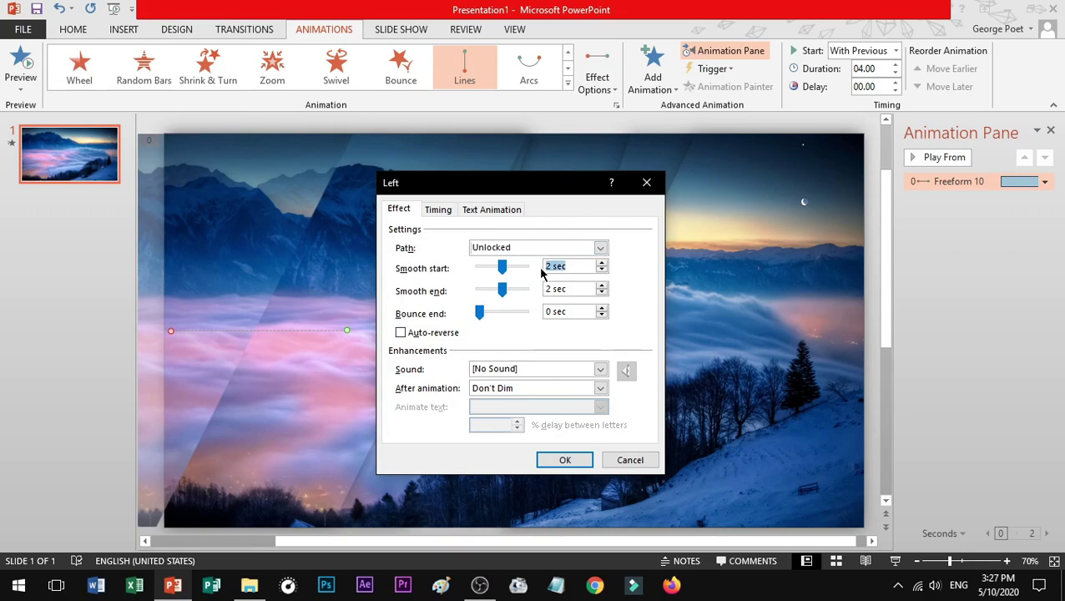
pyautogui.write('1')
pyautogui.press('Tab')
pyautogui.write('1')
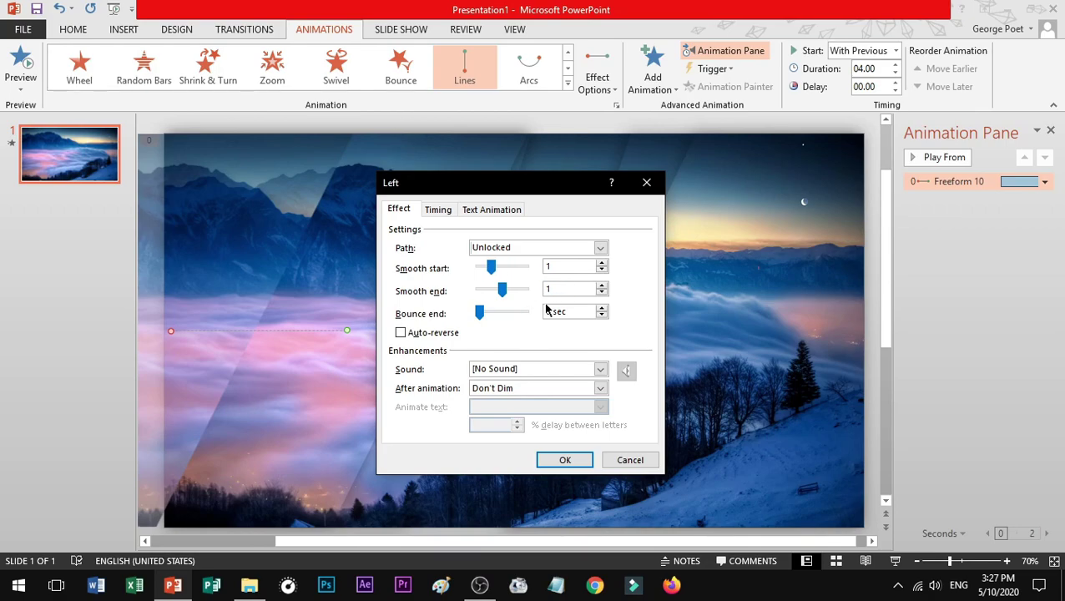
pyautogui.click(410, 336)
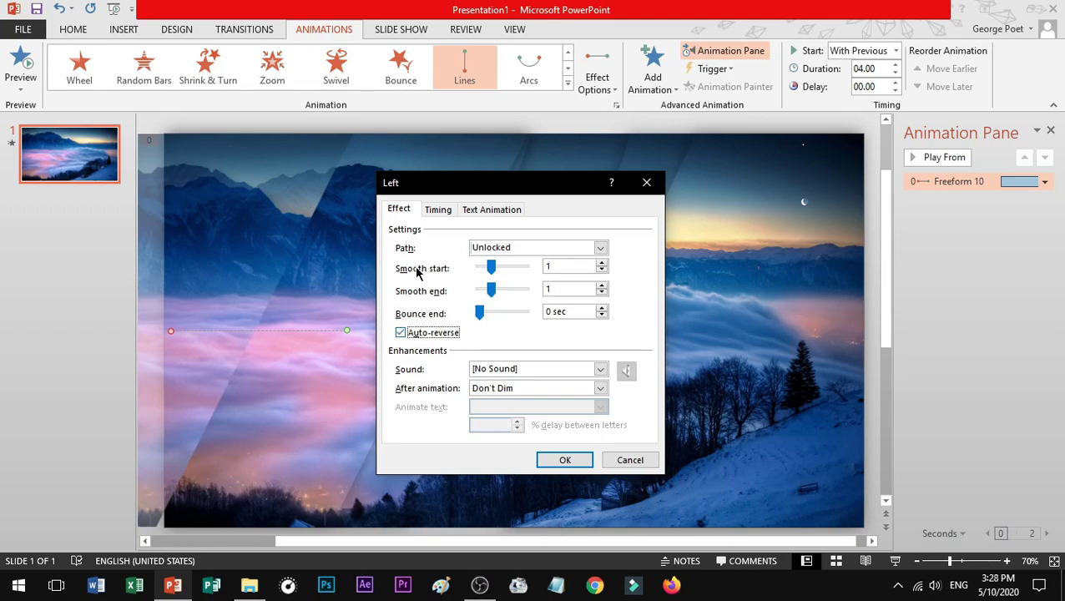
# - Set the motion to repeat Until End of Slide and confirm
pyautogui.click(438, 210)
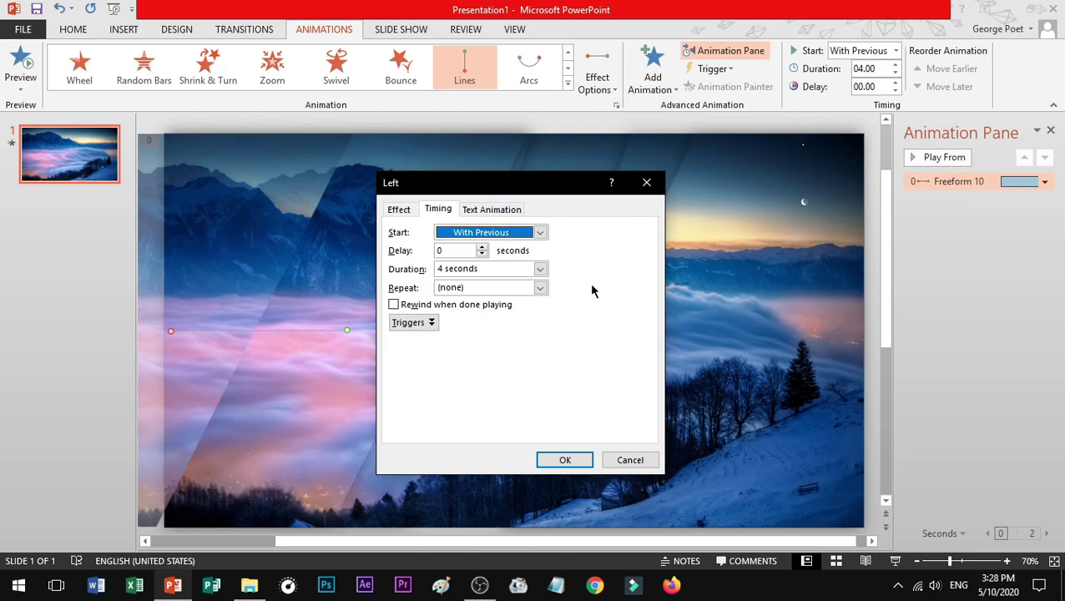
pyautogui.click(541, 288)
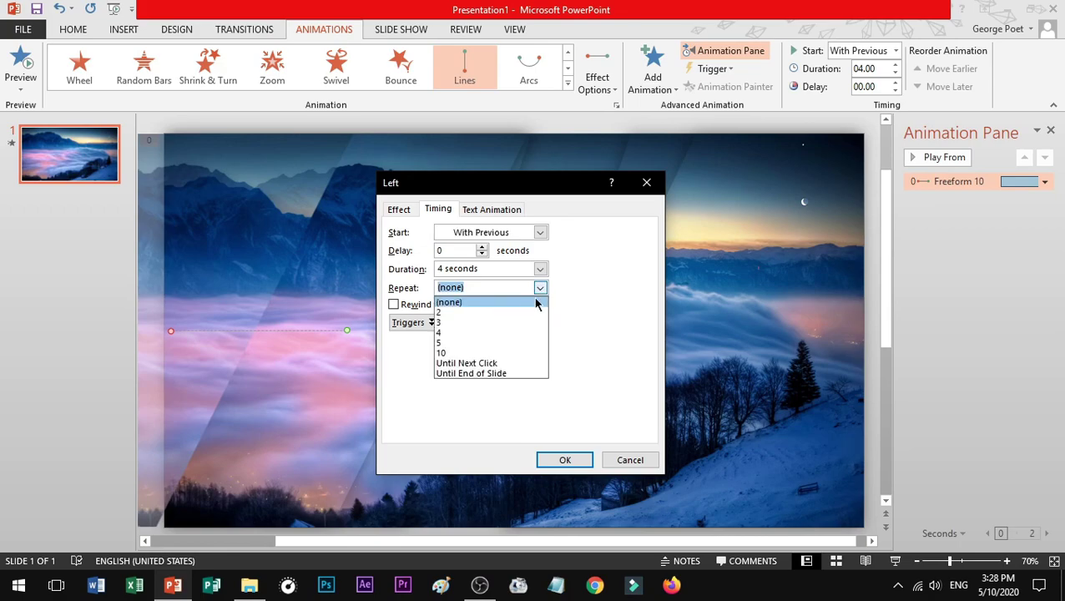
pyautogui.click(520, 376)
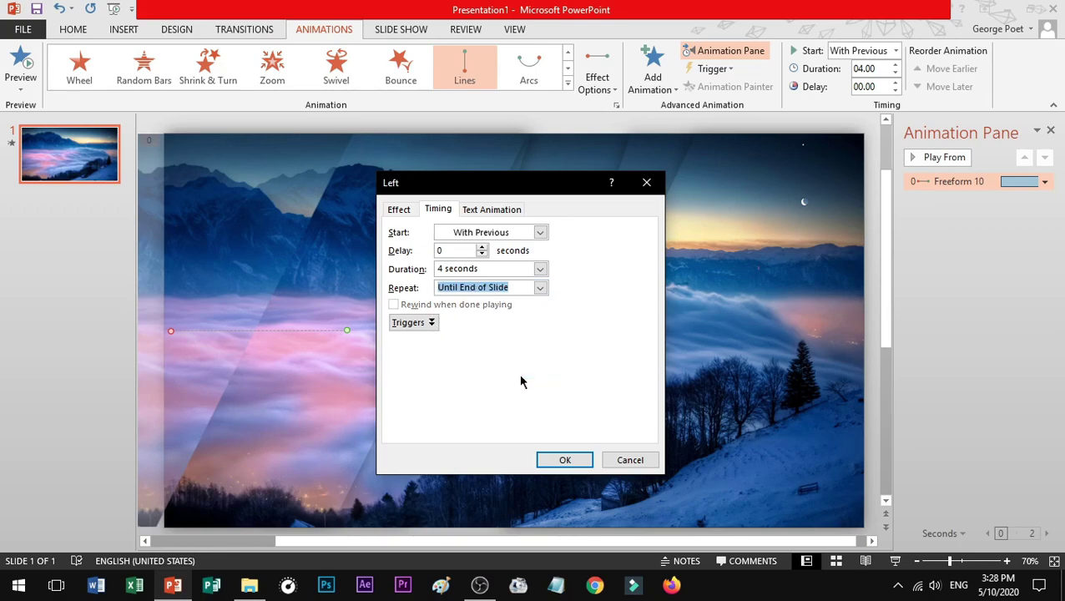
pyautogui.click(579, 460)
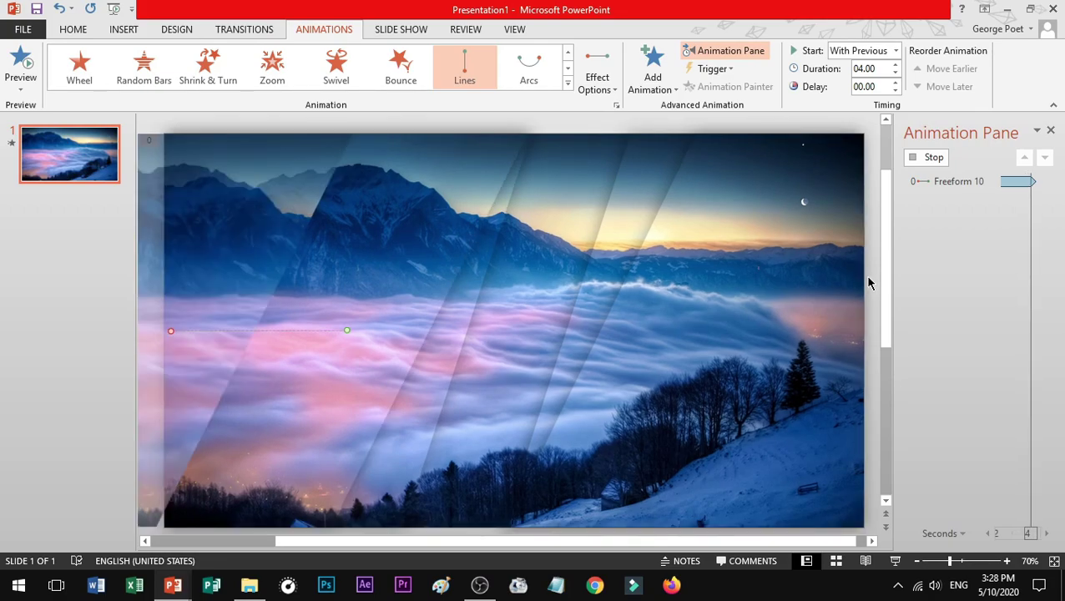
pyautogui.press('F5')
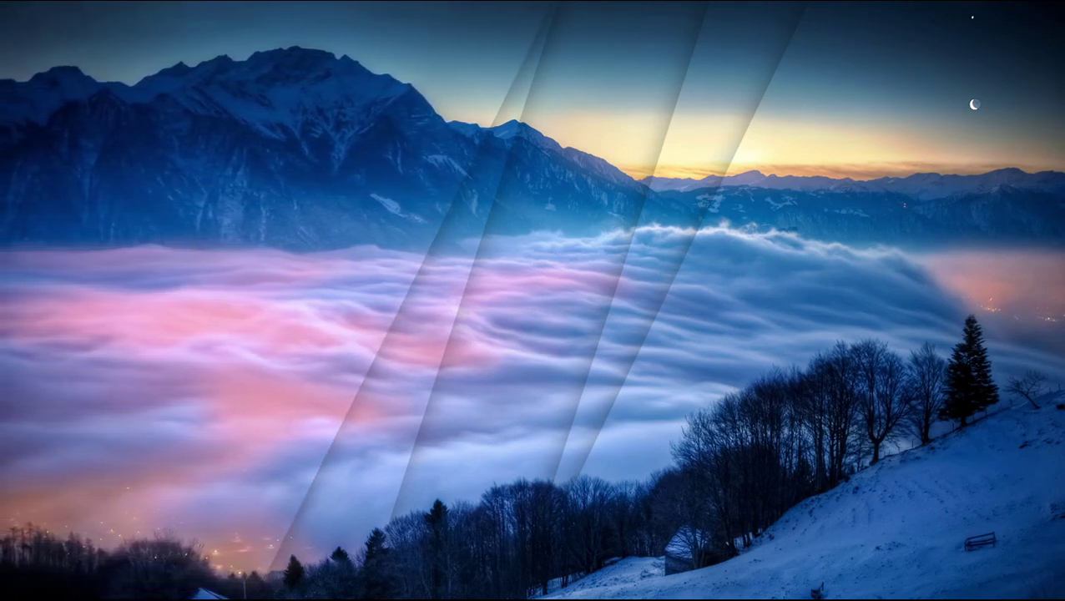
pyautogui.press('Escape')
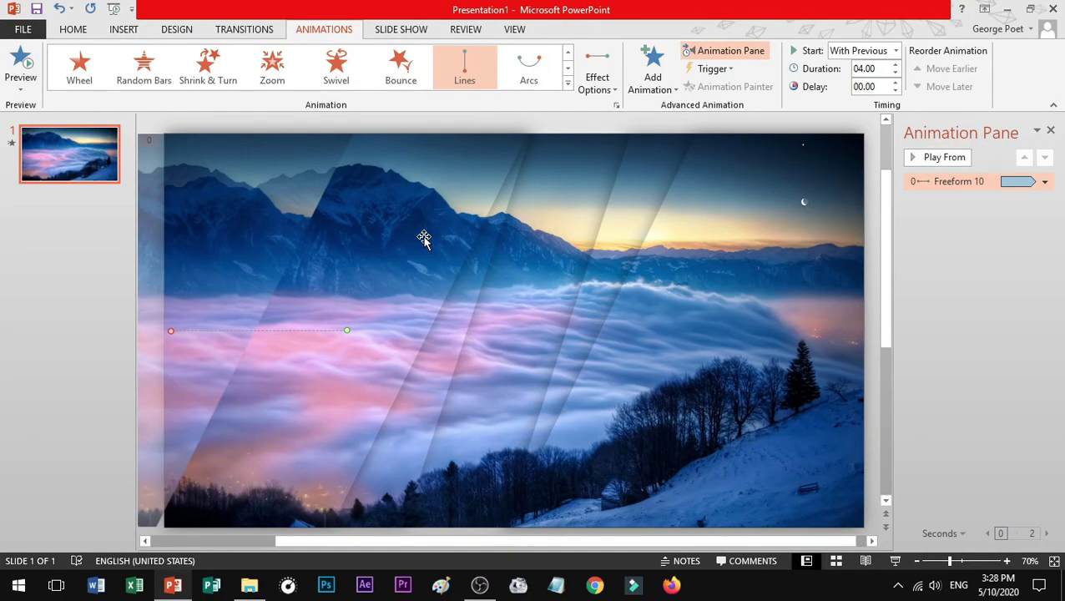
# - Select the left band and add a Grow/Shrink emphasis effect
pyautogui.click(562, 129)
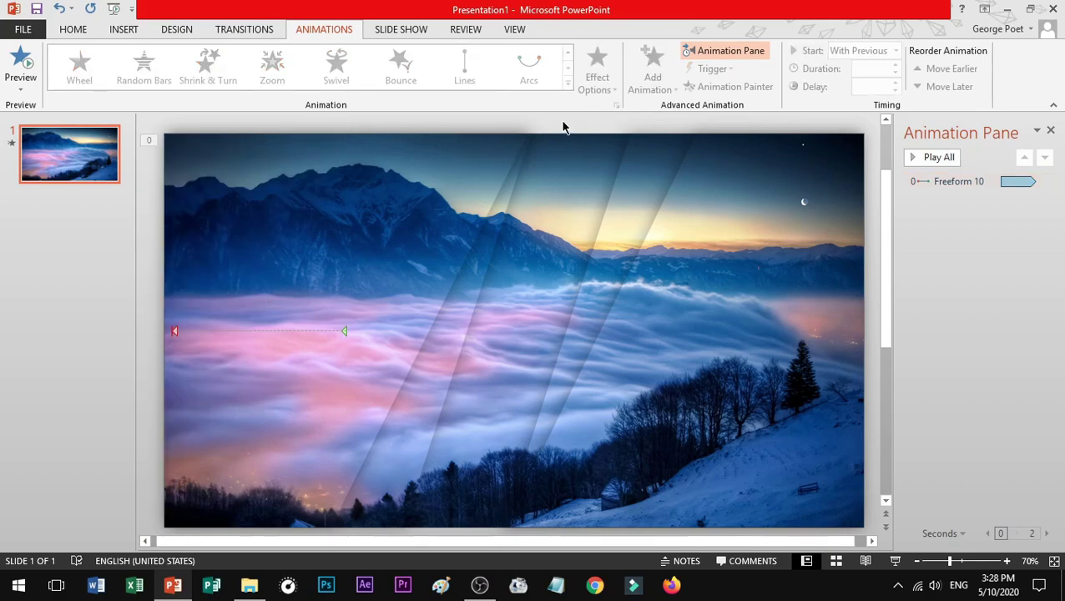
pyautogui.click(394, 183)
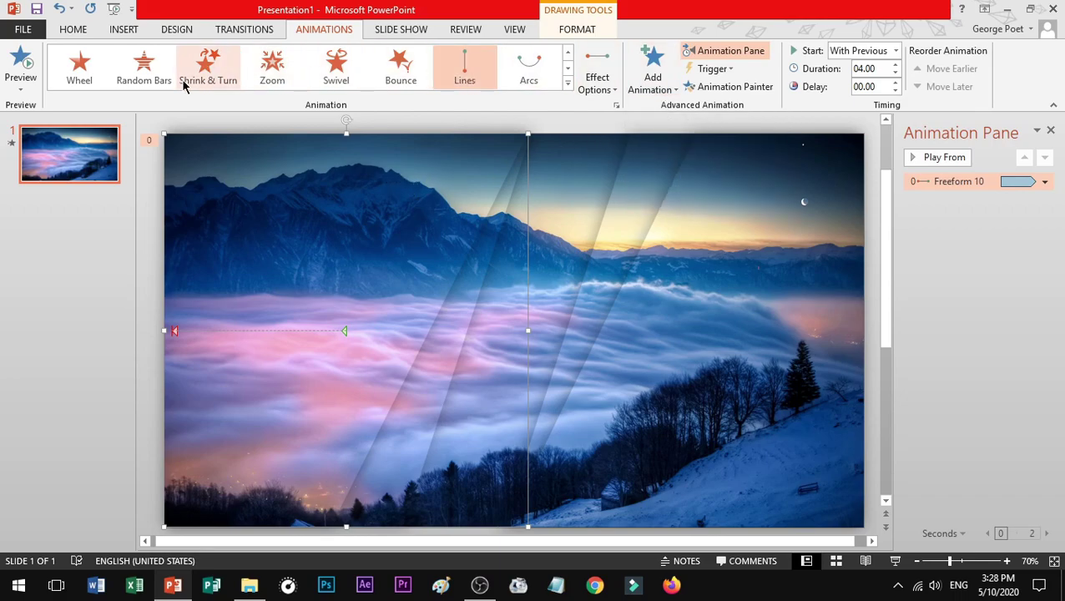
pyautogui.click(657, 95)
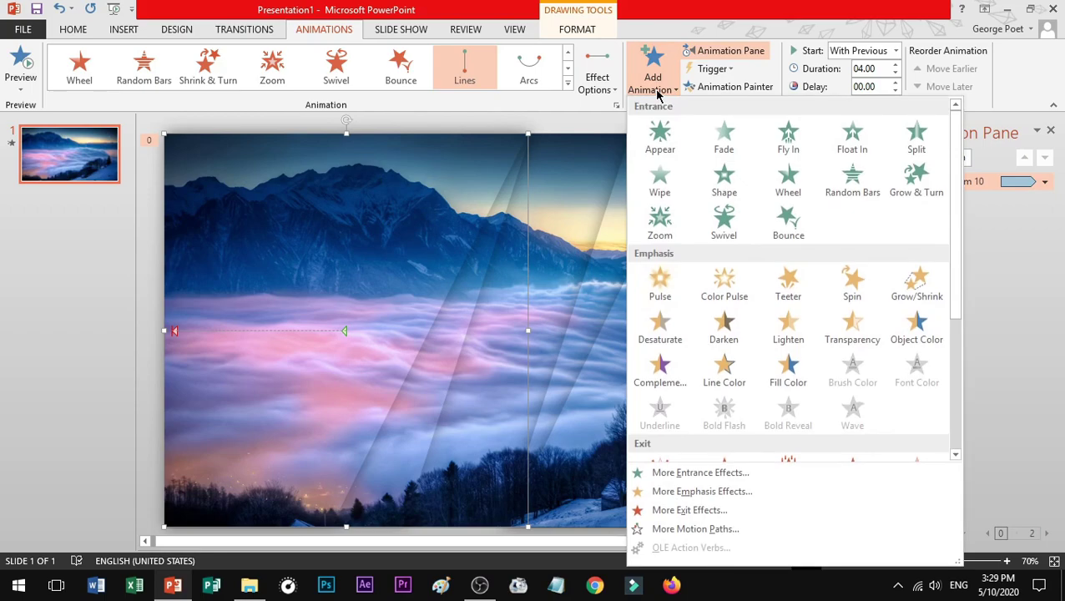
pyautogui.click(915, 283)
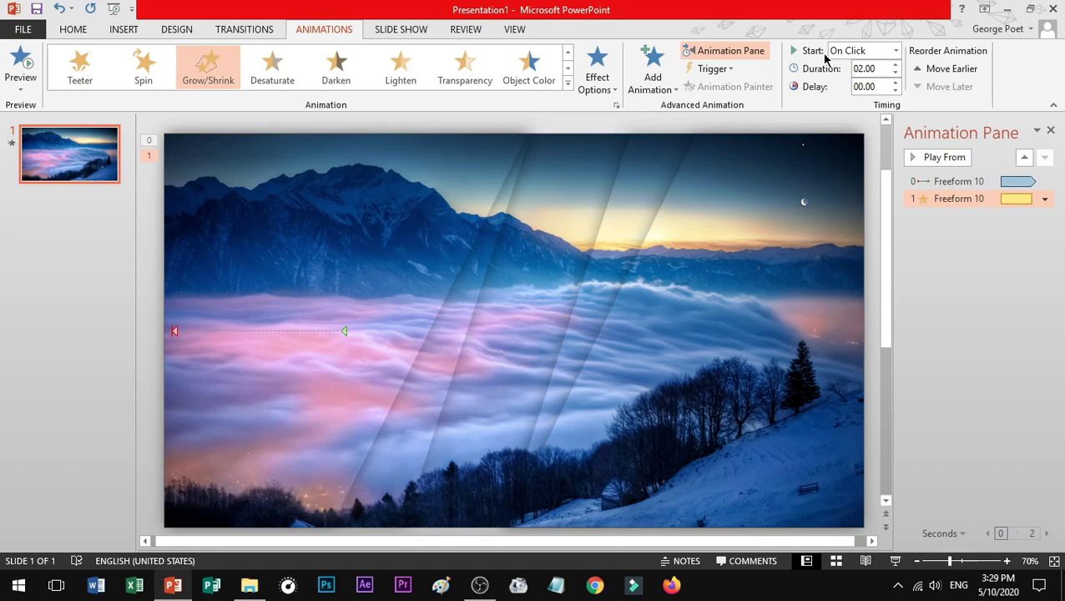
# - Set the Grow/Shrink to start With Previous and last 04.00 seconds
pyautogui.click(894, 52)
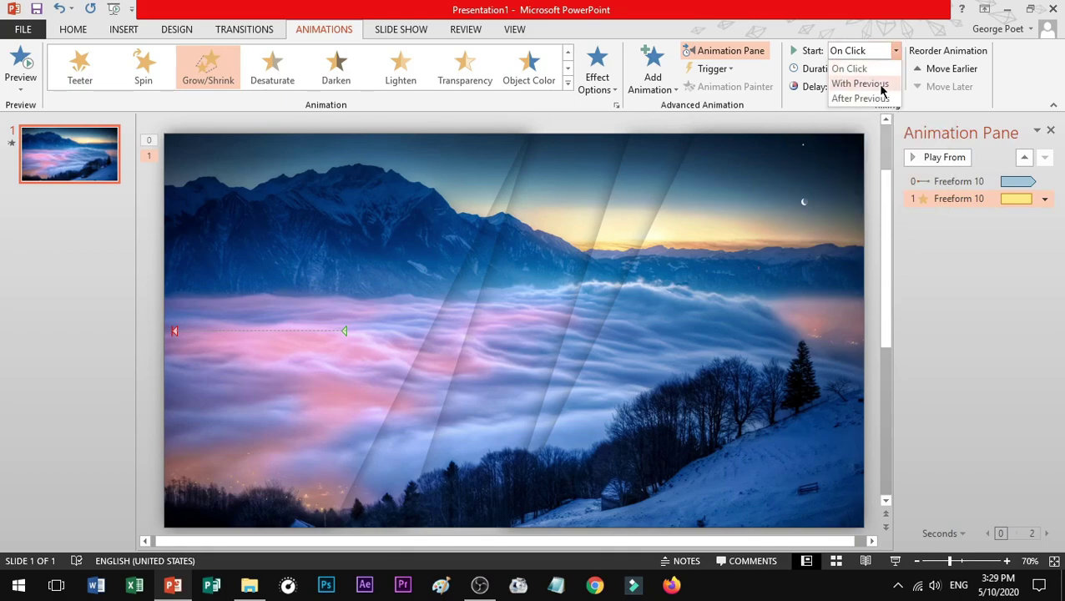
pyautogui.click(880, 84)
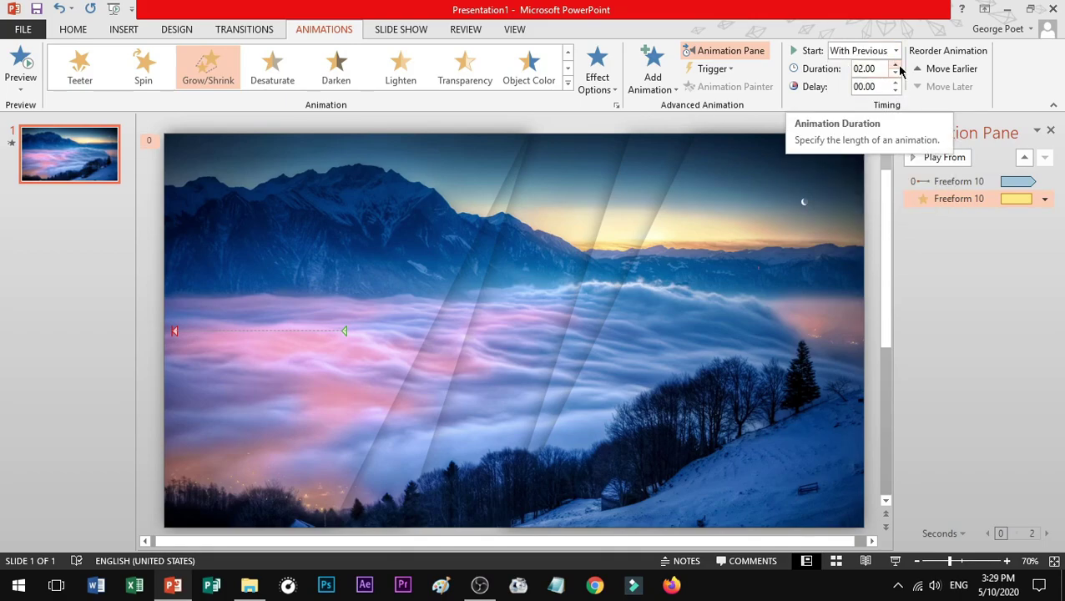
pyautogui.click(897, 64)
pyautogui.doubleClick(897, 64)
pyautogui.doubleClick(897, 64)
pyautogui.doubleClick(897, 65)
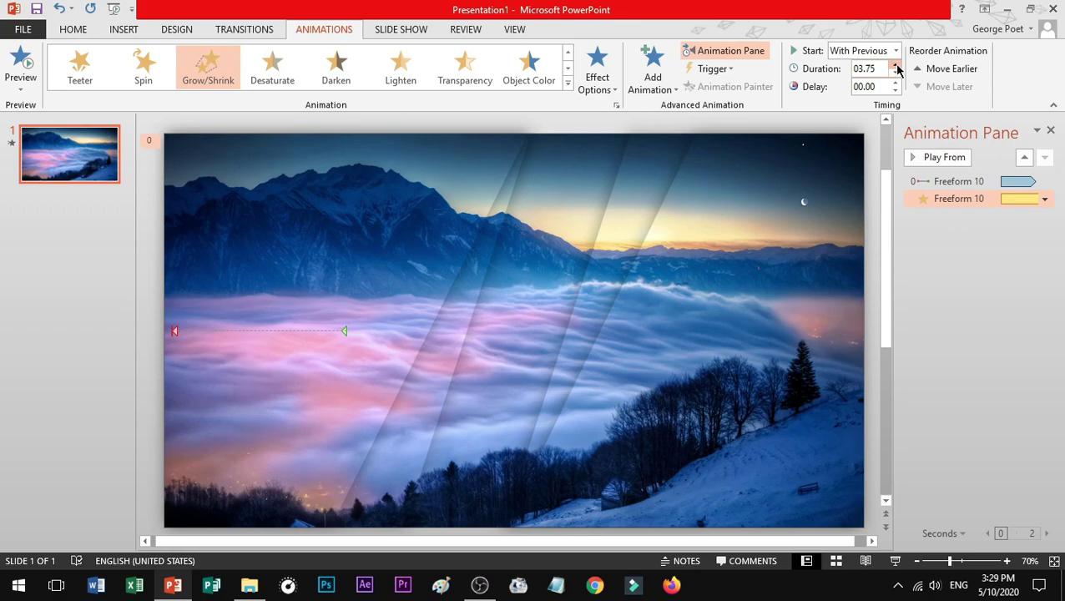
pyautogui.click(896, 65)
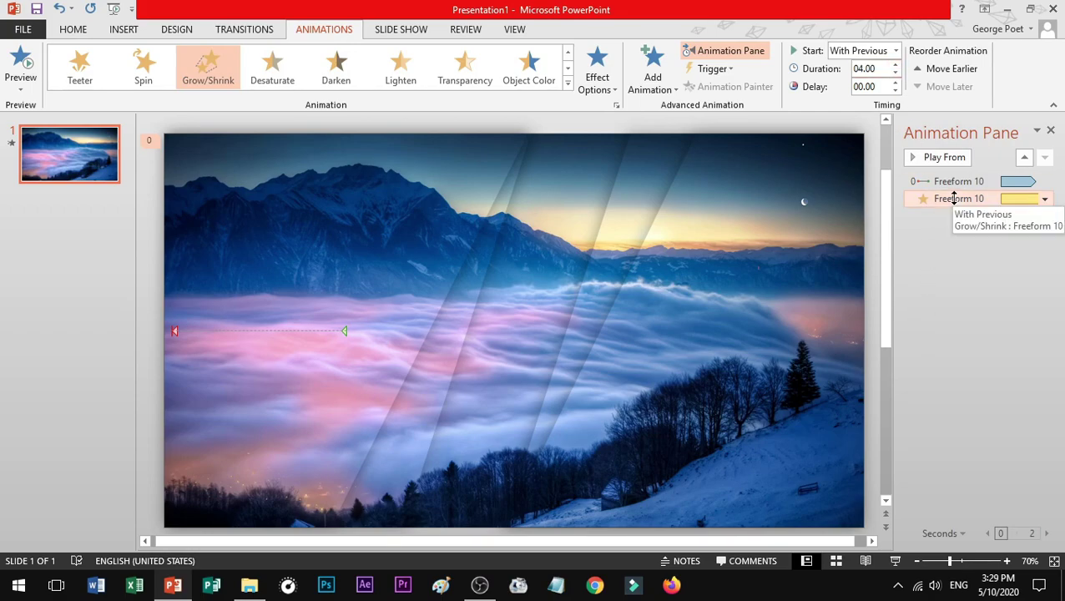
# - Give the Grow/Shrink a 1-second smooth start and end and turn on auto-reverse
pyautogui.rightClick(953, 198)
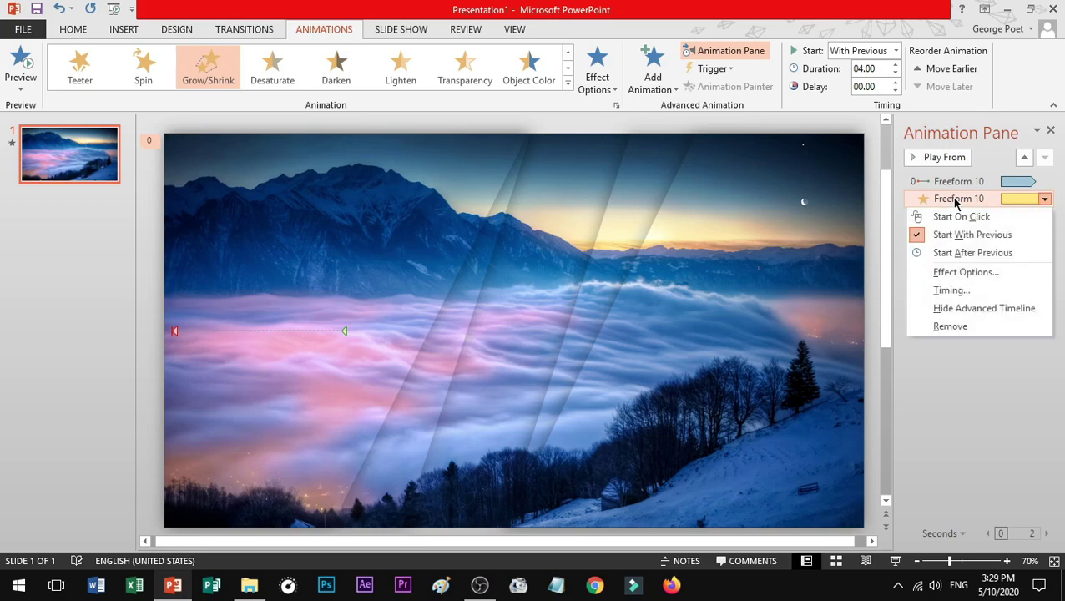
pyautogui.click(1022, 279)
pyautogui.press('Tab')
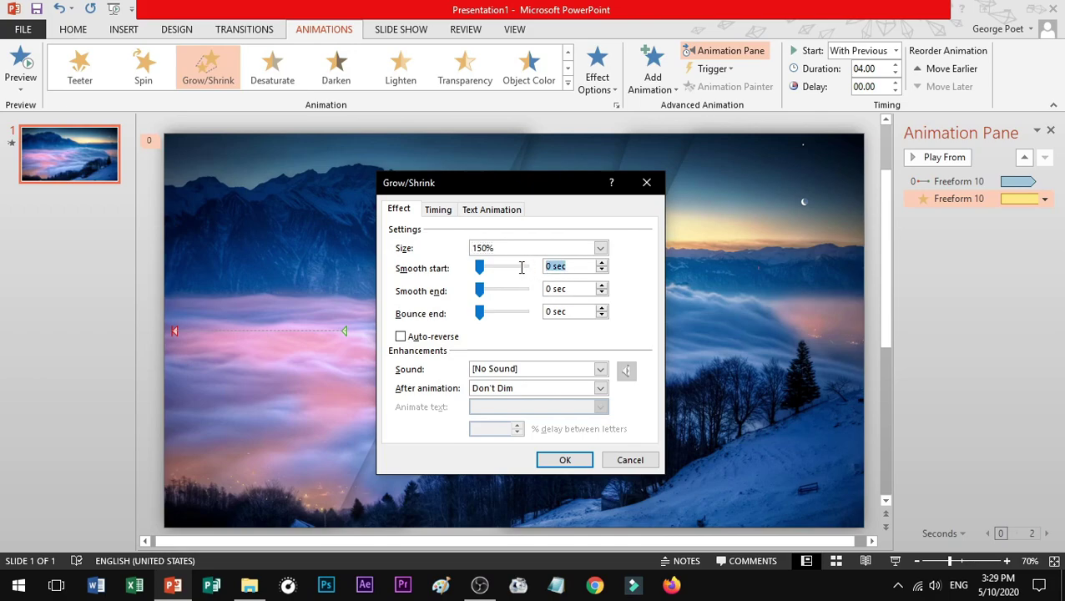
pyautogui.write('1')
pyautogui.click(577, 289)
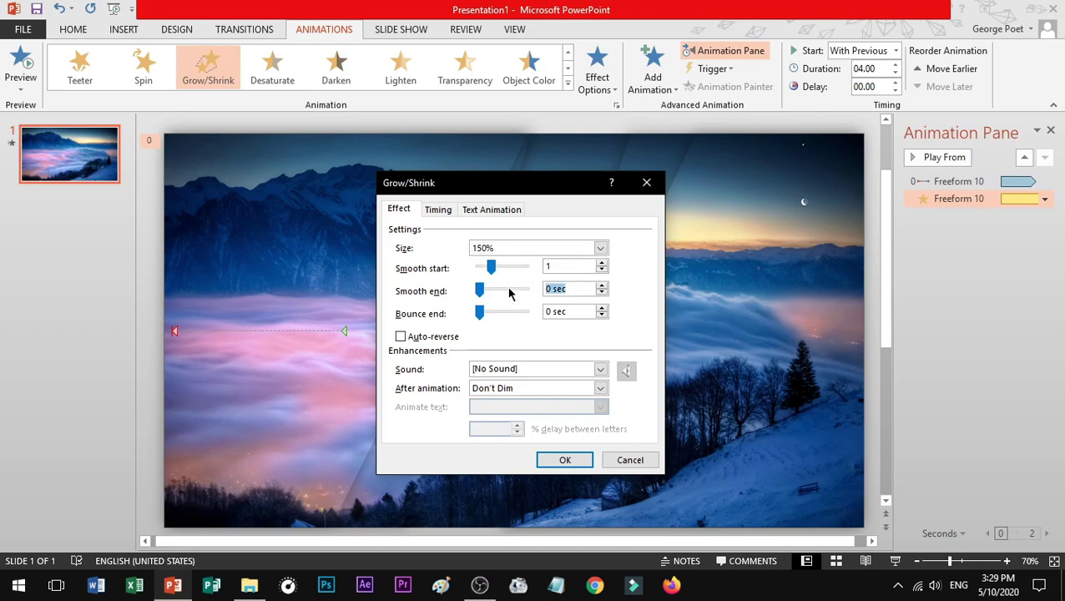
pyautogui.write('1')
pyautogui.click(555, 269)
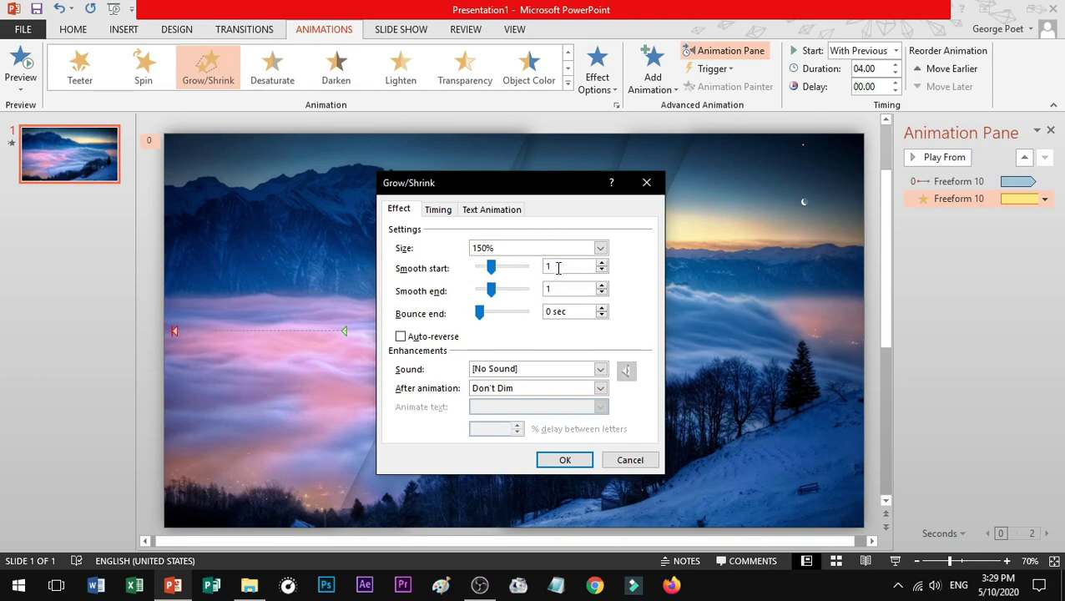
pyautogui.click(428, 337)
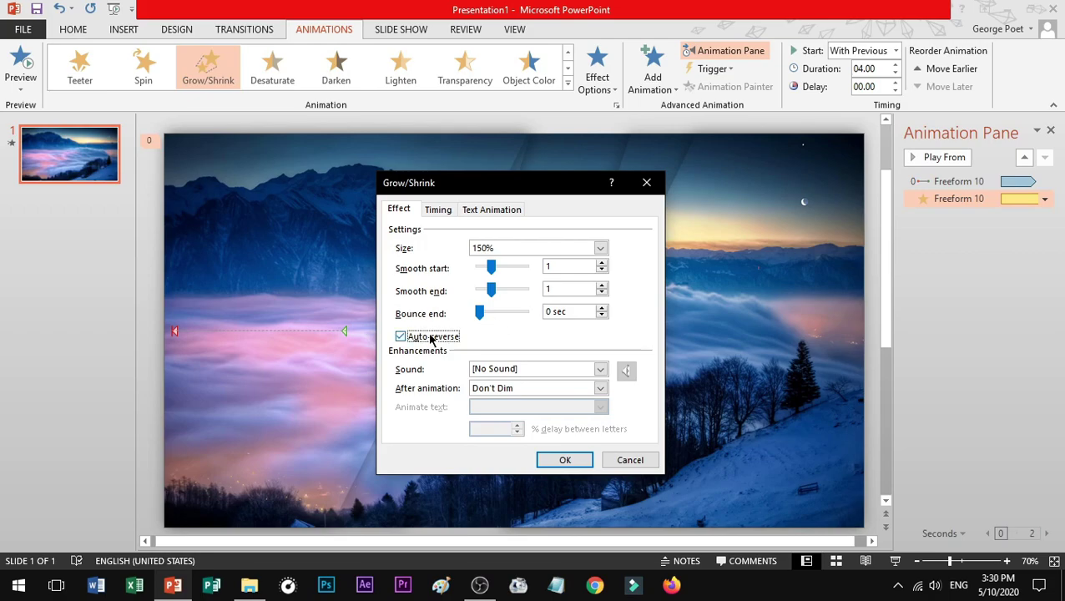
# - Set the Grow/Shrink to repeat Until End of Slide and confirm
pyautogui.click(438, 210)
pyautogui.click(506, 287)
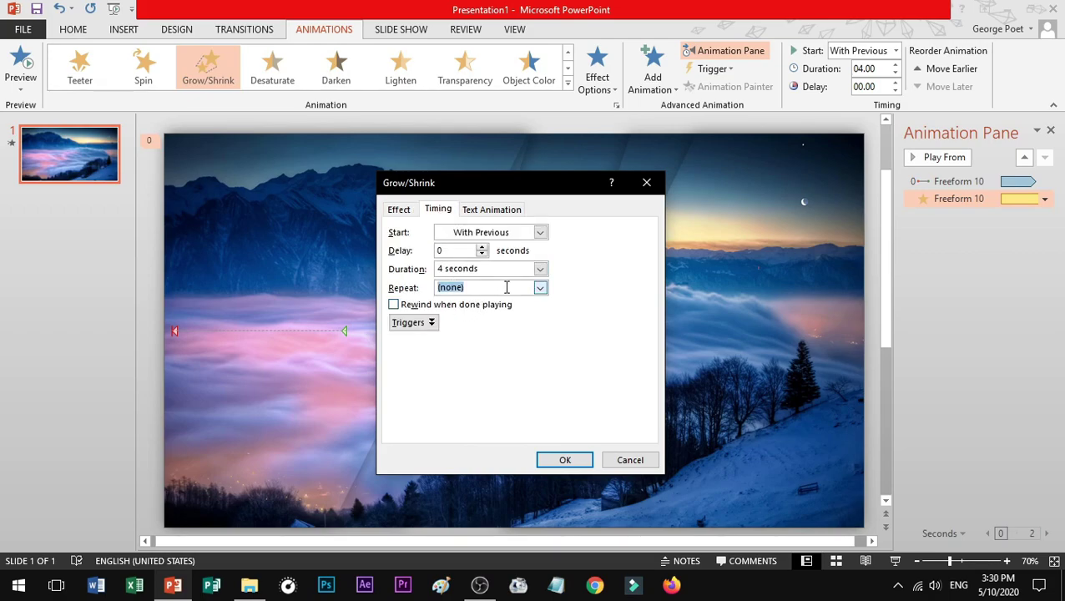
pyautogui.click(544, 287)
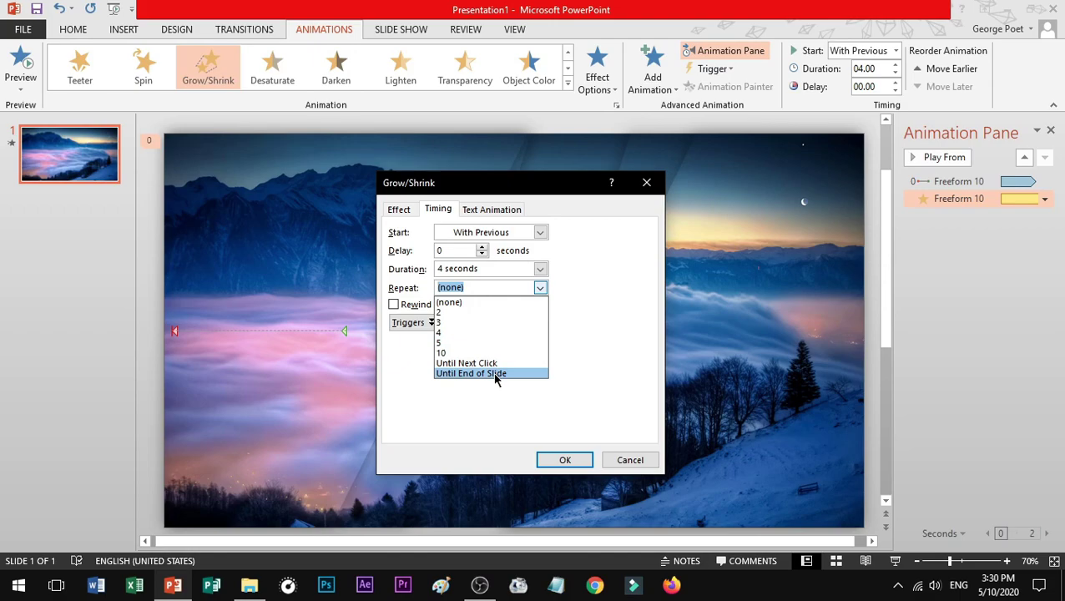
pyautogui.click(496, 373)
pyautogui.click(564, 458)
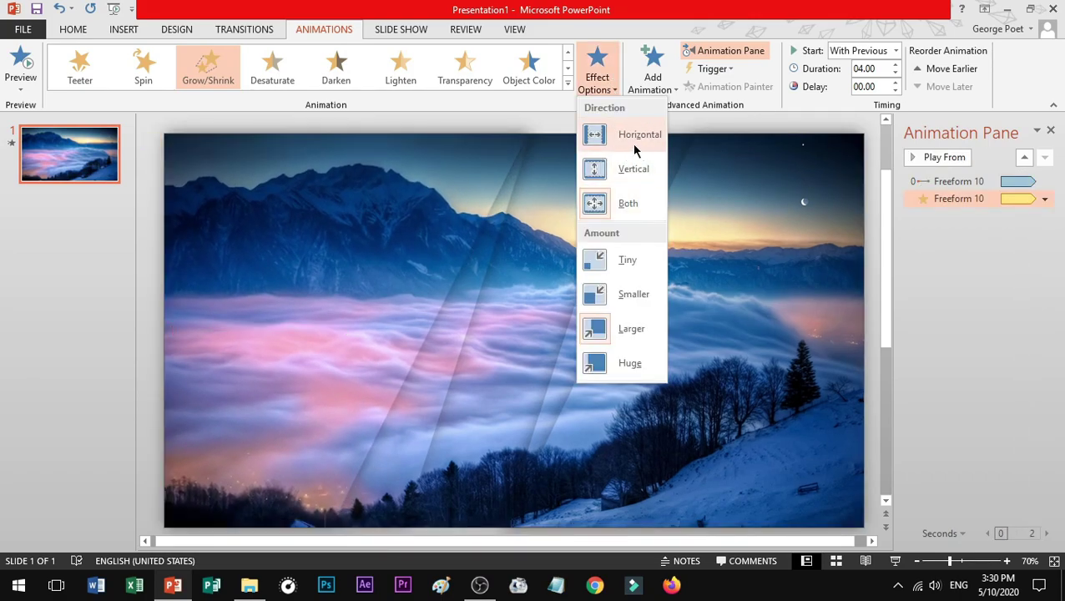
# - Set the band's Grow/Shrink to Horizontal and preview the looping animation in a slide show
pyautogui.click(641, 149)
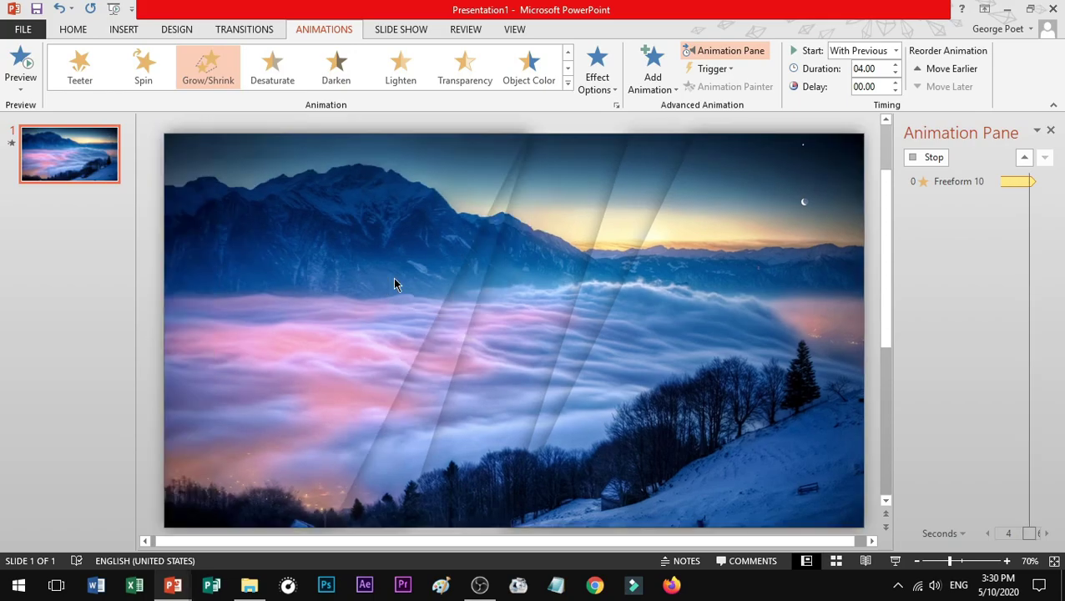
pyautogui.press('F5')
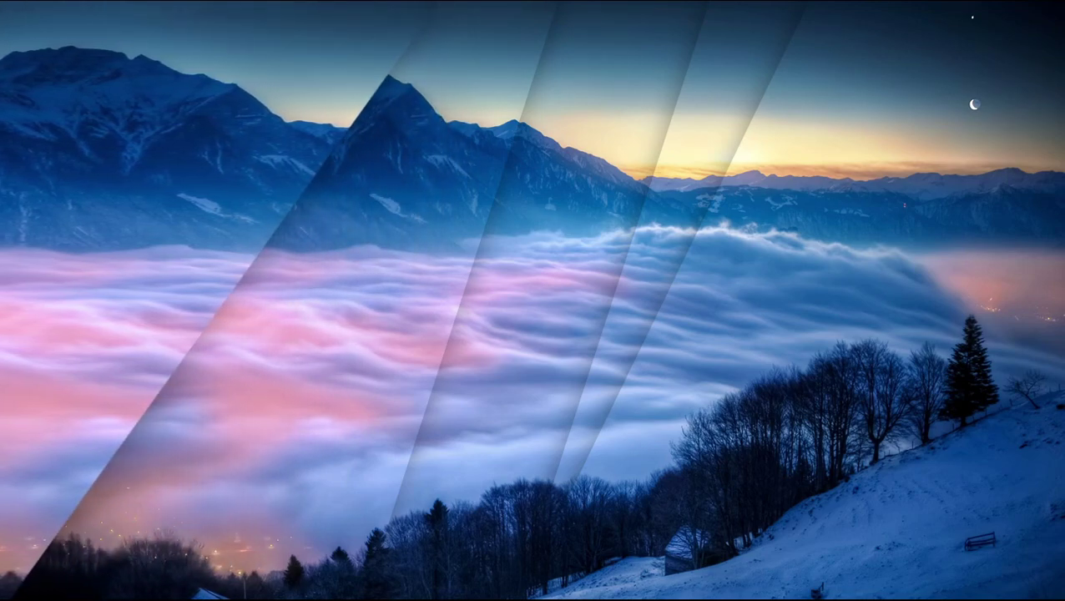
pyautogui.press('Escape')
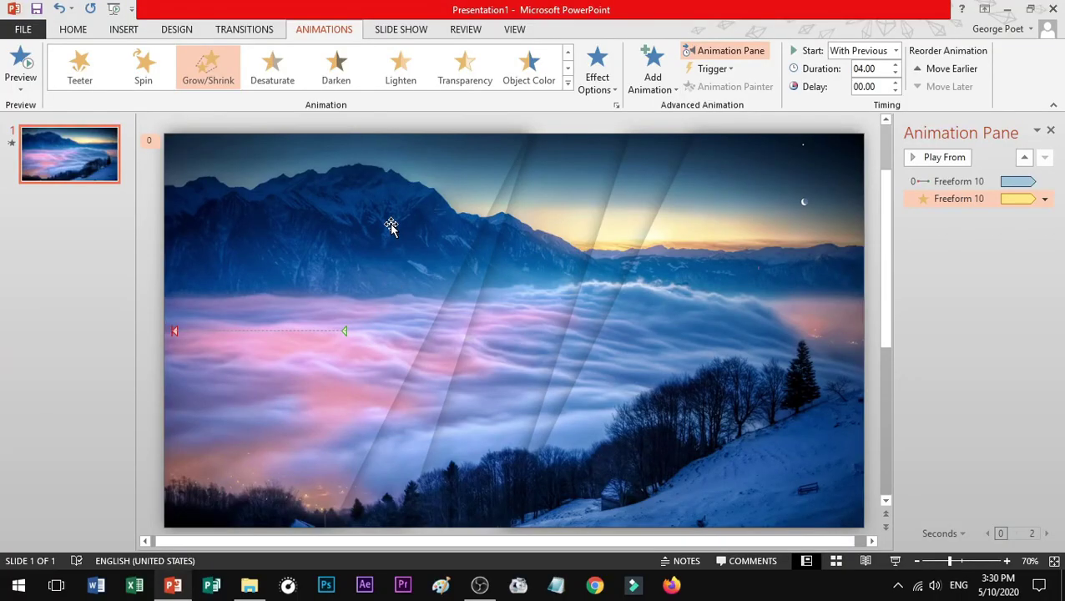
# - Use Animation Painter to copy Freeform 10's motion path and Grow/Shrink effects onto Freeform 8
pyautogui.click(389, 225)
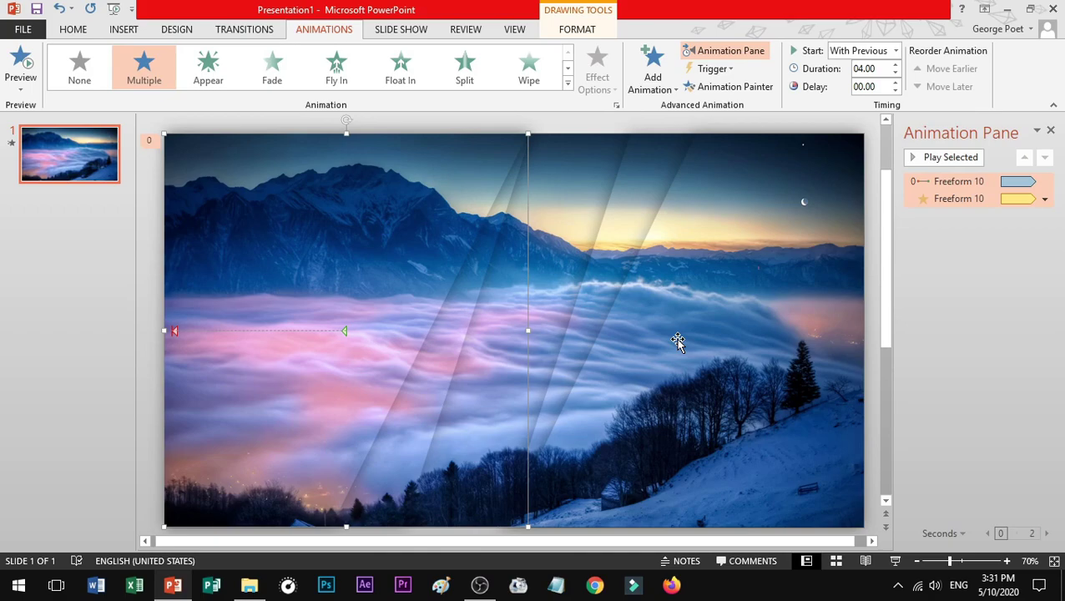
pyautogui.click(389, 132)
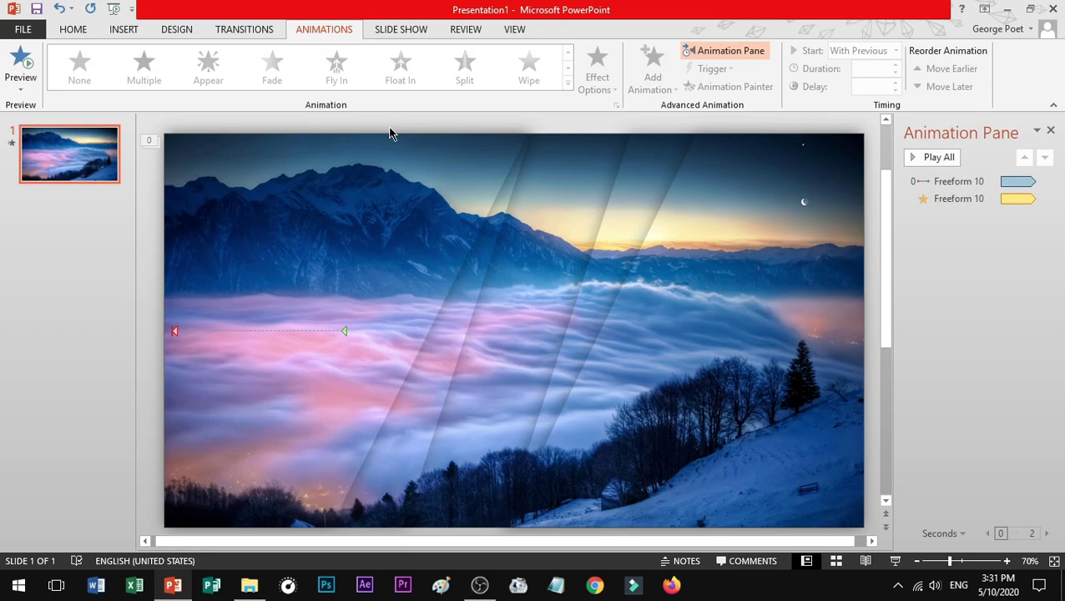
pyautogui.click(349, 161)
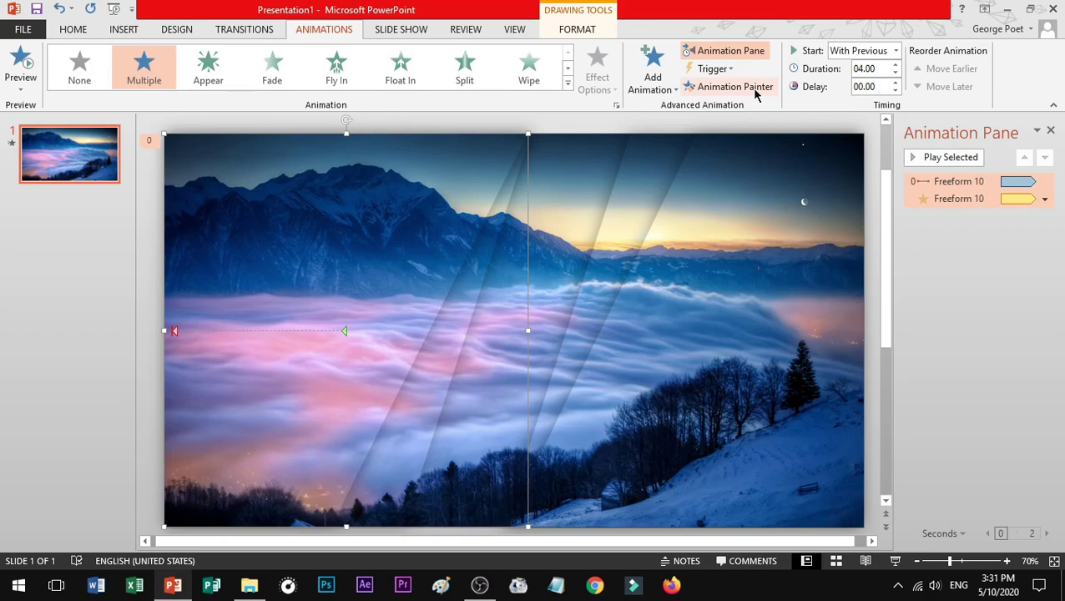
pyautogui.click(754, 92)
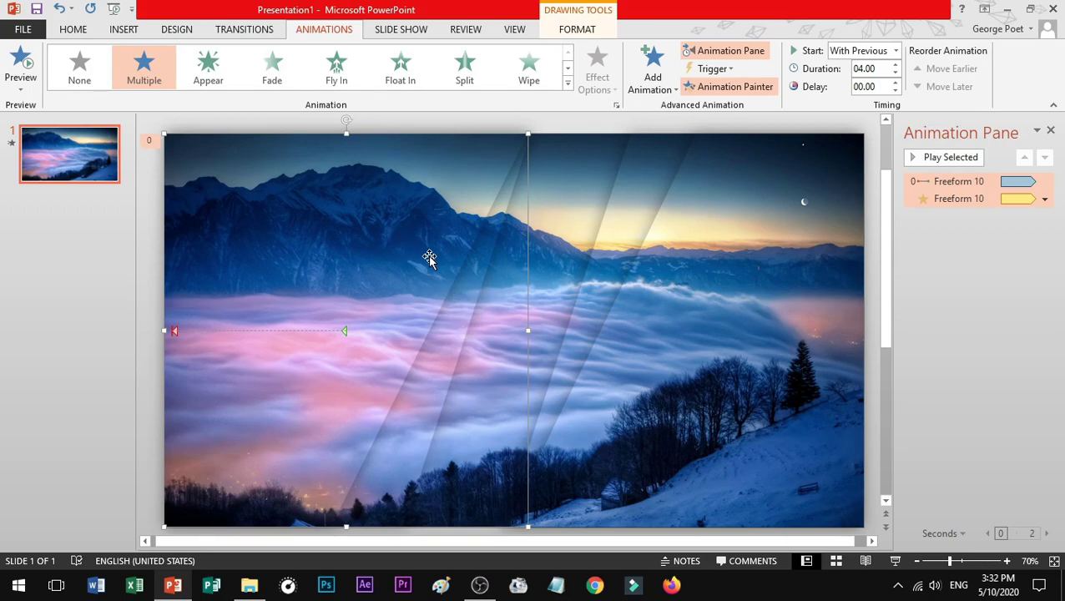
pyautogui.click(456, 327)
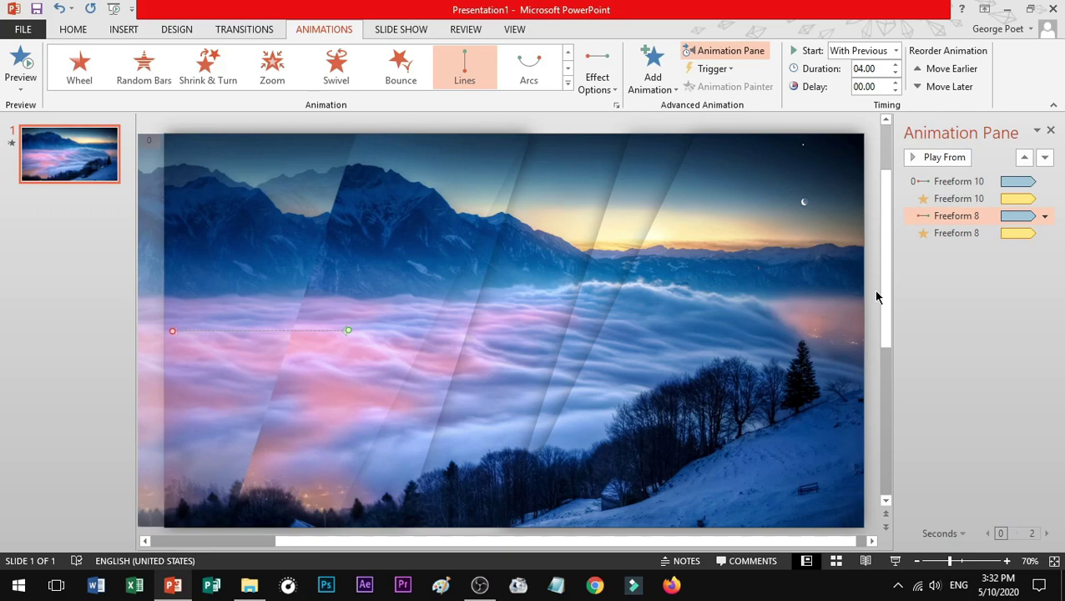
# - Select Freeform 8, zoom out to 60% and watch both bands animate full-screen
pyautogui.click(538, 162)
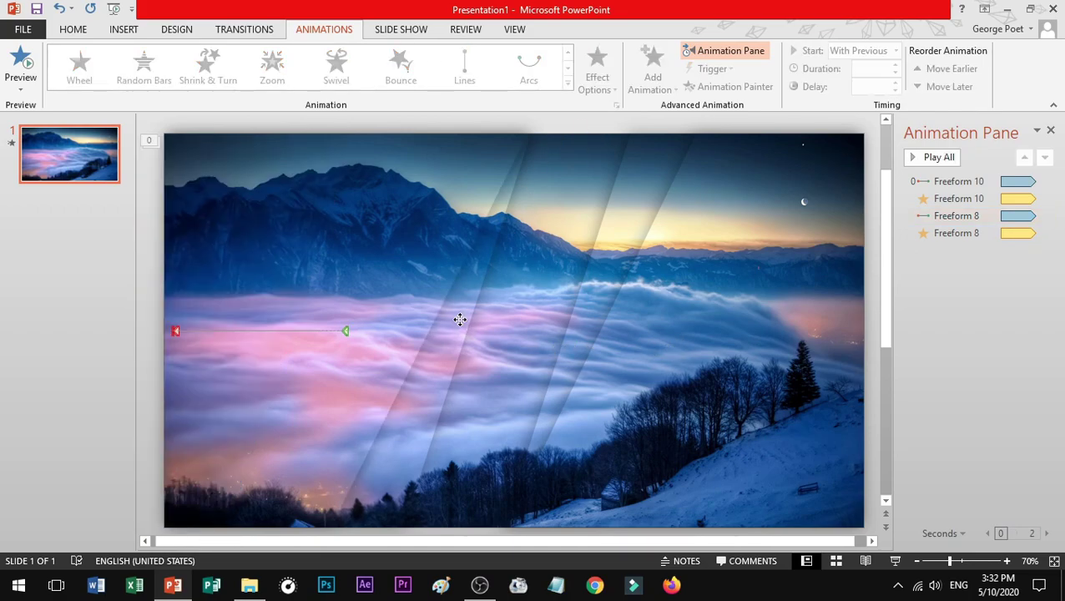
pyautogui.click(454, 427)
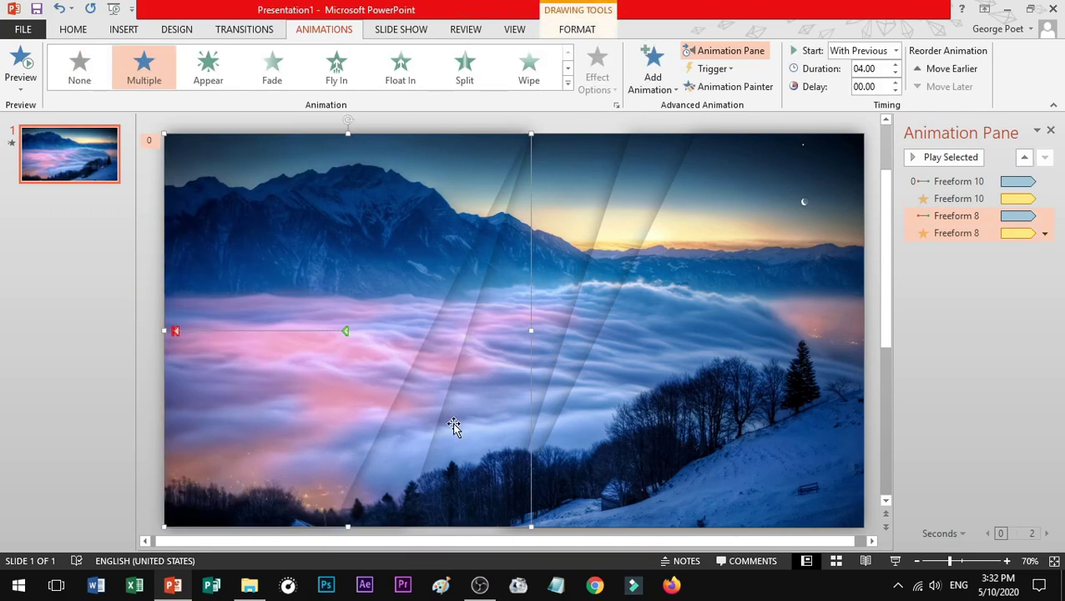
pyautogui.click(916, 561)
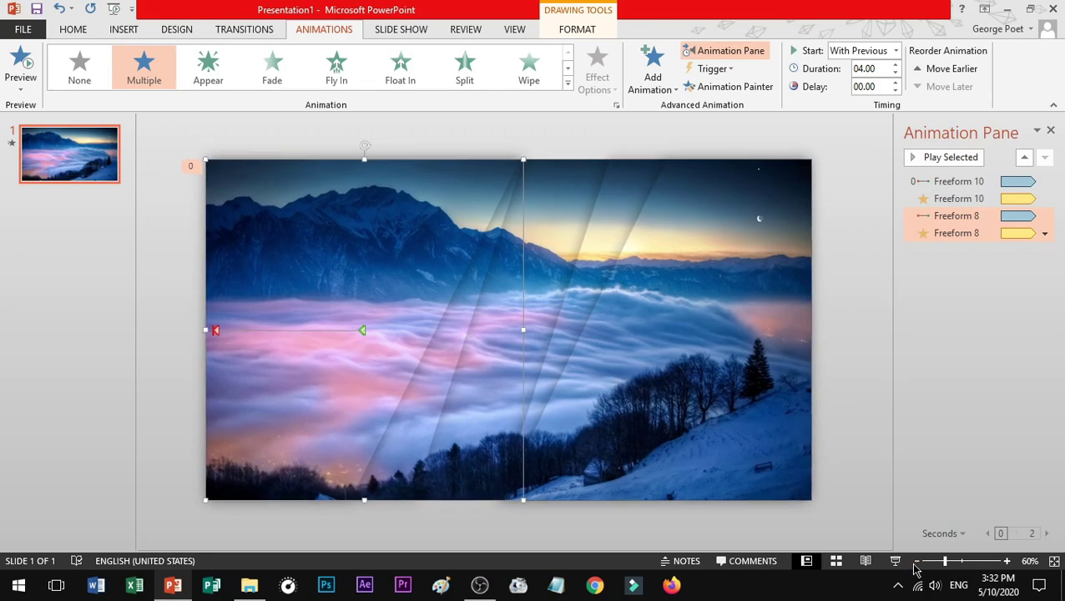
pyautogui.press('F5')
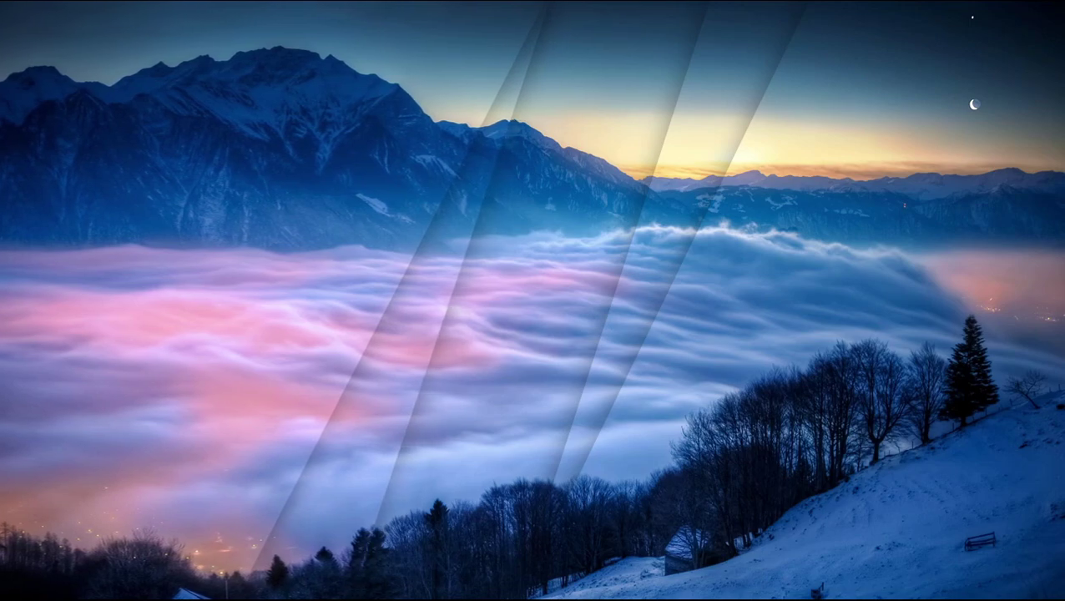
pyautogui.press('Escape')
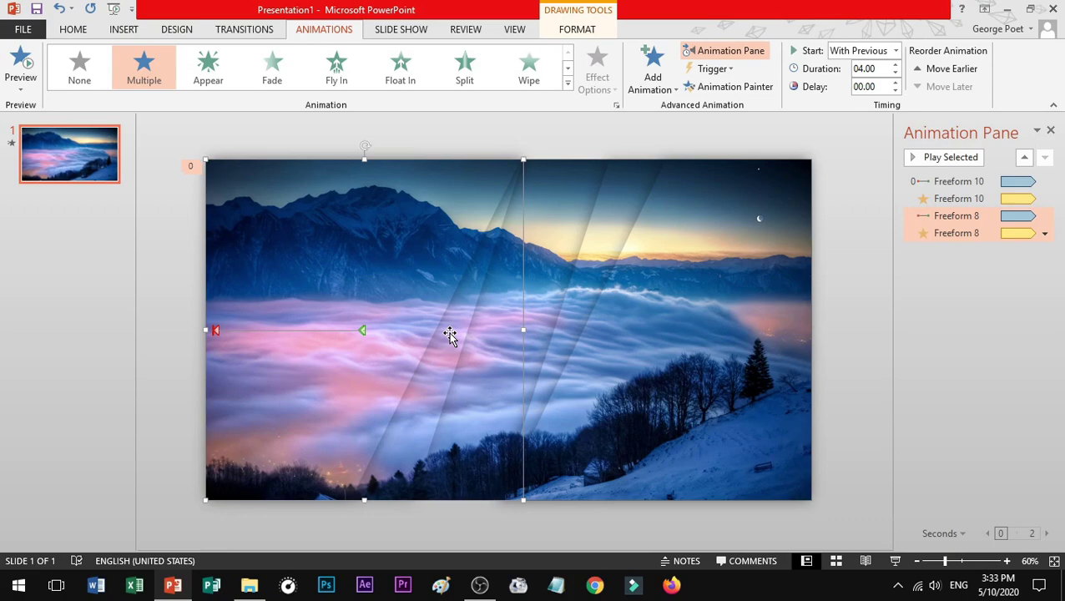
# - Drag the end point of Freeform 8's motion path left to the slide edge
pyautogui.press('Escape')
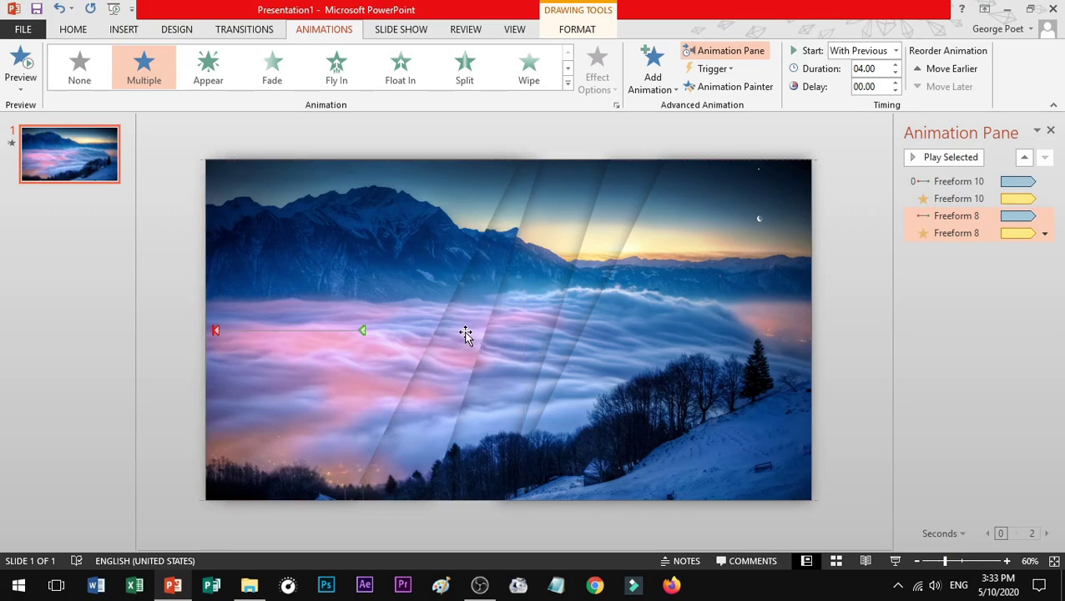
pyautogui.click(409, 360)
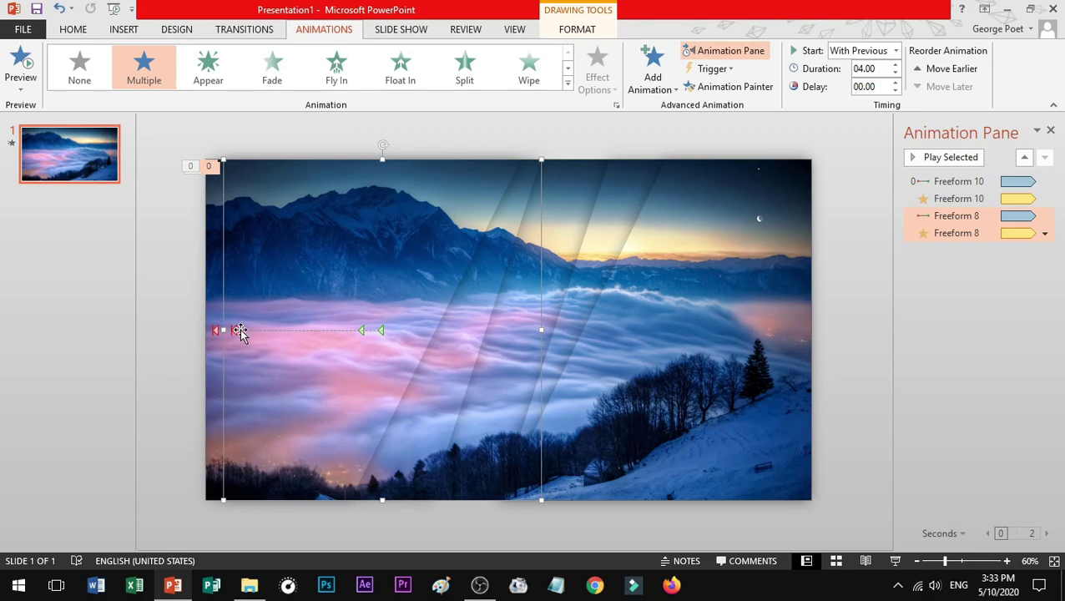
pyautogui.click(1007, 560)
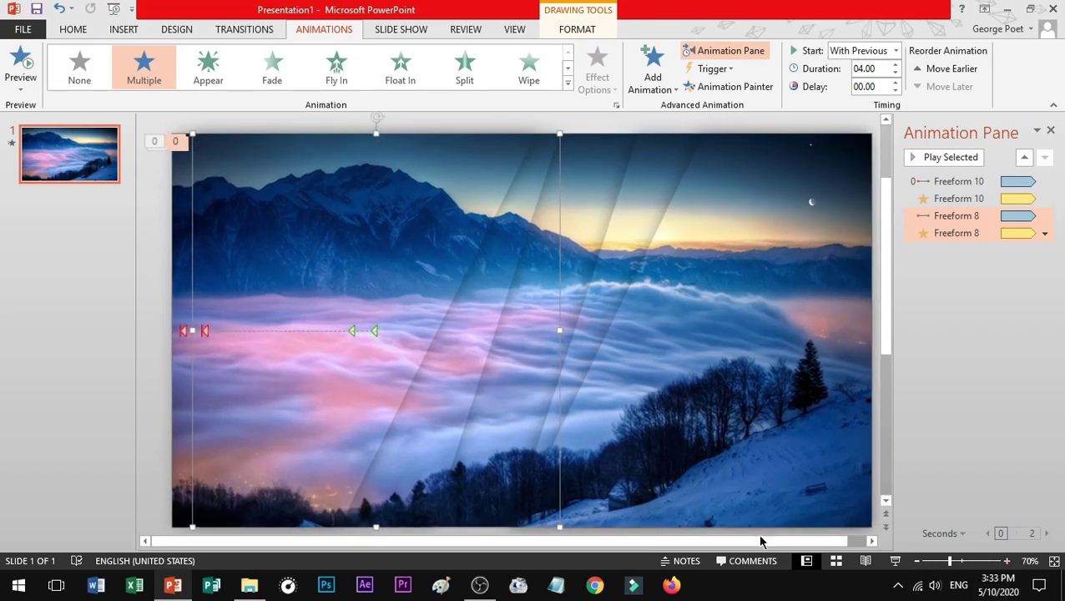
pyautogui.click(201, 330)
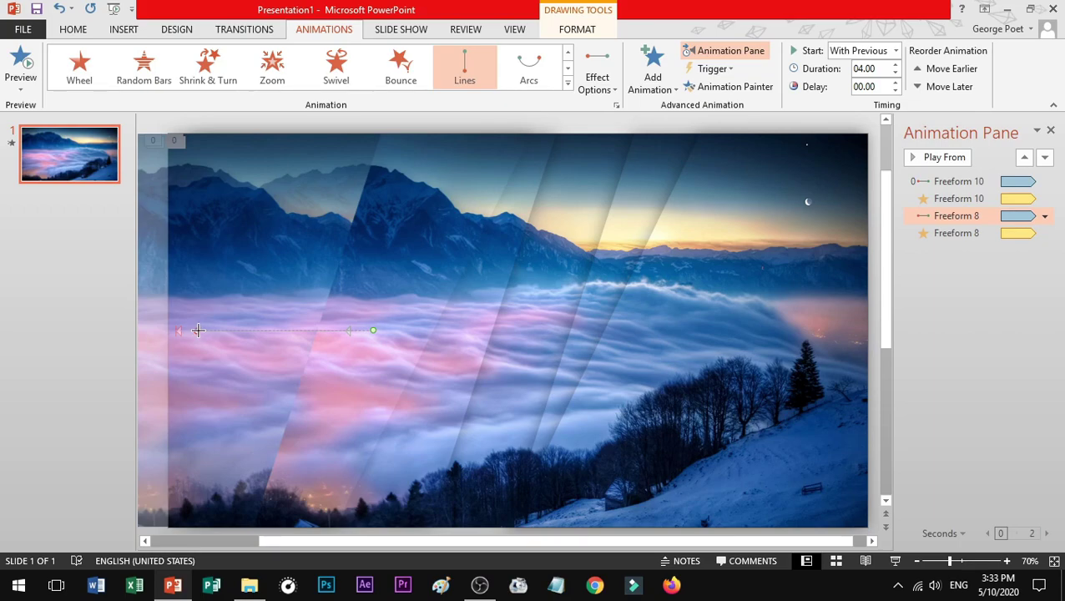
pyautogui.moveTo(180, 331); pyautogui.dragTo(174, 328)
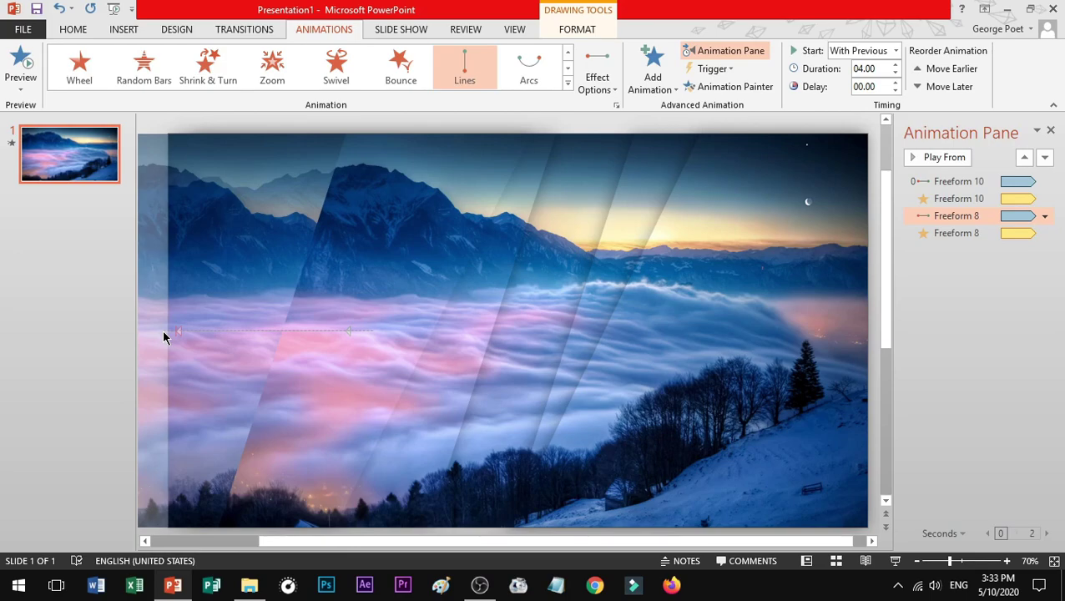
# - Zoom out to 60% and select the Freeform 8 band shape
pyautogui.click(916, 561)
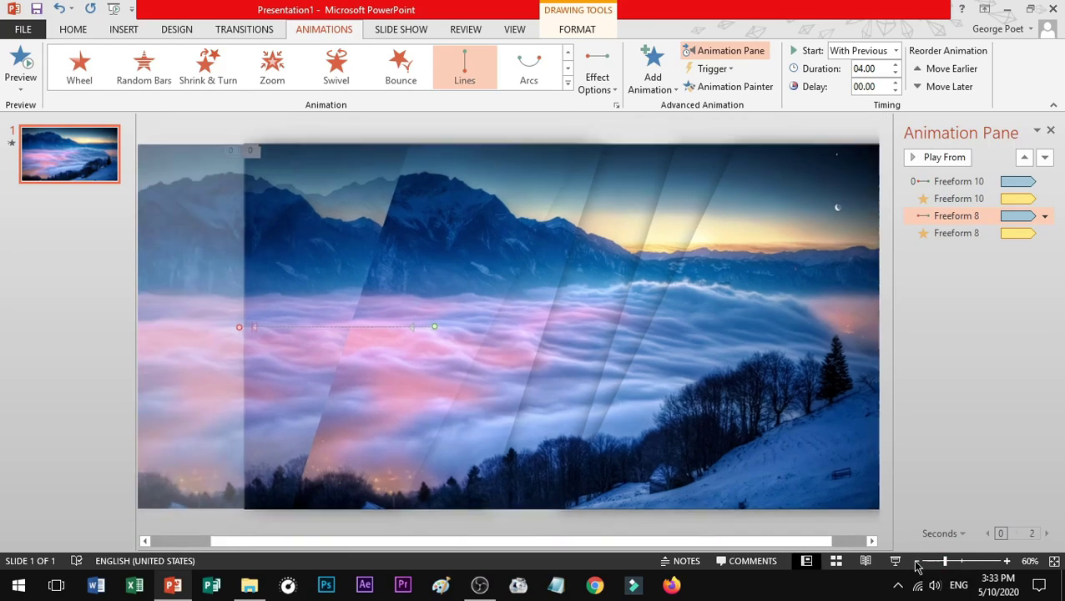
pyautogui.click(568, 514)
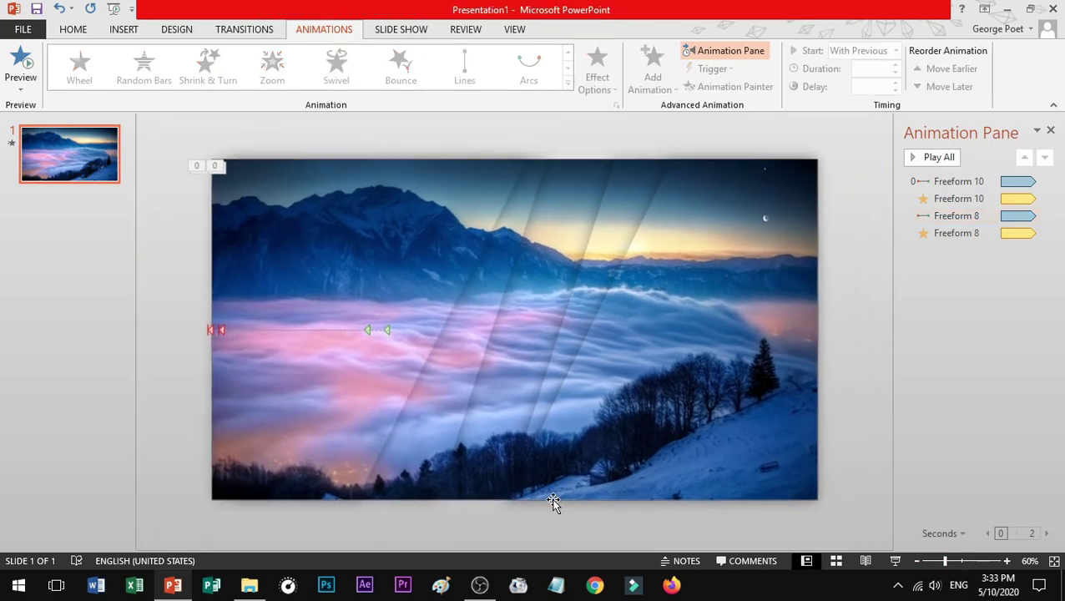
pyautogui.click(443, 346)
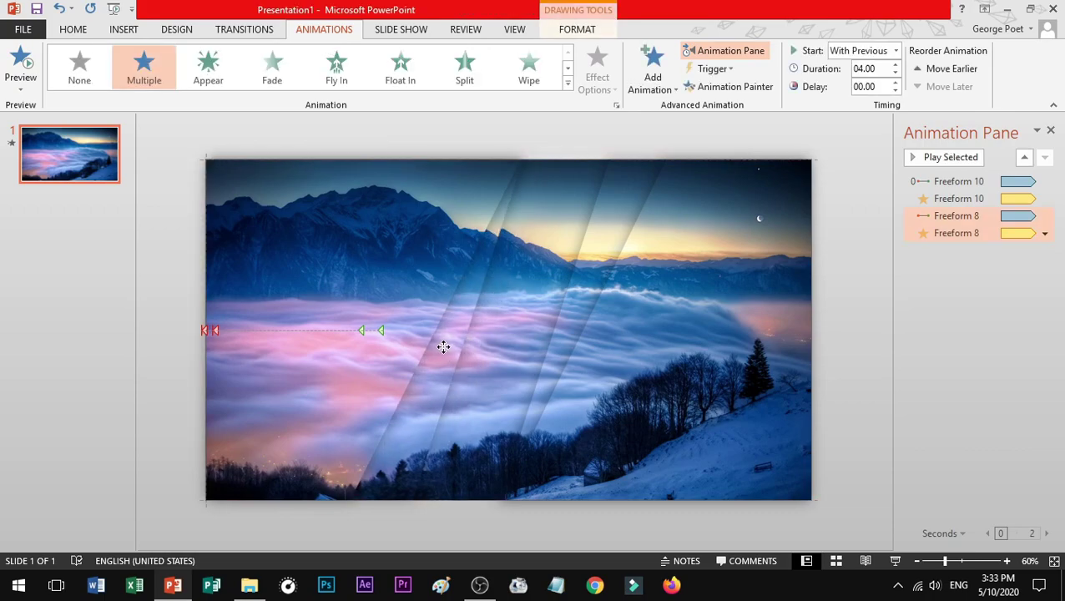
pyautogui.click(443, 346)
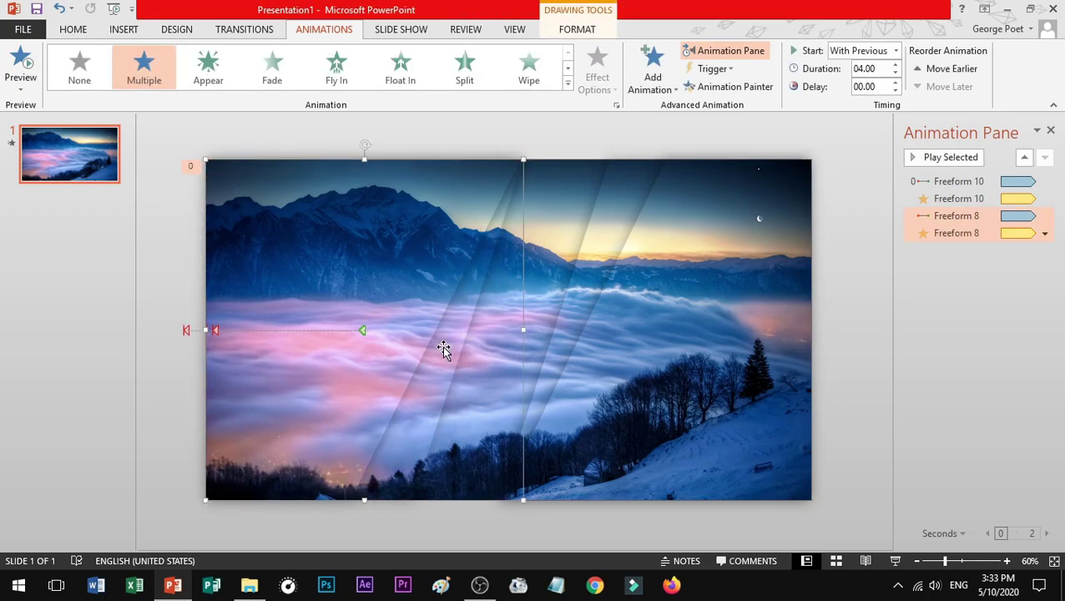
pyautogui.click(317, 368)
pyautogui.click(446, 345)
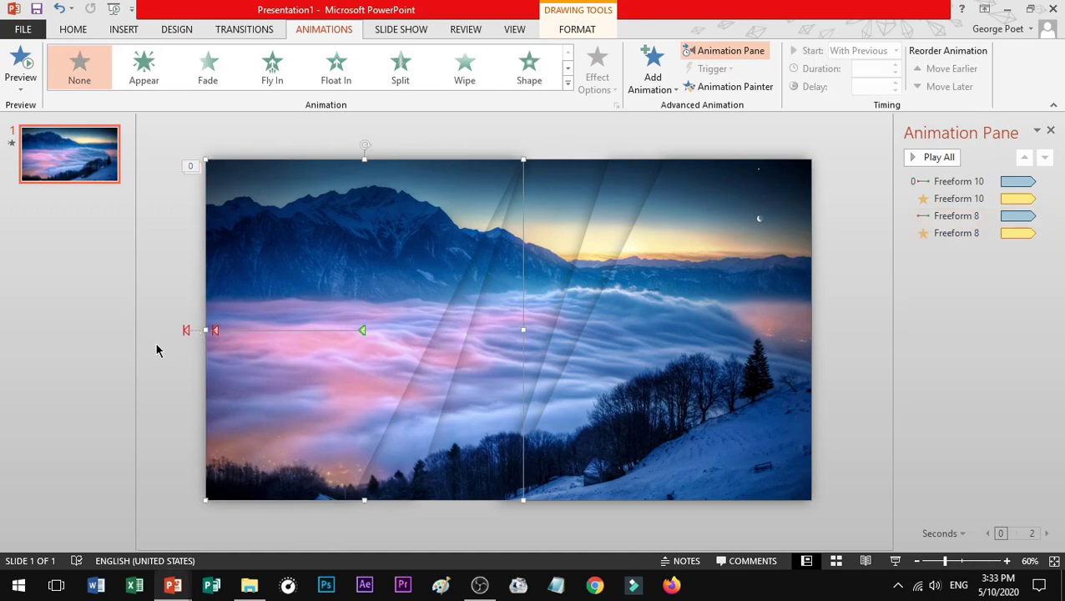
pyautogui.press('F5')
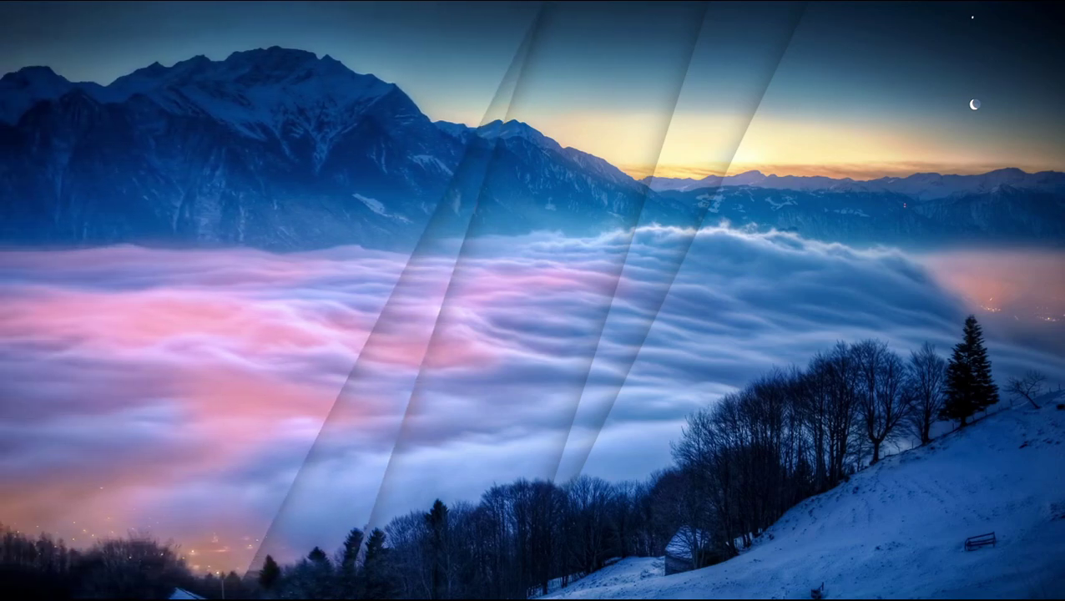
pyautogui.press('Escape')
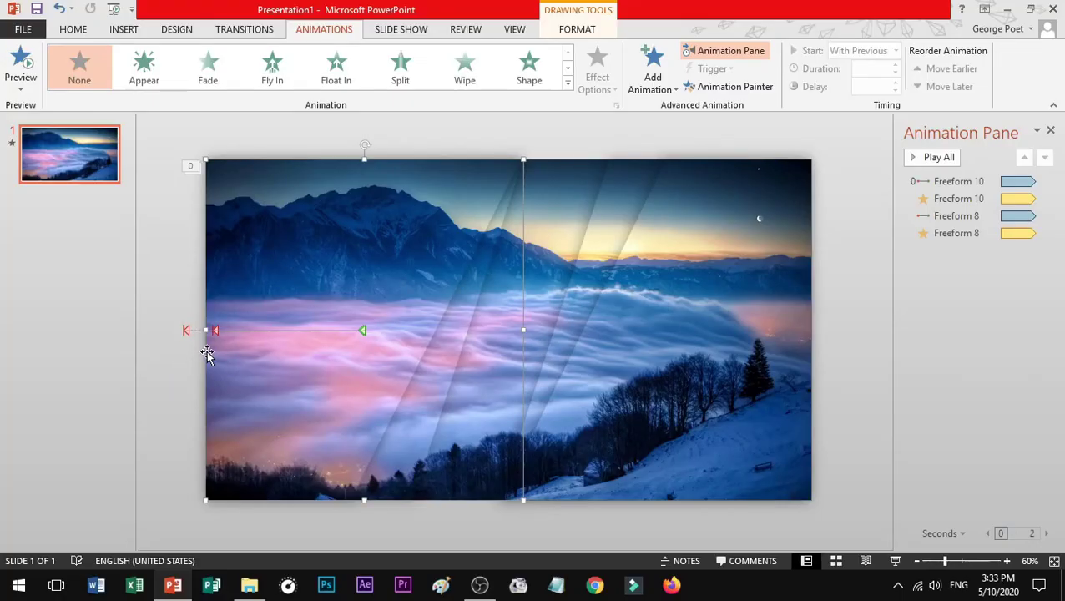
# - Paint Freeform 10's motion path and Grow/Shrink animations onto Freeform 12
pyautogui.click(459, 215)
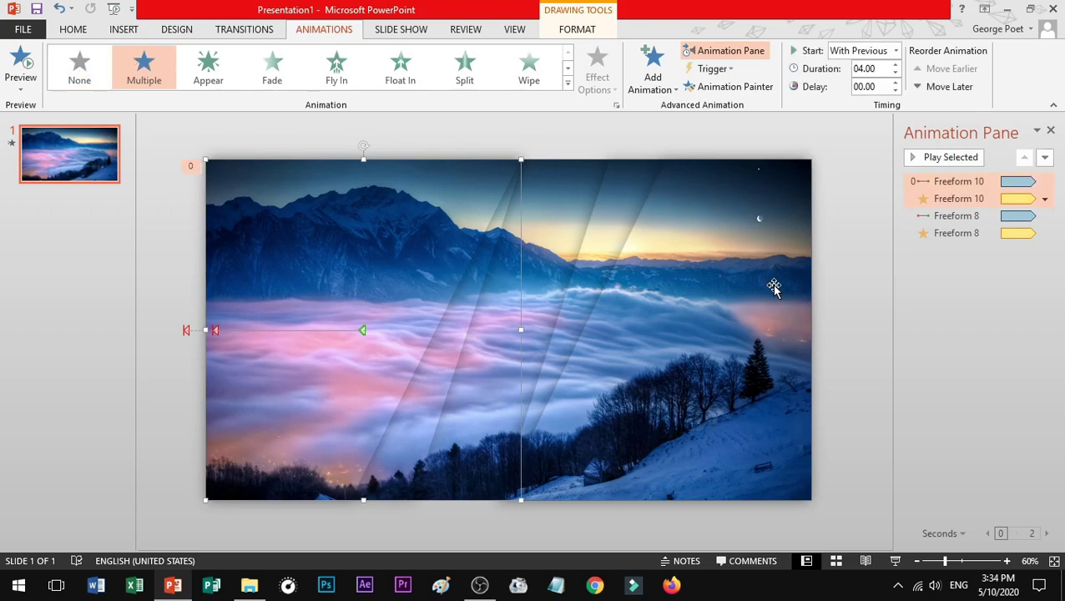
pyautogui.click(716, 88)
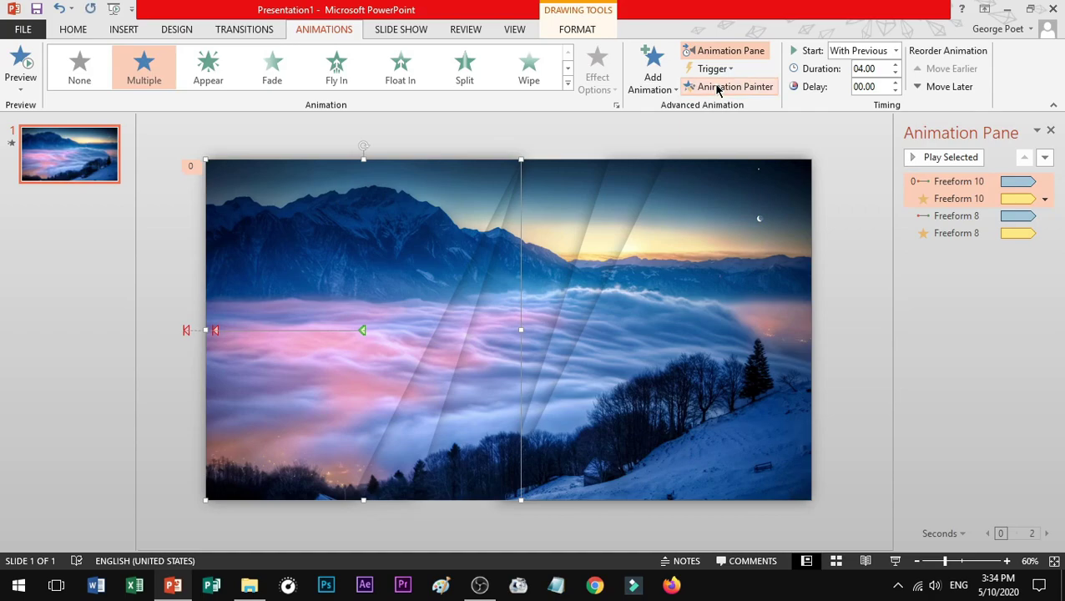
pyautogui.click(659, 275)
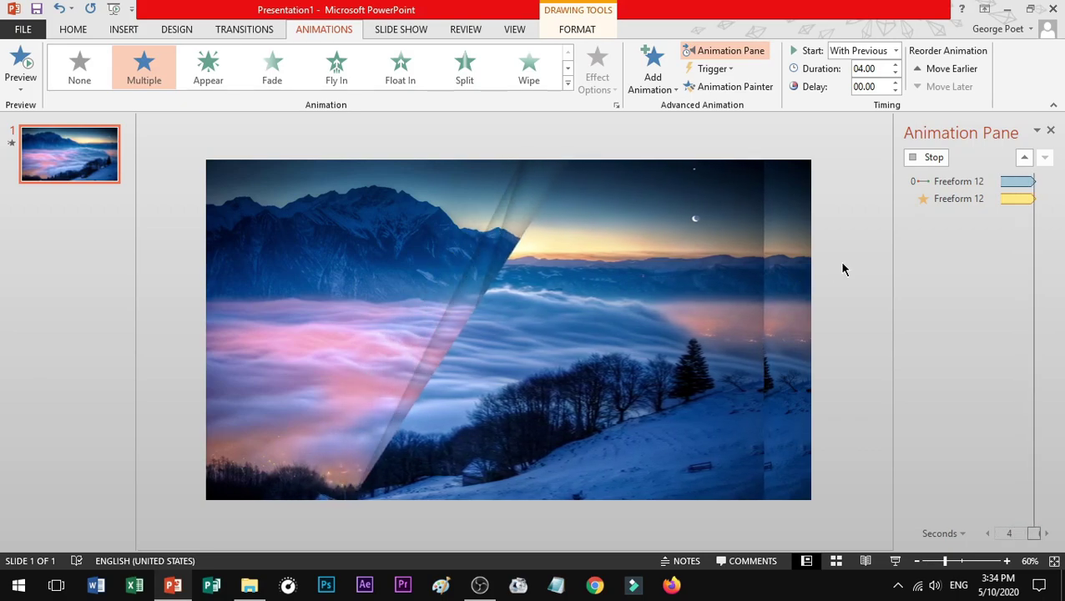
pyautogui.click(830, 203)
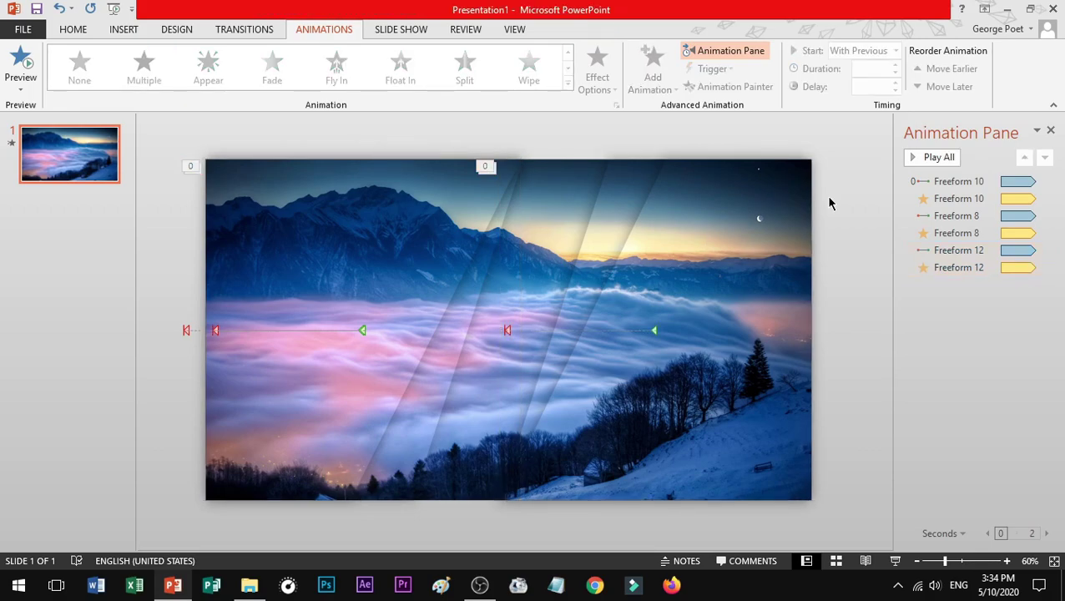
# - Make Freeform 12's motion path run Right with a 4-second duration
pyautogui.click(739, 233)
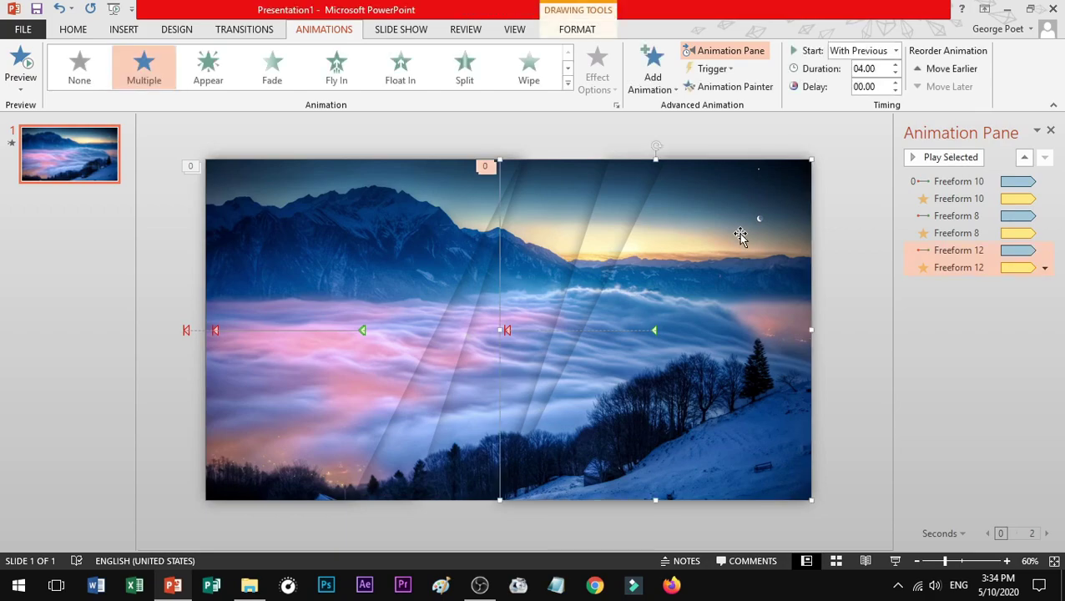
pyautogui.click(934, 261)
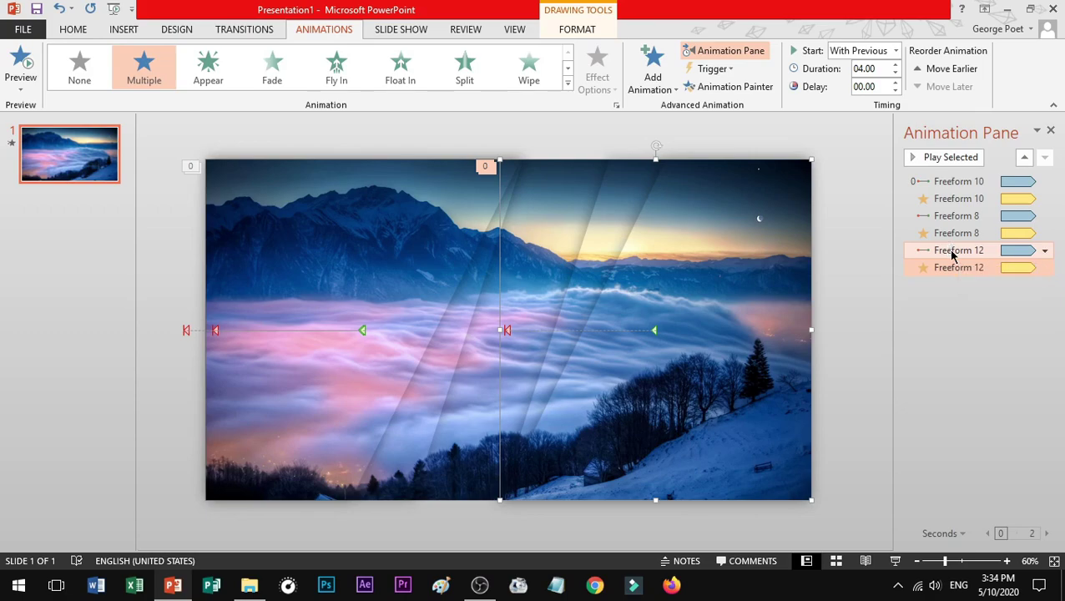
pyautogui.click(951, 252)
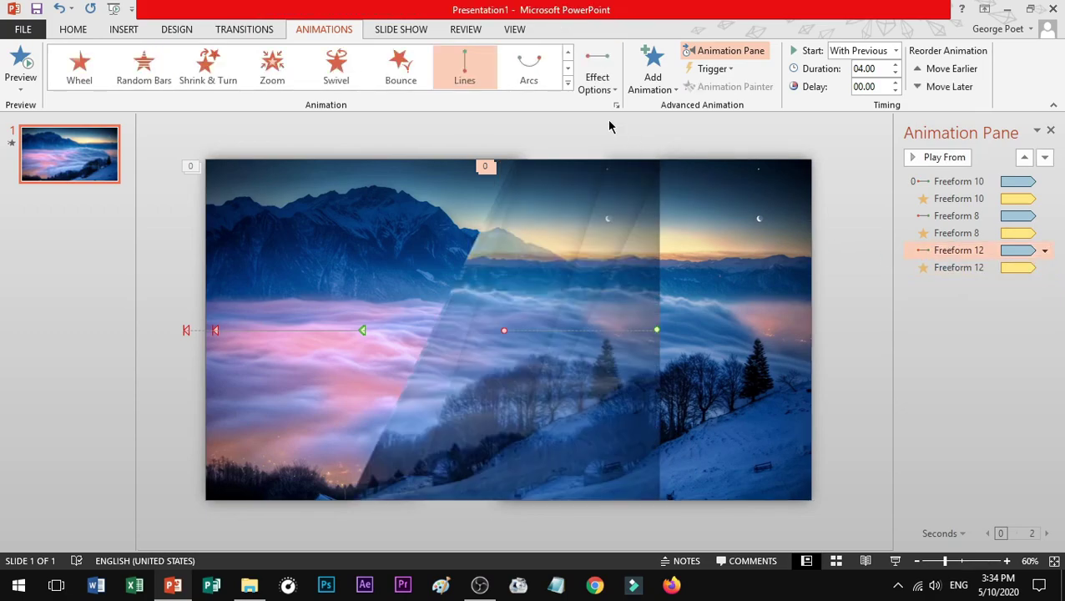
pyautogui.click(599, 84)
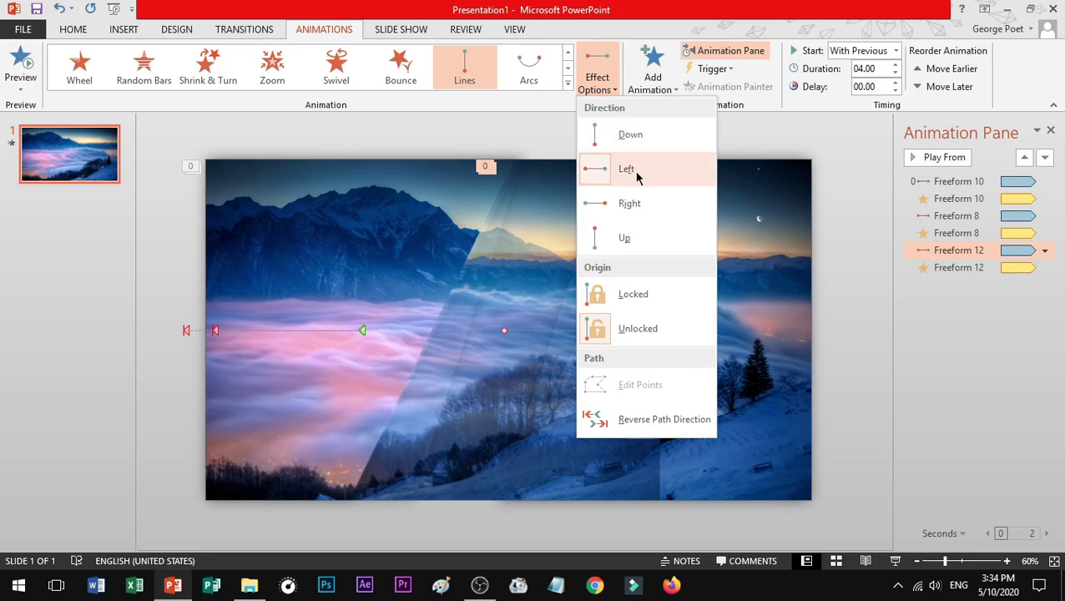
pyautogui.click(657, 205)
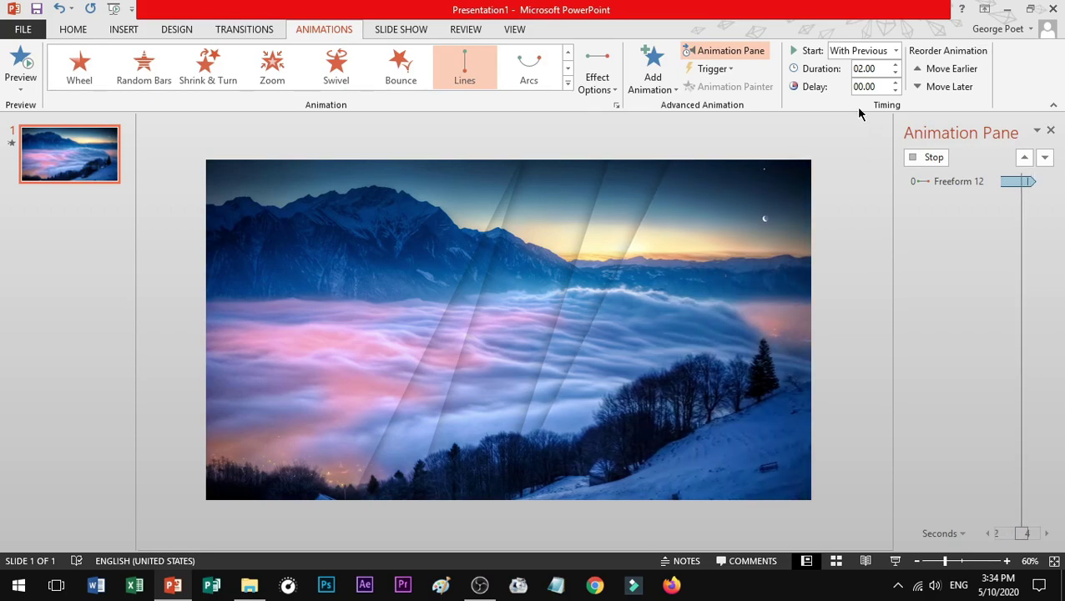
pyautogui.click(895, 65)
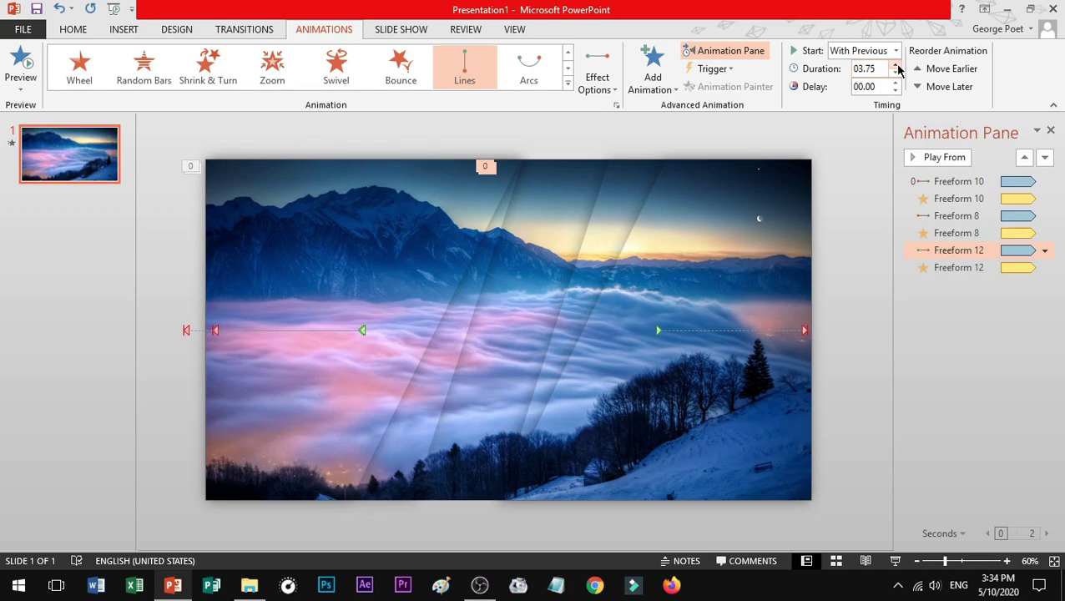
# - Give the path 1-second smooth start and end, repeating until the slide ends
pyautogui.click(1044, 250)
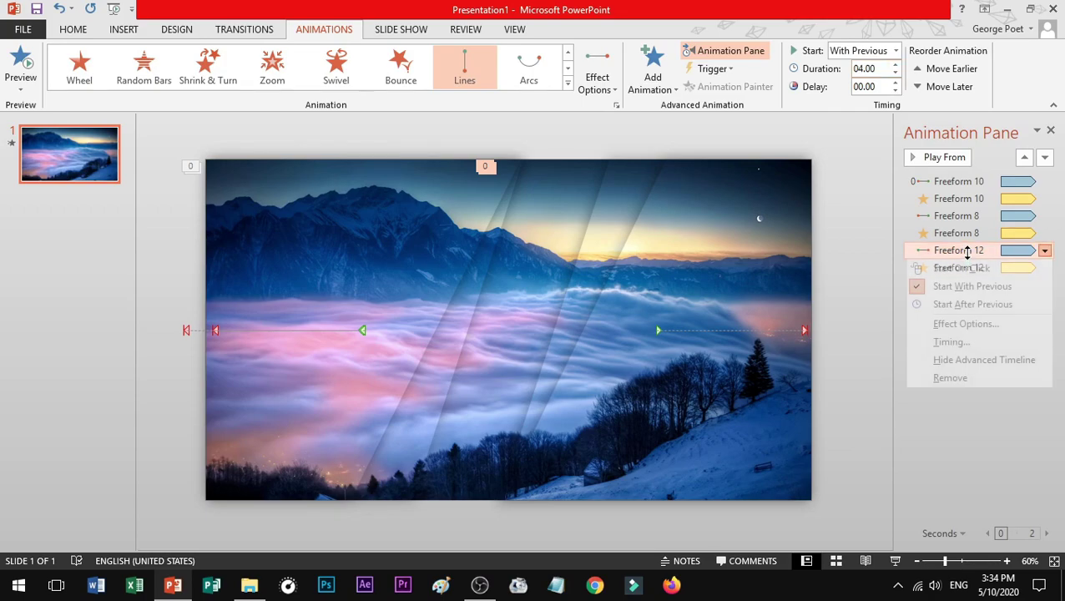
pyautogui.click(959, 332)
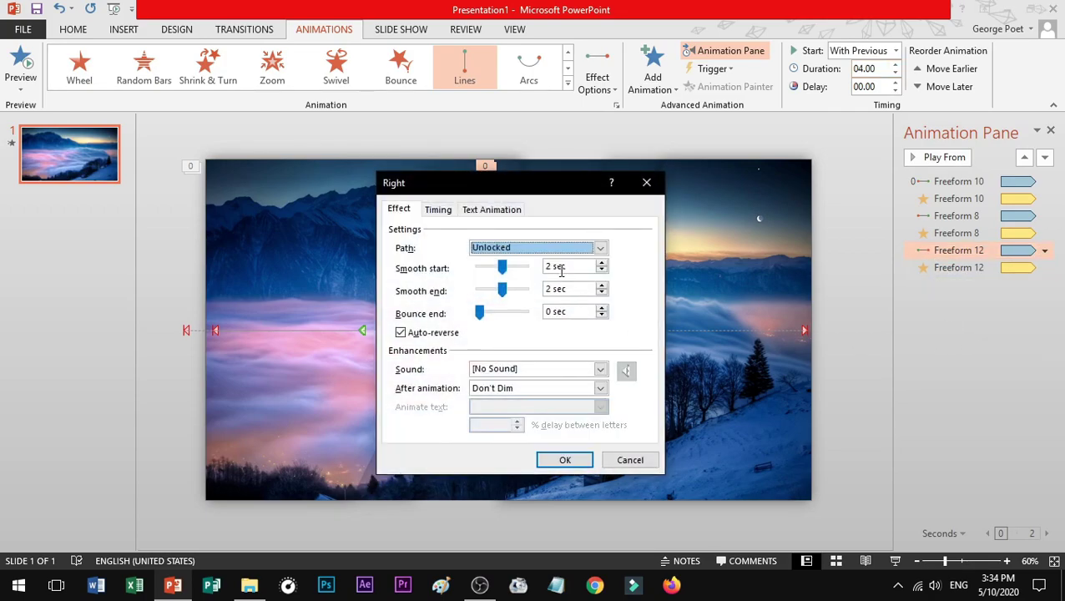
pyautogui.moveTo(574, 265); pyautogui.dragTo(511, 292)
pyautogui.write('11')
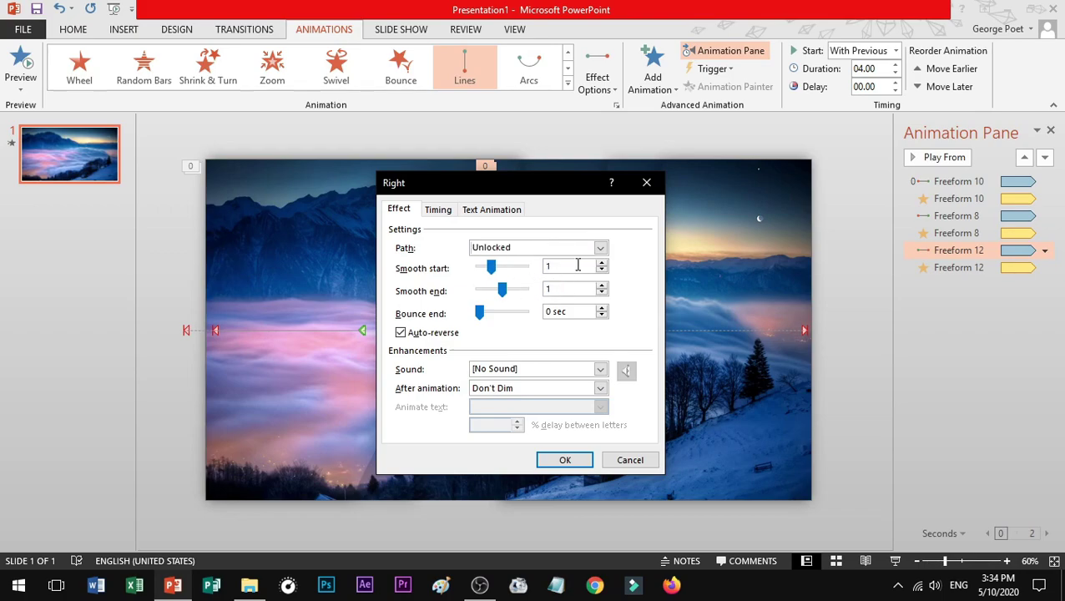
pyautogui.click(439, 210)
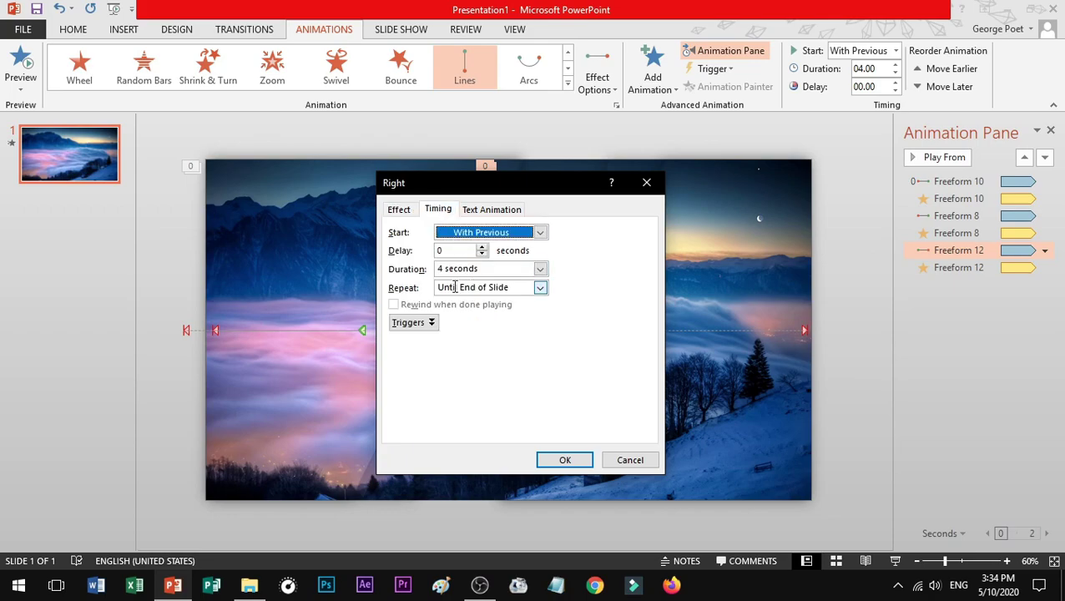
pyautogui.click(571, 459)
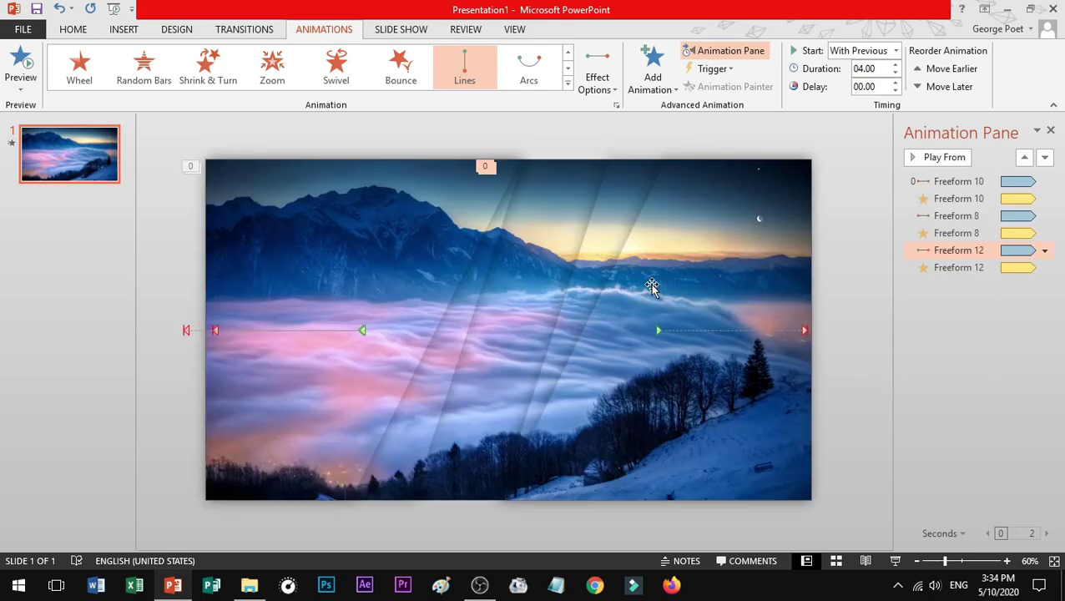
pyautogui.click(622, 171)
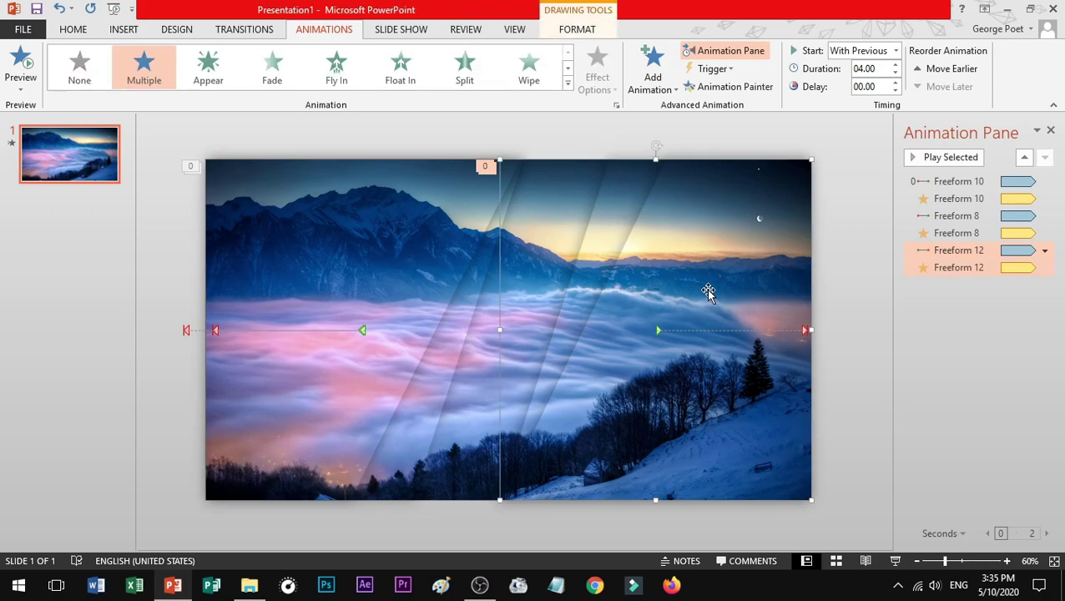
# - Paint Freeform 12's looping animations onto Freeform 14 and nudge it slightly left
pyautogui.click(719, 87)
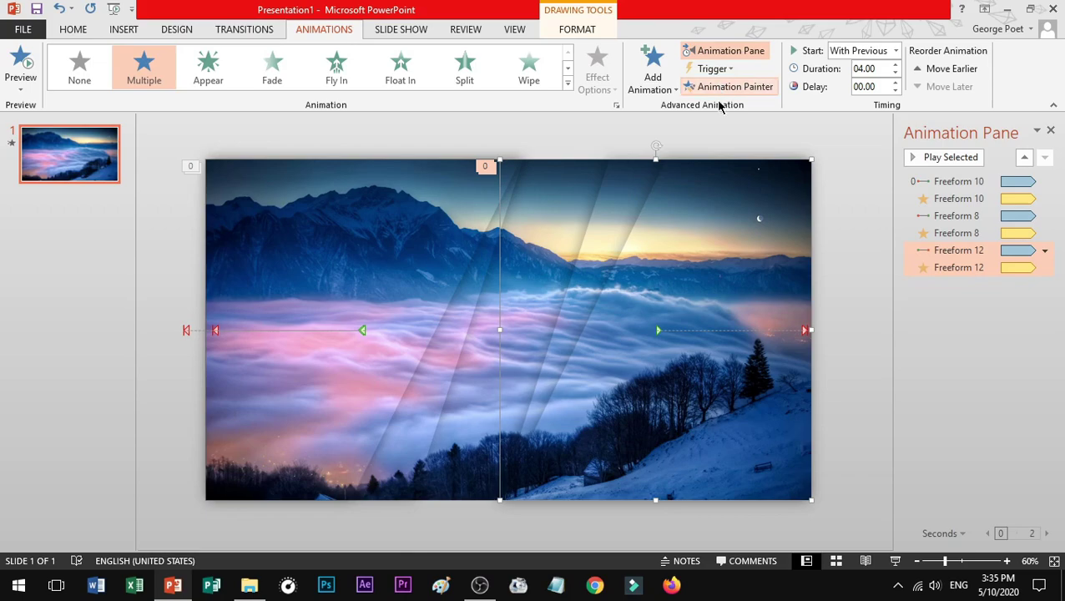
pyautogui.click(613, 199)
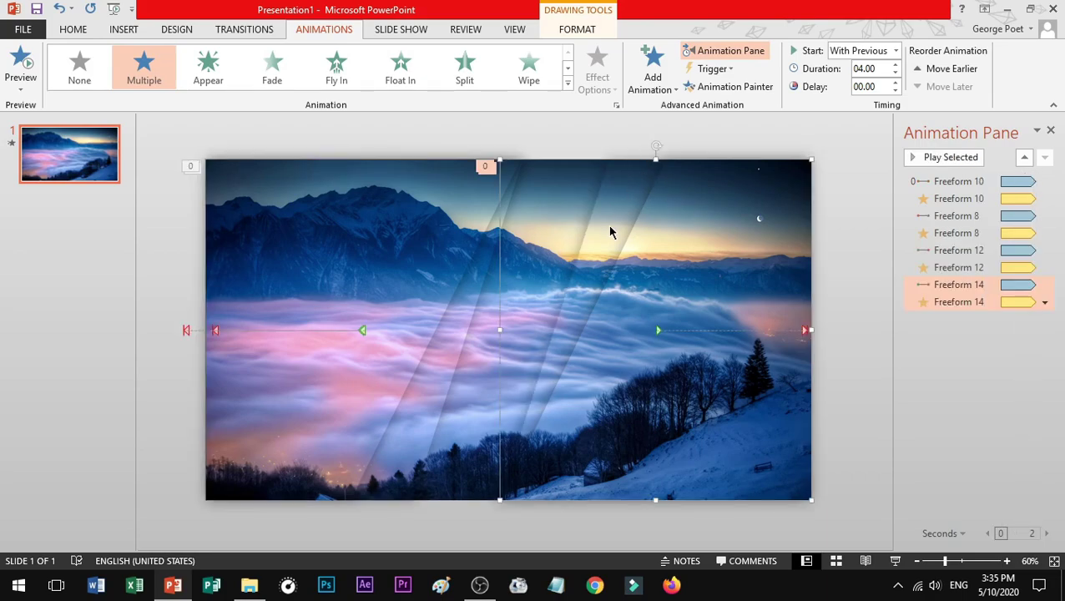
pyautogui.press('Left')
pyautogui.click(602, 221)
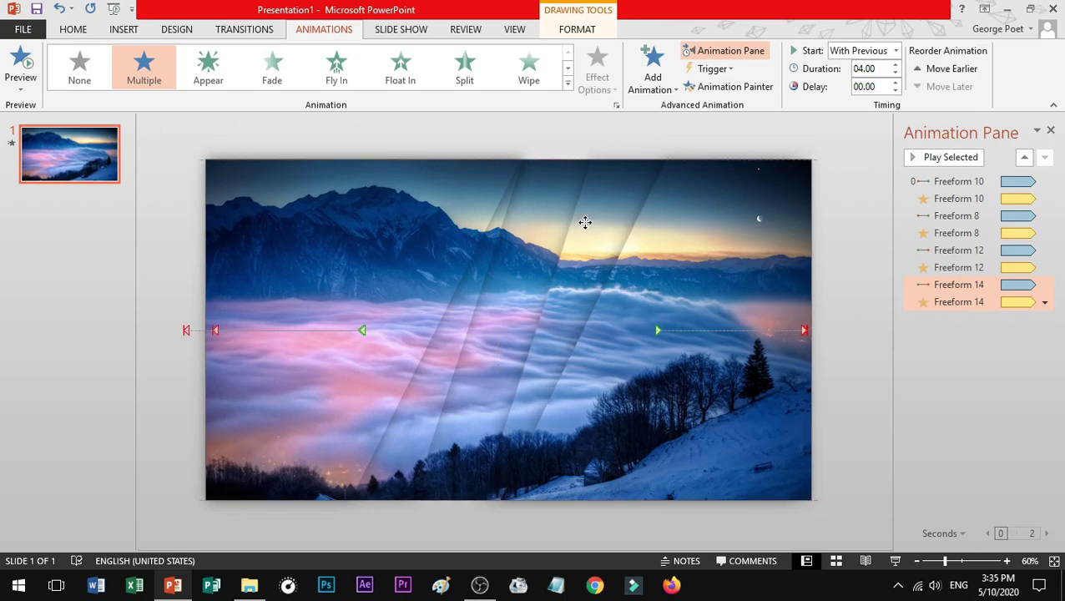
pyautogui.click(583, 224)
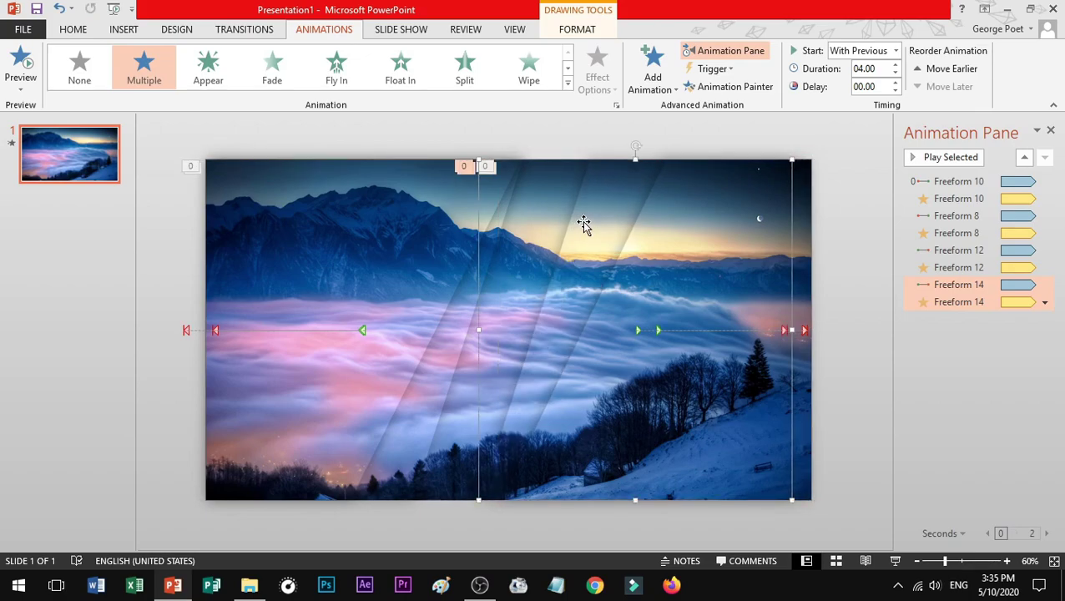
pyautogui.press('Escape')
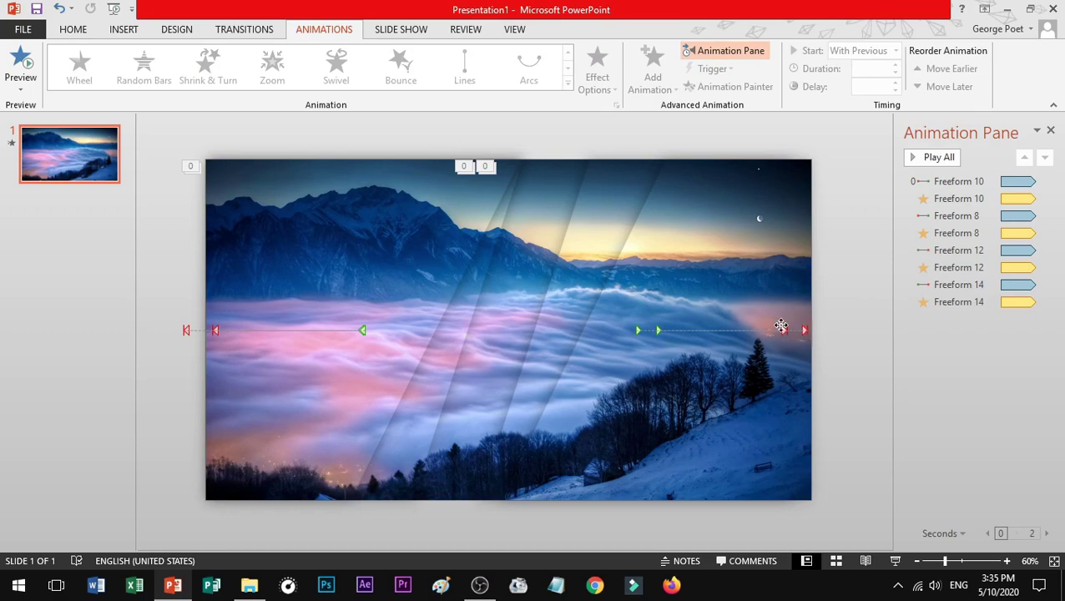
# - Nudge Freeform 12 left and shift Freeform 14, the rightmost band, slightly right
pyautogui.click(780, 326)
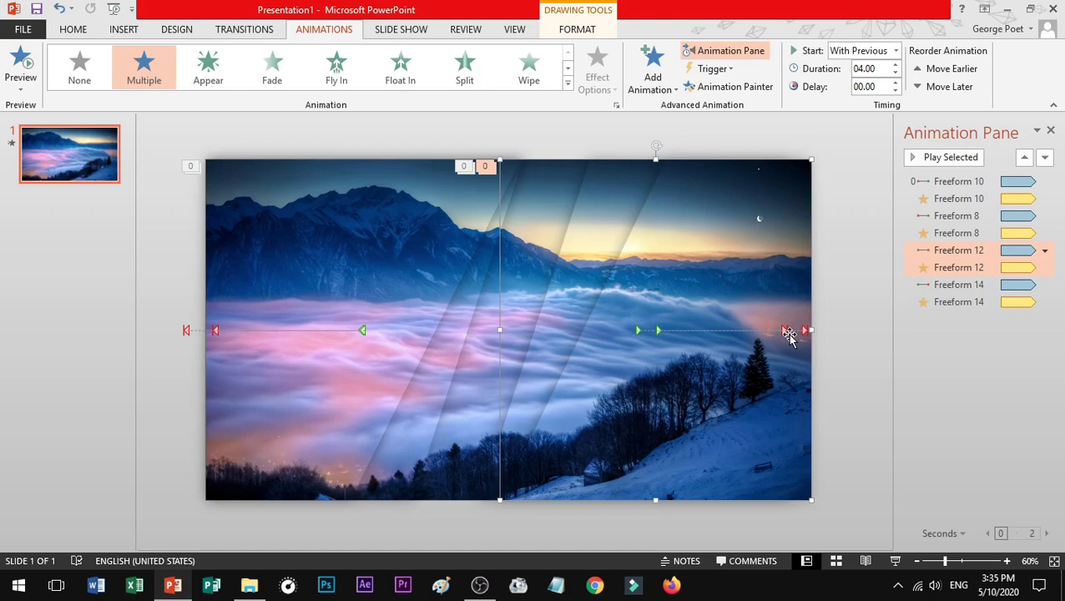
pyautogui.press('Left')
pyautogui.press('Left')
pyautogui.press('Left')
pyautogui.click(783, 372)
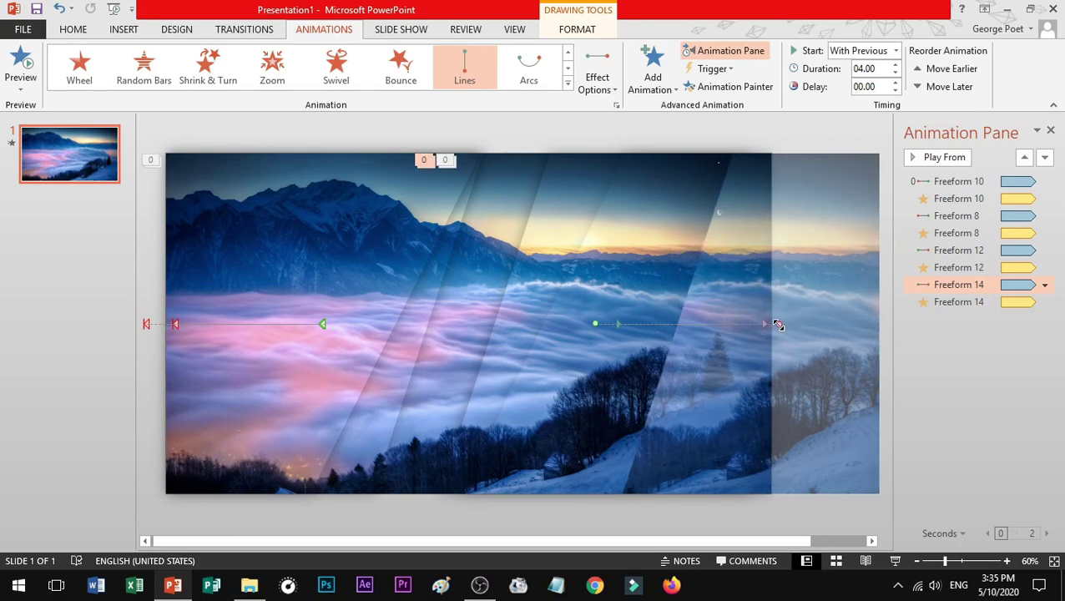
pyautogui.click(717, 508)
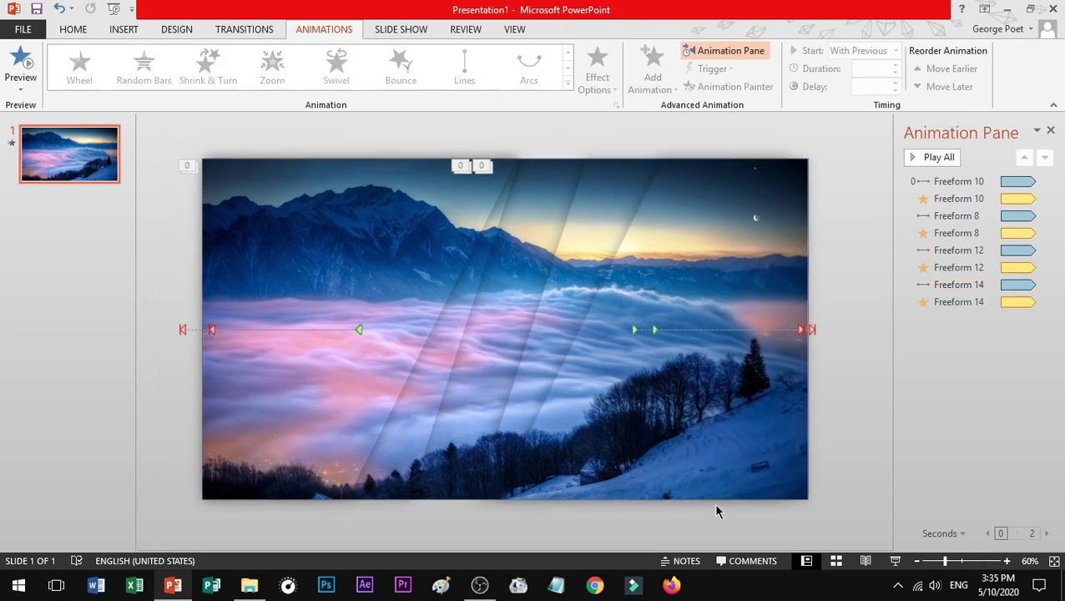
pyautogui.click(583, 280)
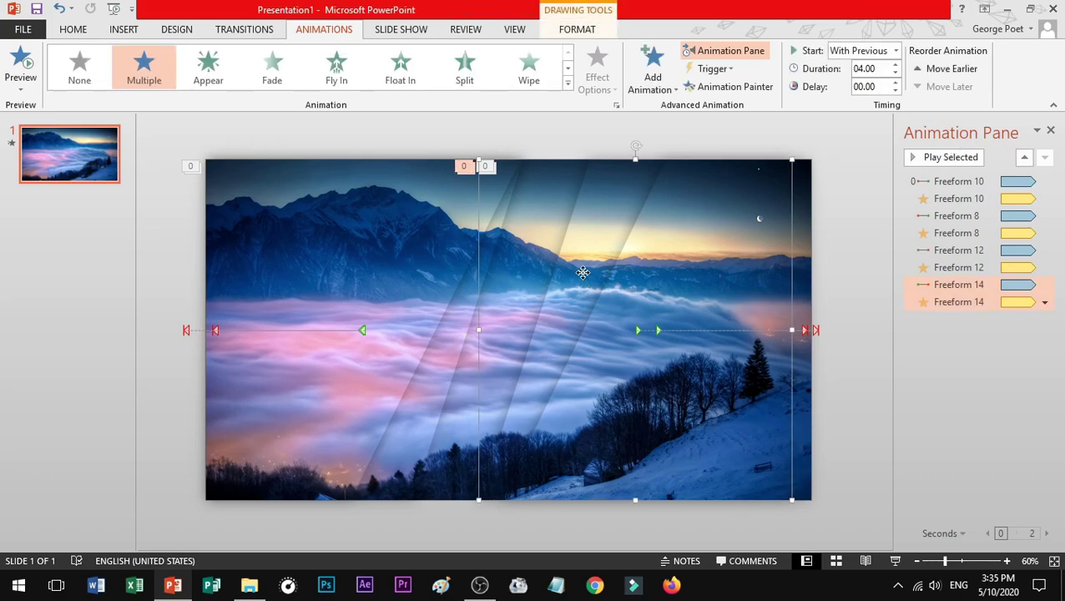
pyautogui.moveTo(589, 273); pyautogui.dragTo(596, 271)
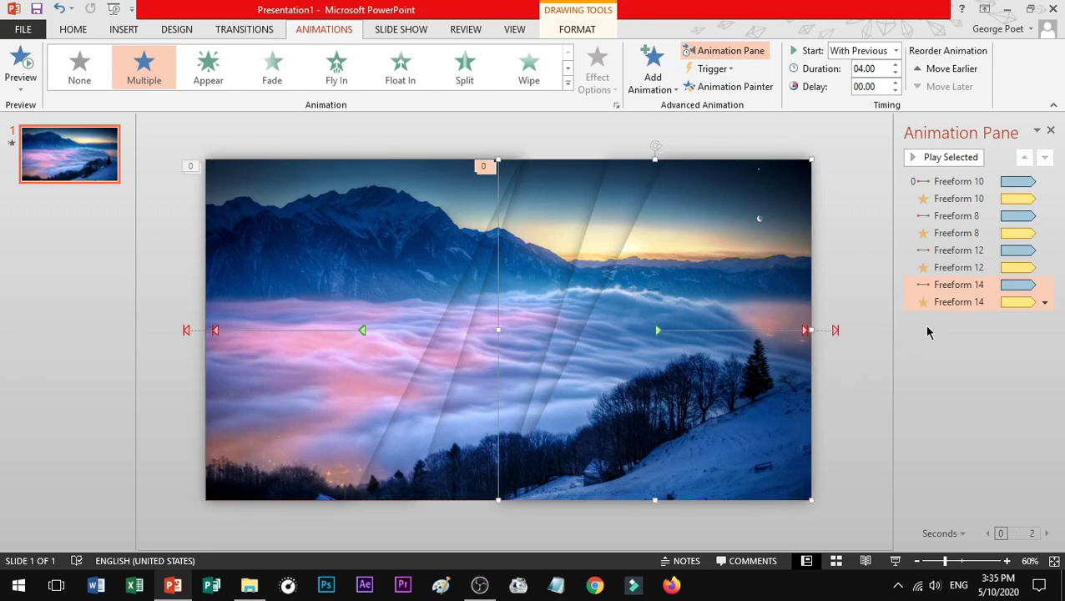
pyautogui.press('Escape')
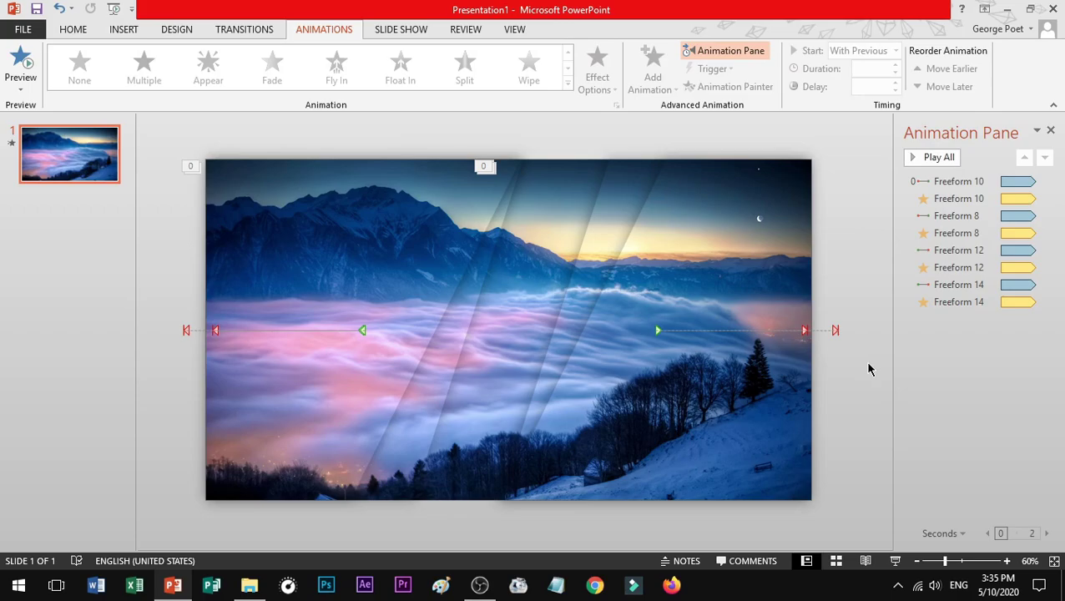
pyautogui.press('F5')
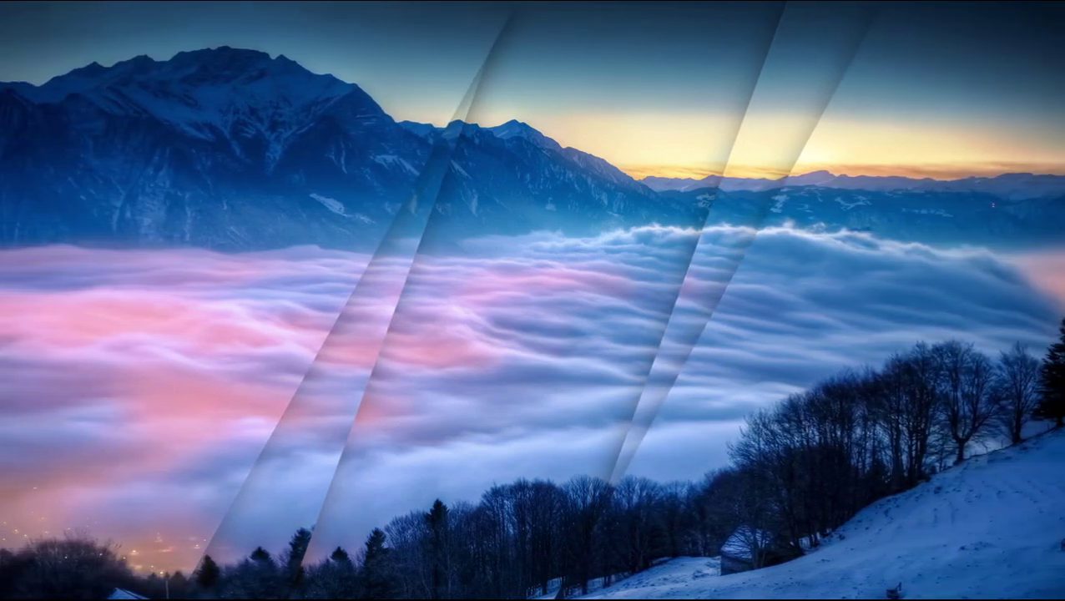
pyautogui.press('Escape')
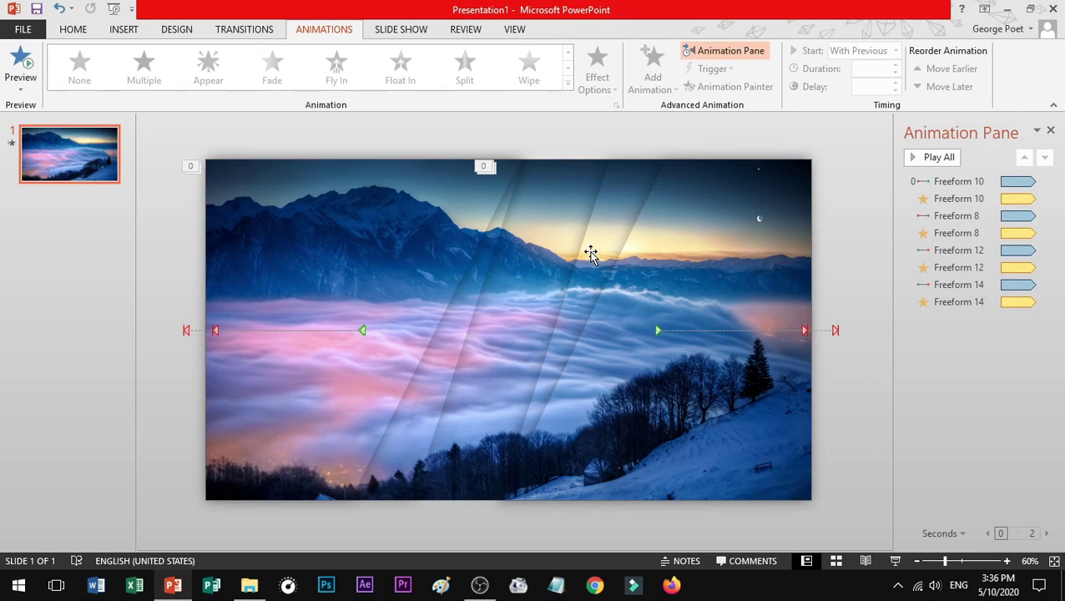
# - Add a Grow/Shrink emphasis to the background picture, starting With Previous
pyautogui.click(540, 218)
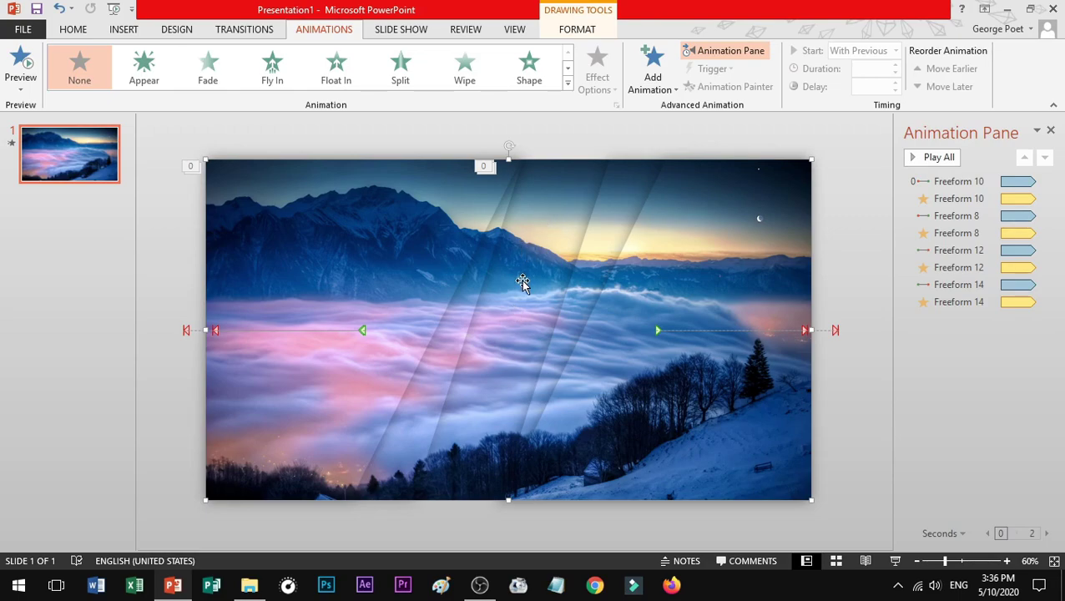
pyautogui.click(667, 97)
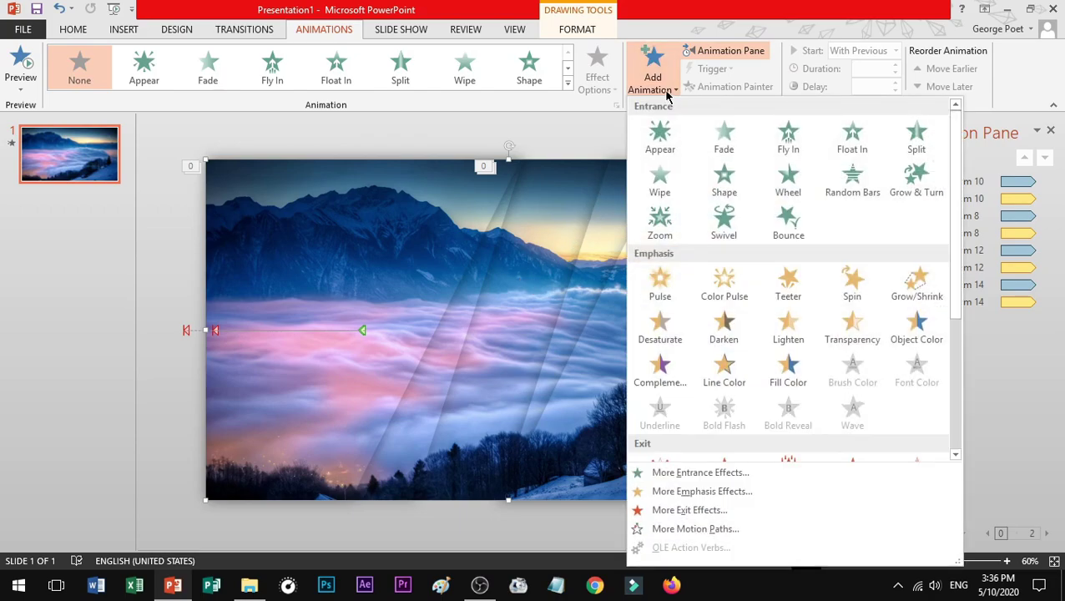
pyautogui.click(914, 282)
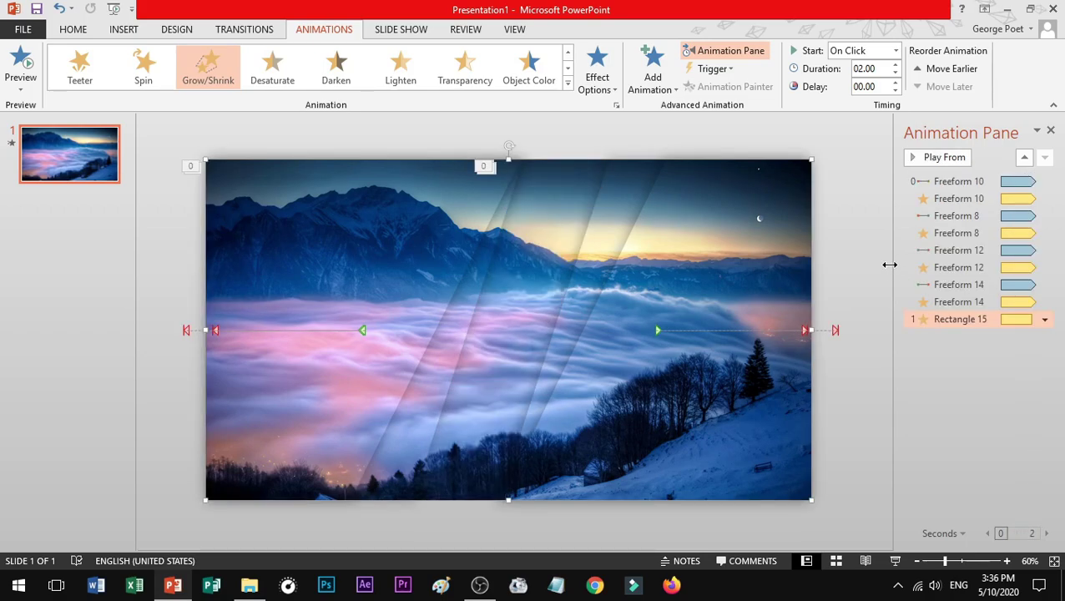
pyautogui.click(886, 261)
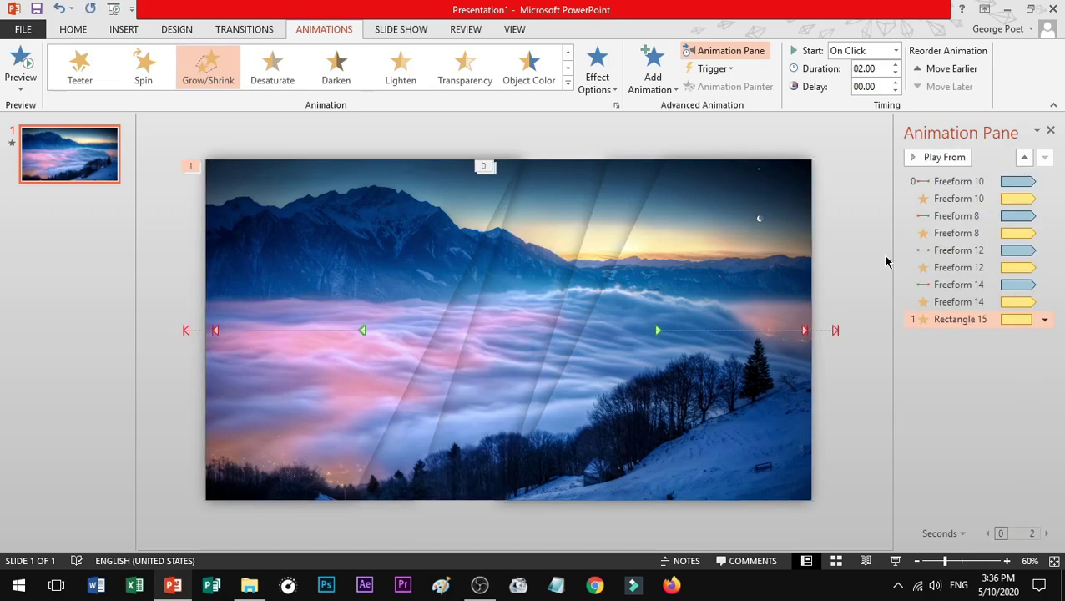
pyautogui.click(897, 51)
pyautogui.click(890, 84)
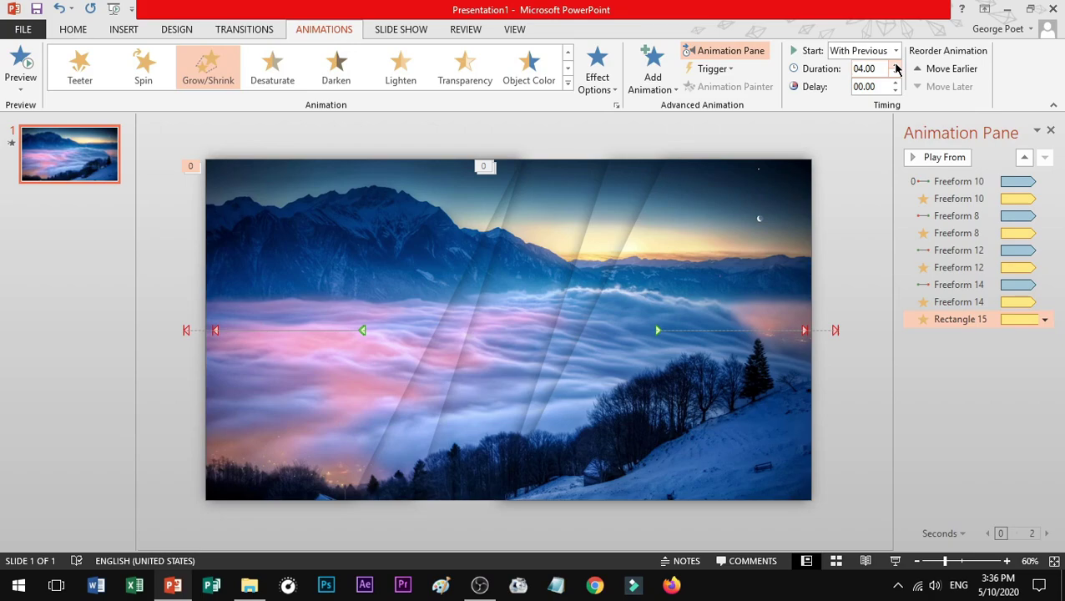
pyautogui.click(595, 79)
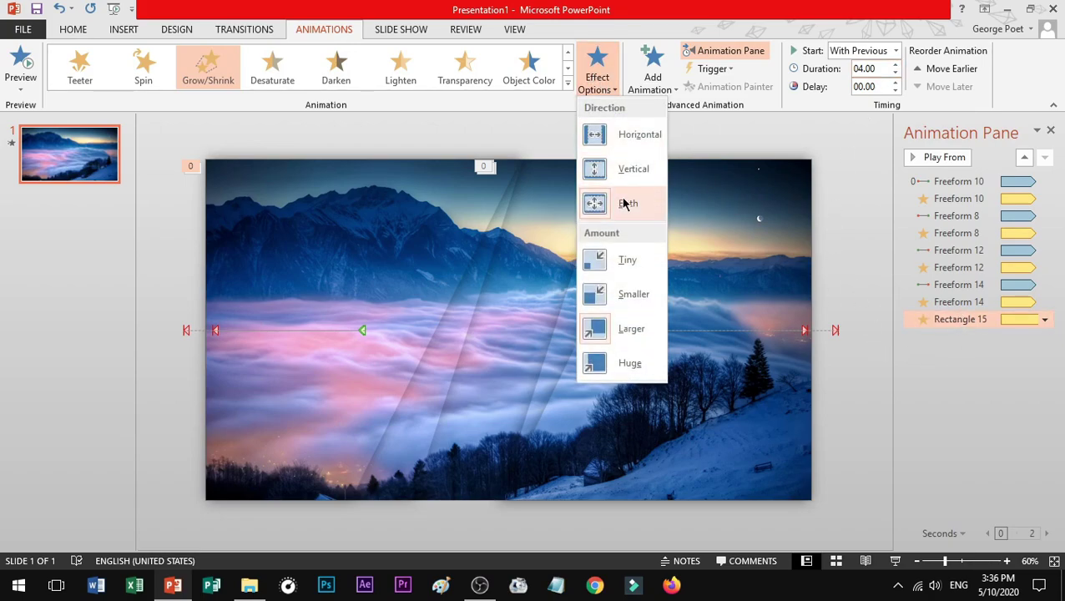
pyautogui.click(932, 355)
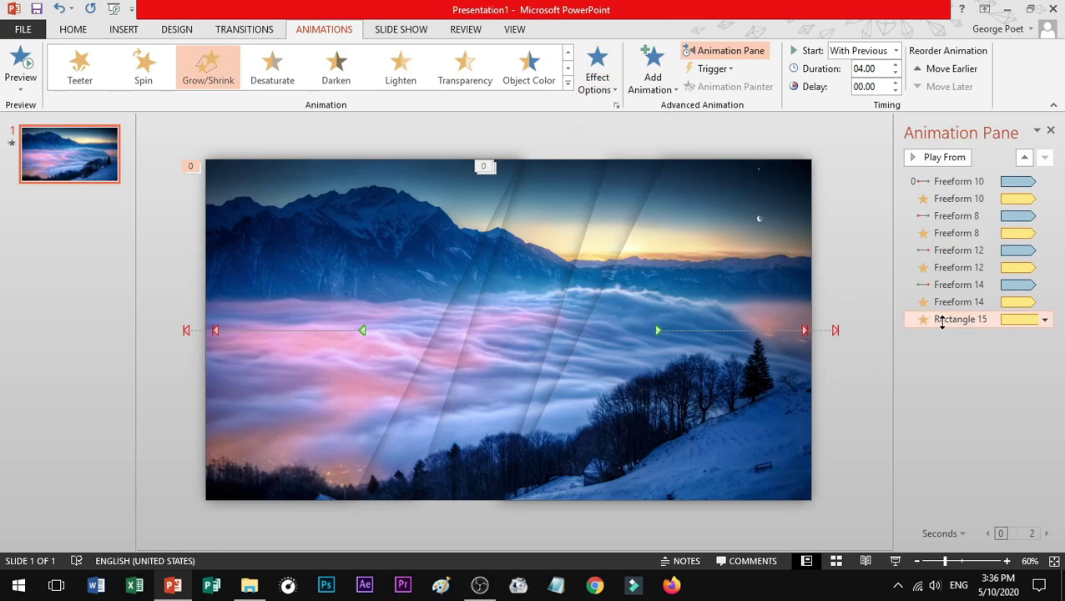
# - Set the picture's Grow/Shrink size to 120% with 1-second smooth start and end
pyautogui.click(1044, 319)
pyautogui.click(965, 392)
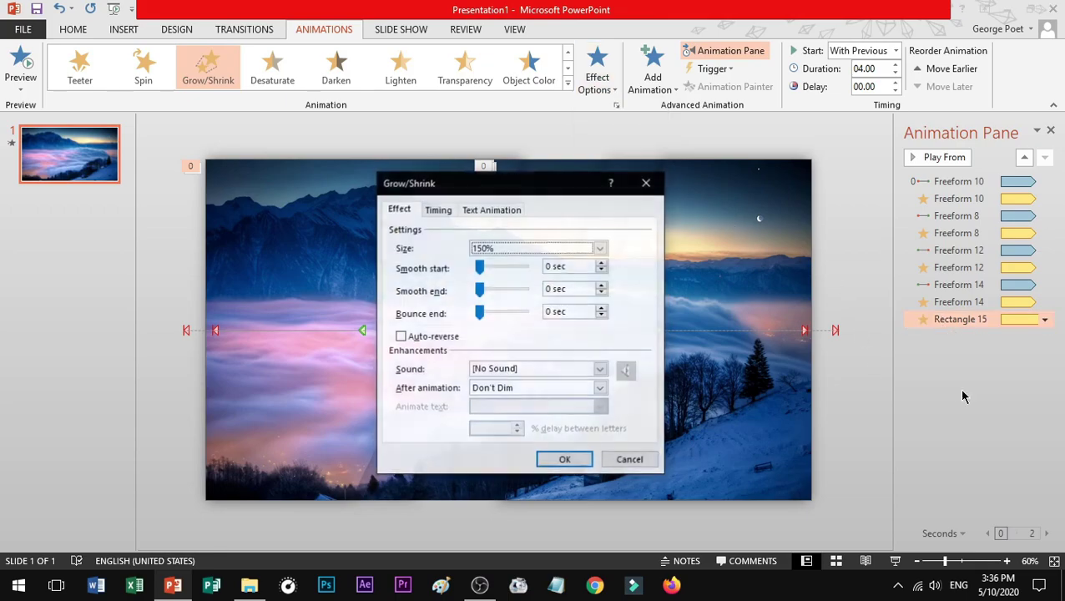
pyautogui.click(601, 248)
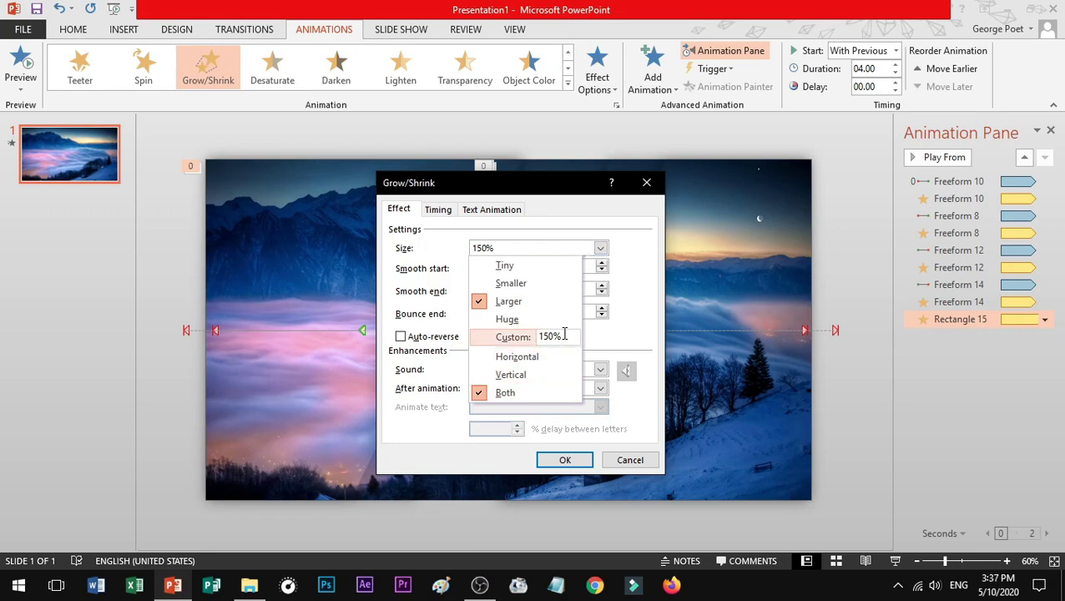
pyautogui.click(481, 341)
pyautogui.write('12')
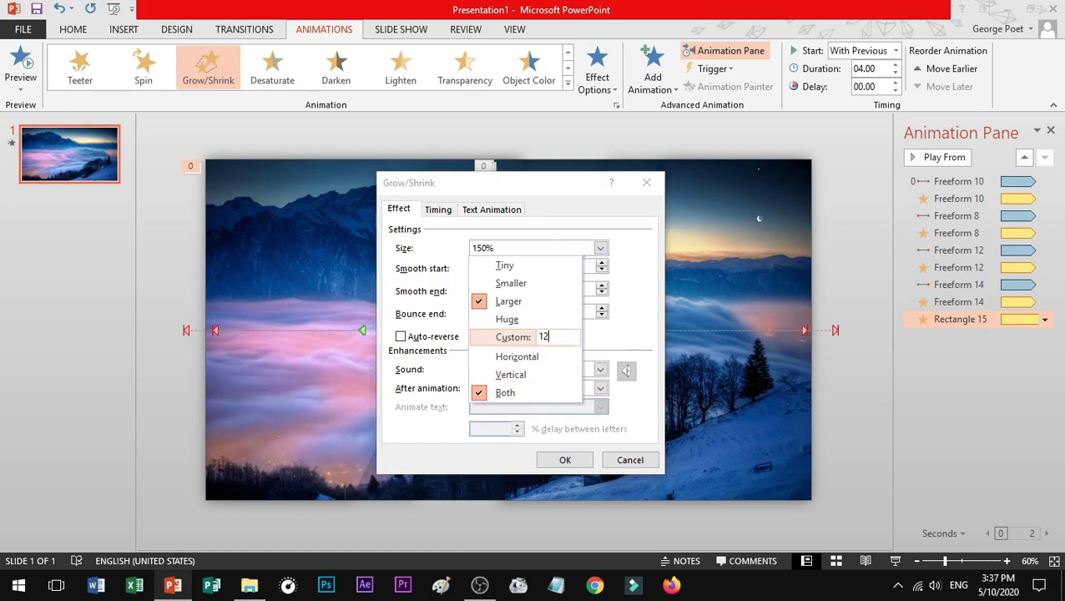
pyautogui.write('0')
pyautogui.press('Return')
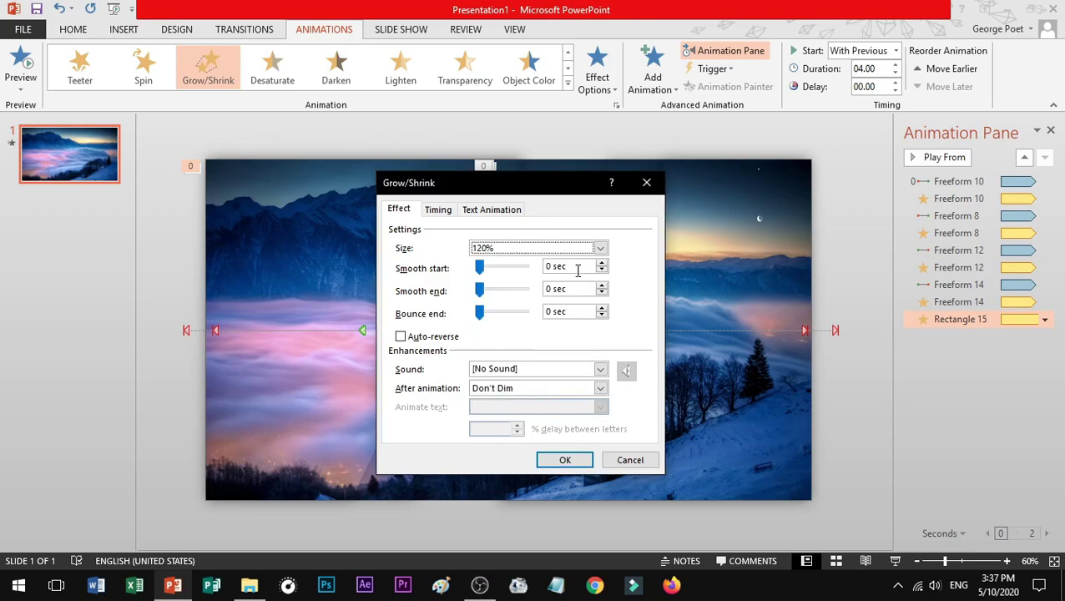
pyautogui.doubleClick(576, 266)
pyautogui.write('1')
pyautogui.doubleClick(588, 288)
pyautogui.write('1')
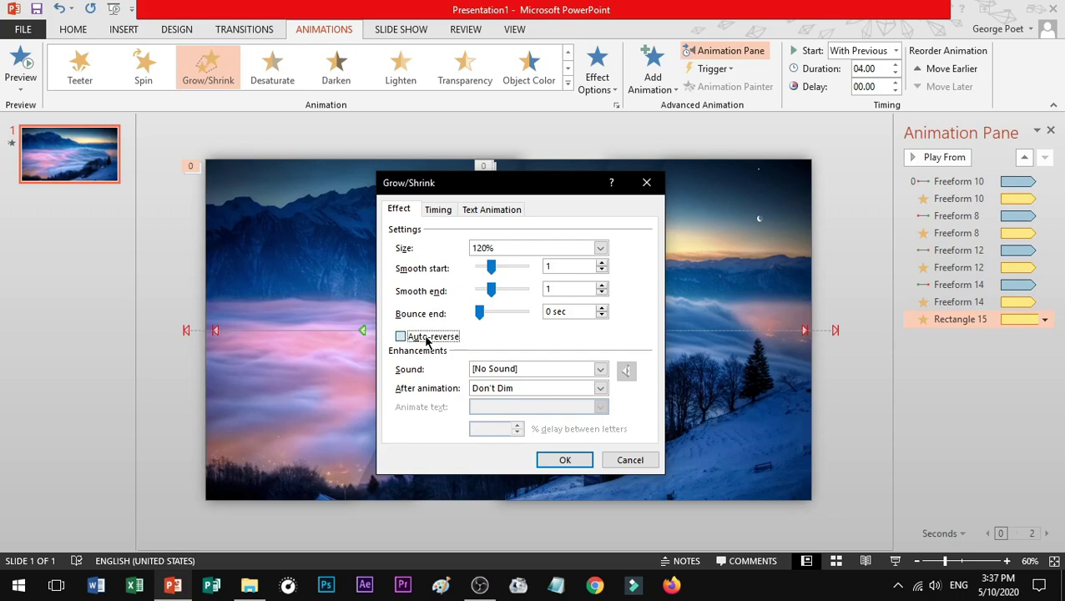
# - Make the picture's Grow/Shrink repeat Until End of Slide and confirm
pyautogui.click(442, 210)
pyautogui.click(506, 288)
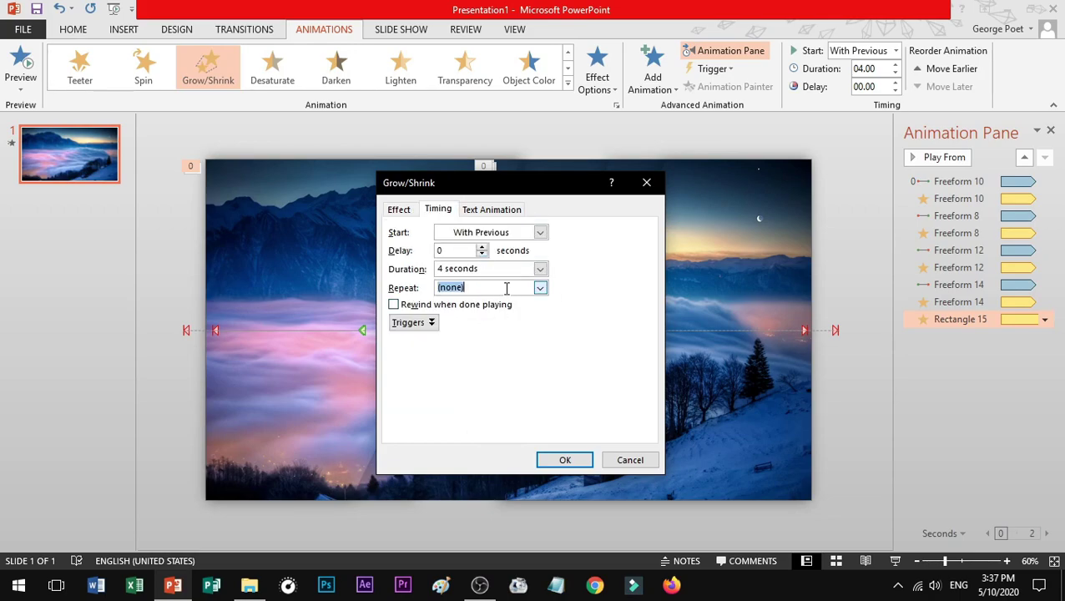
pyautogui.click(541, 288)
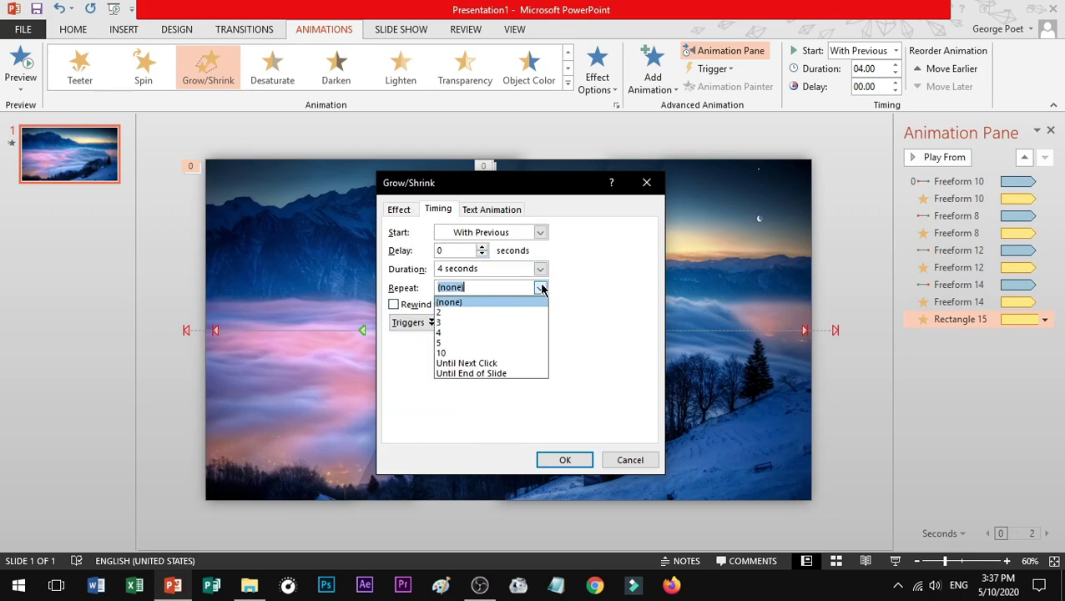
pyautogui.click(510, 375)
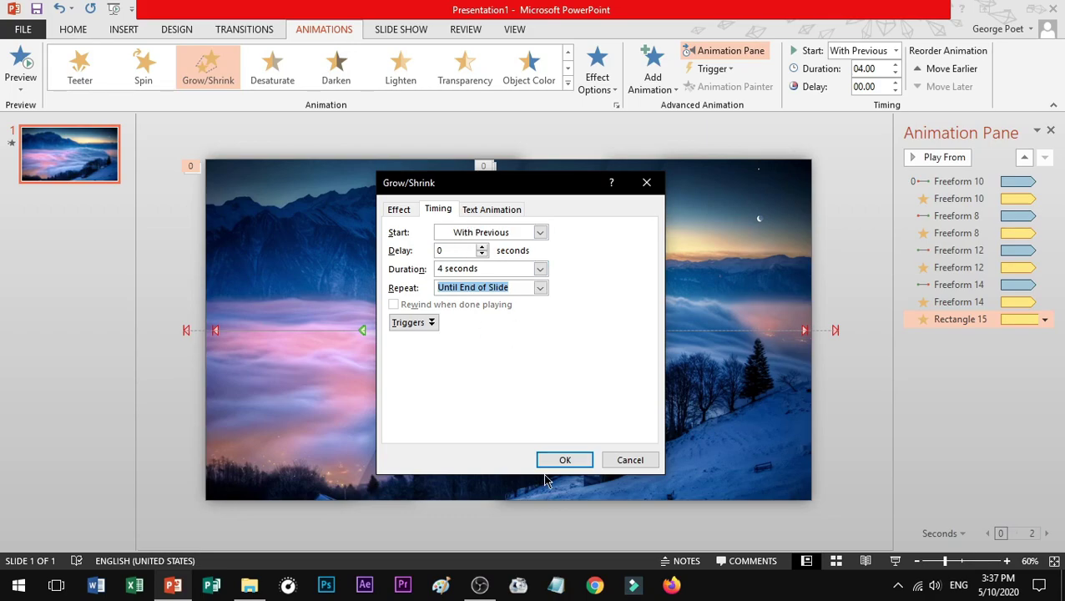
pyautogui.click(563, 459)
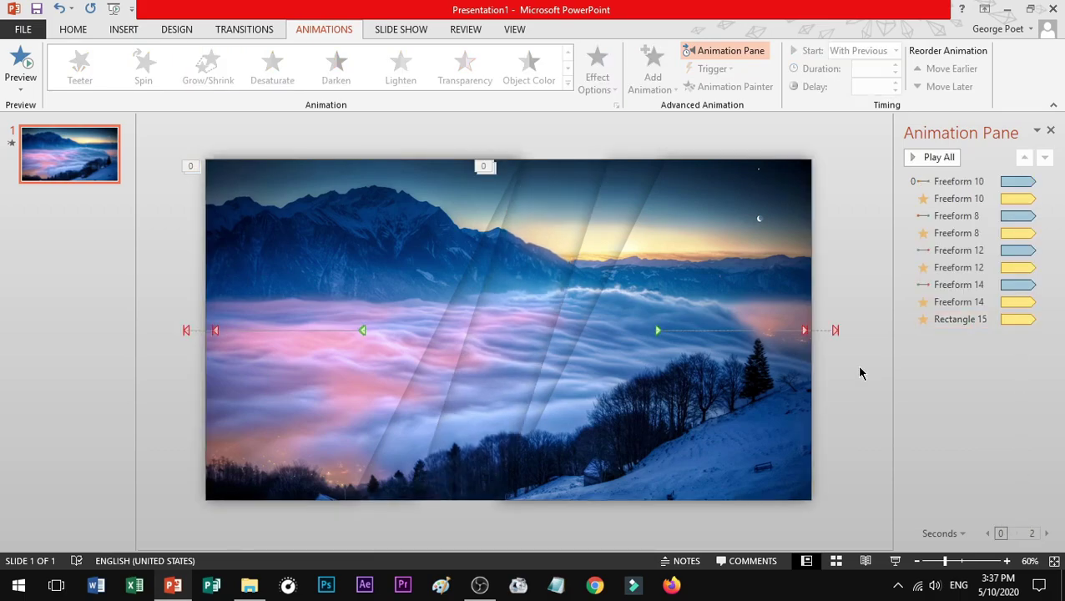
pyautogui.press('F5')
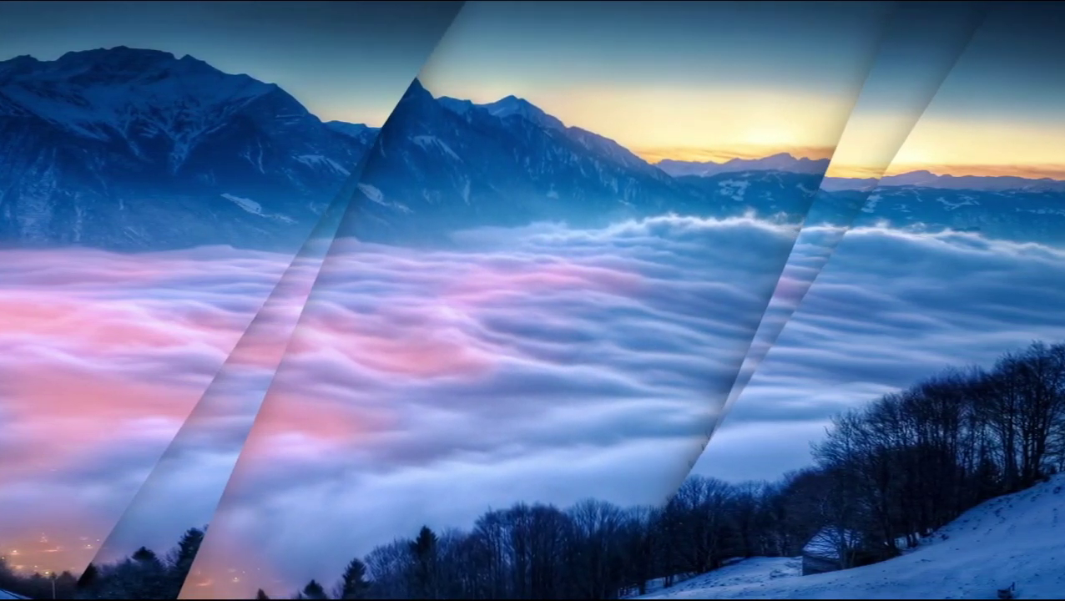
# - Add a text box reading 'ENDLESS KNOWLEDGE' and drag it to the slide centre
pyautogui.press('Escape')
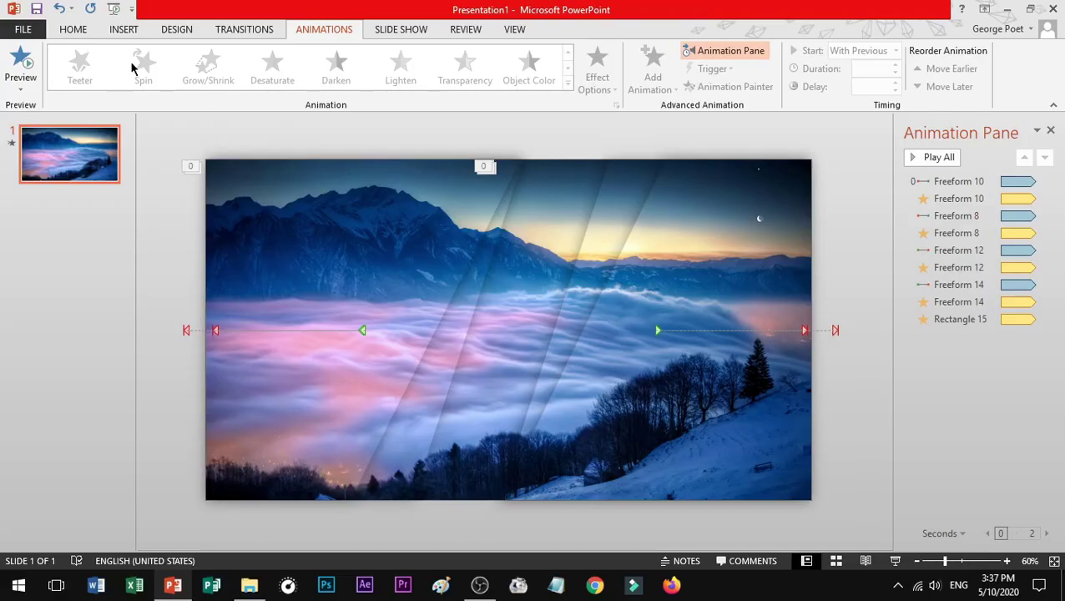
pyautogui.click(75, 30)
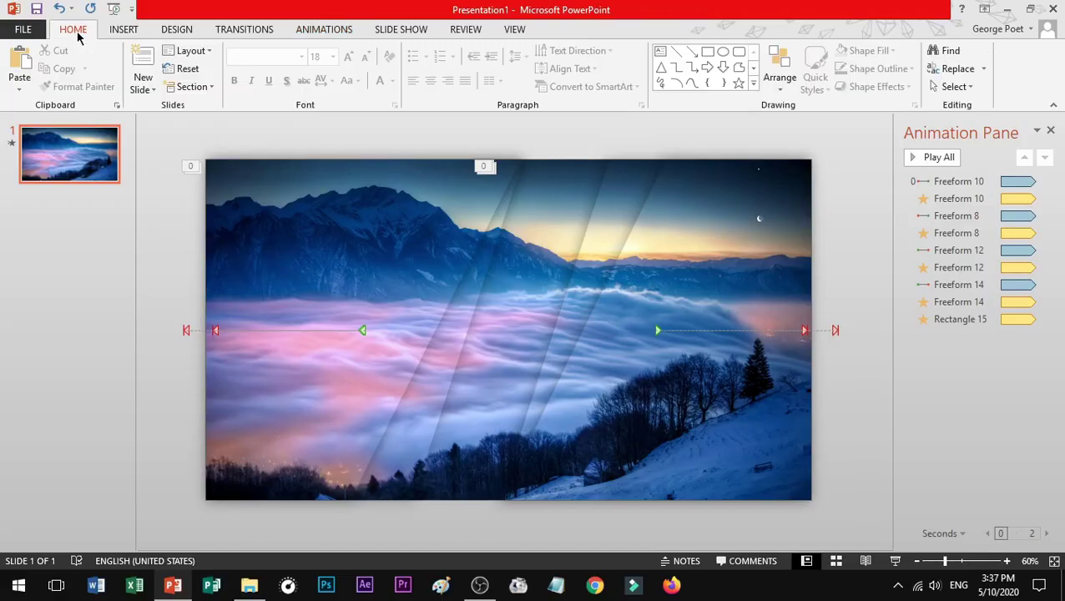
pyautogui.click(662, 52)
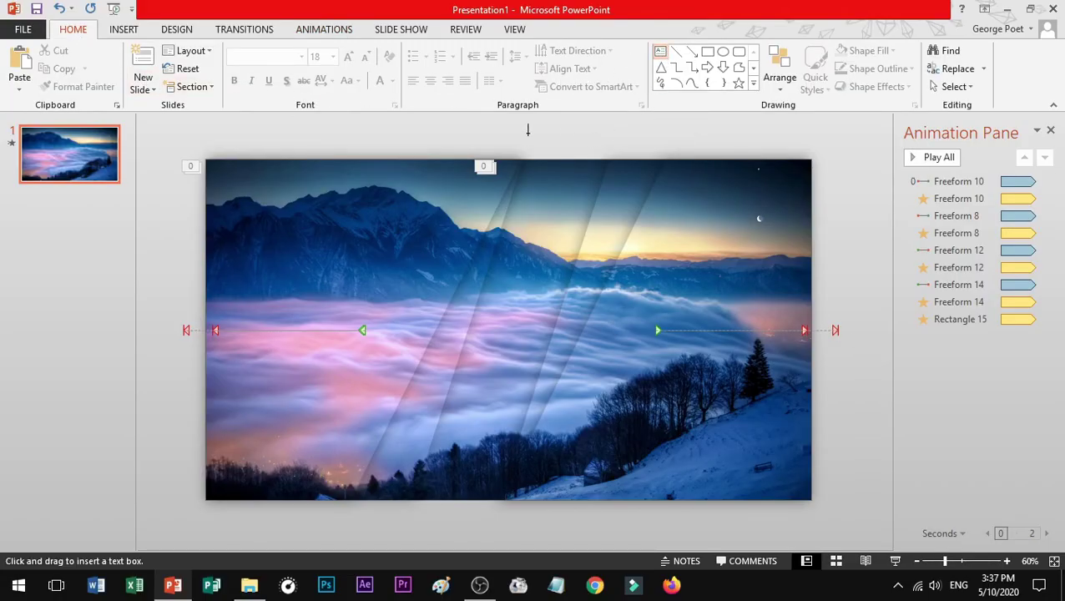
pyautogui.press('Escape')
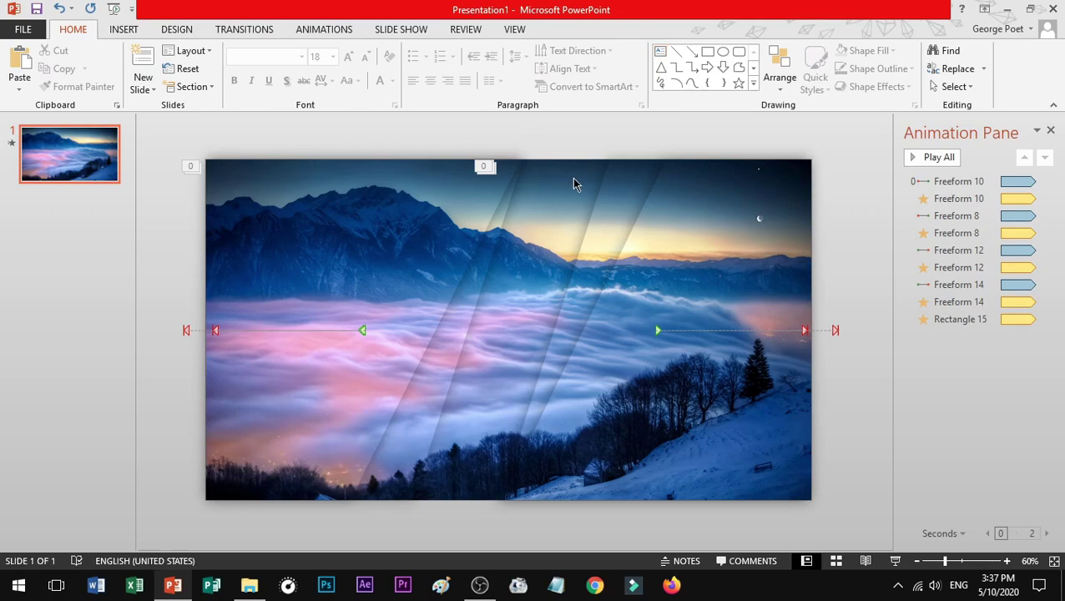
pyautogui.click(580, 185)
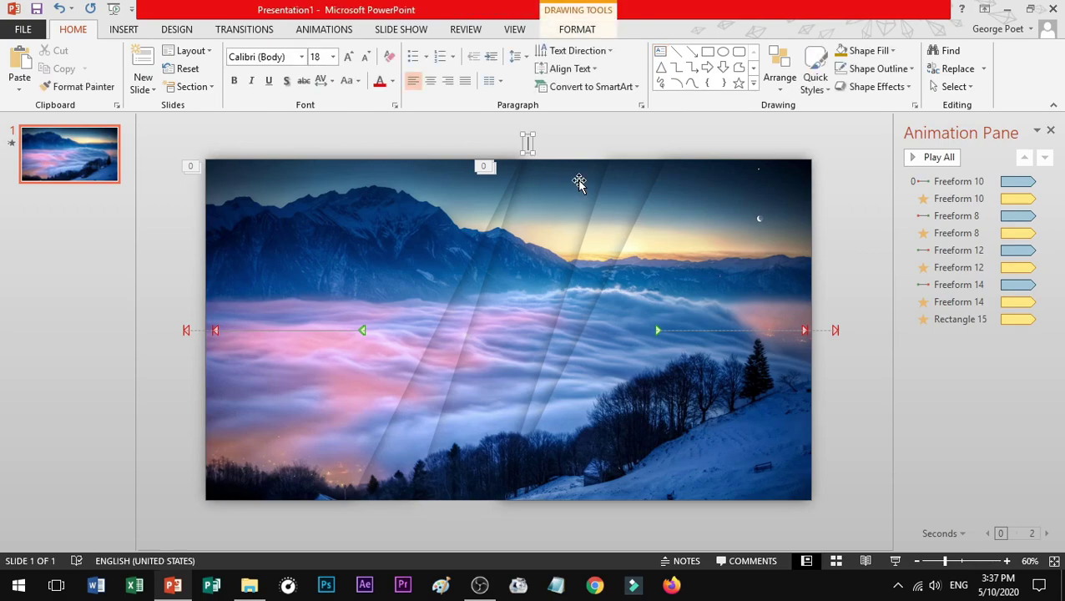
pyautogui.write('END')
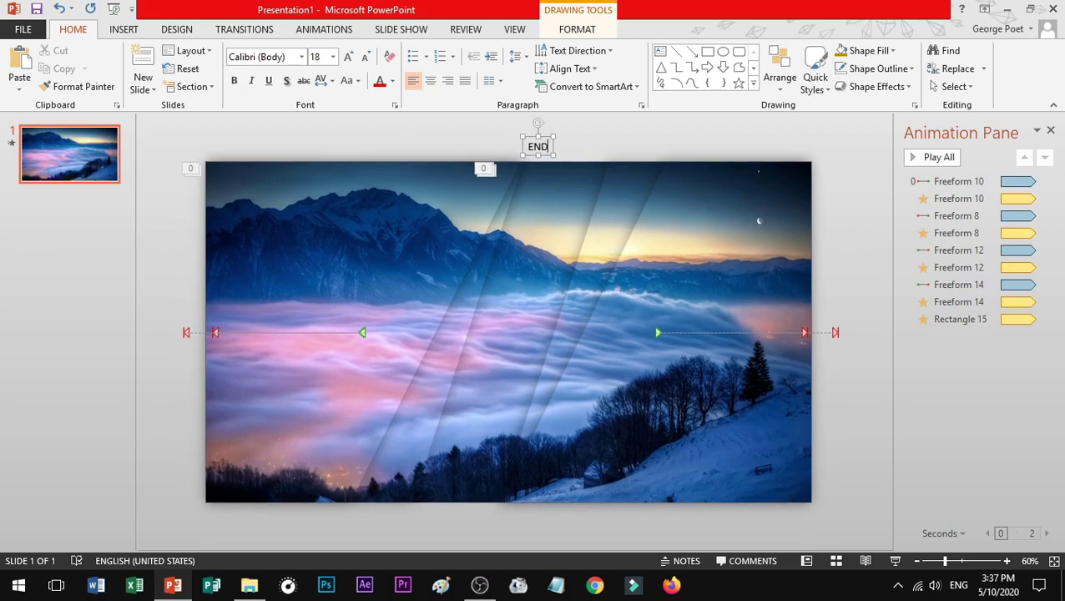
pyautogui.write('LESS K')
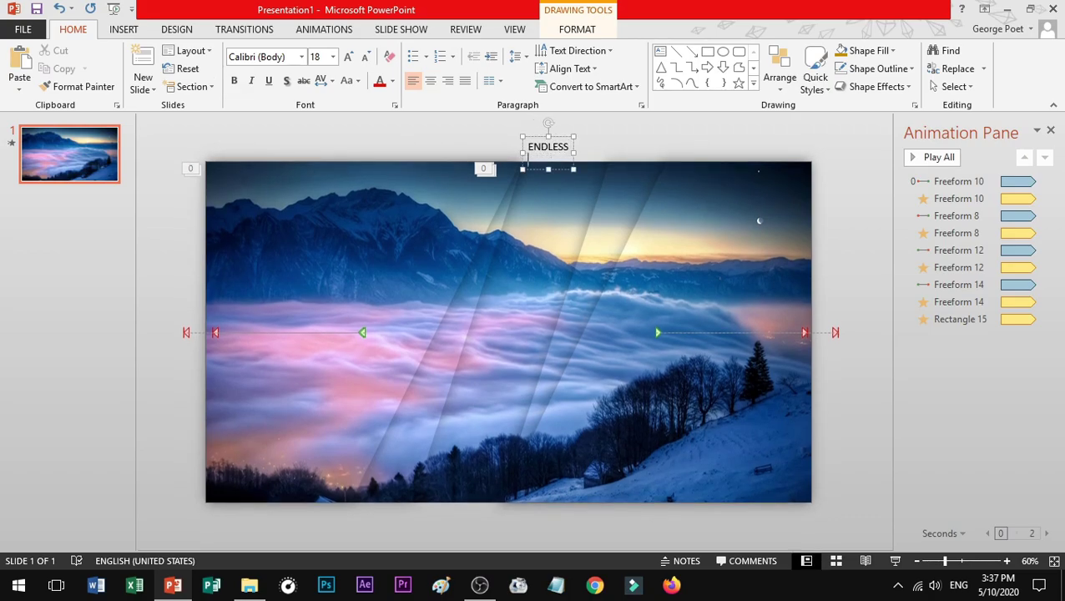
pyautogui.write('NOWLED')
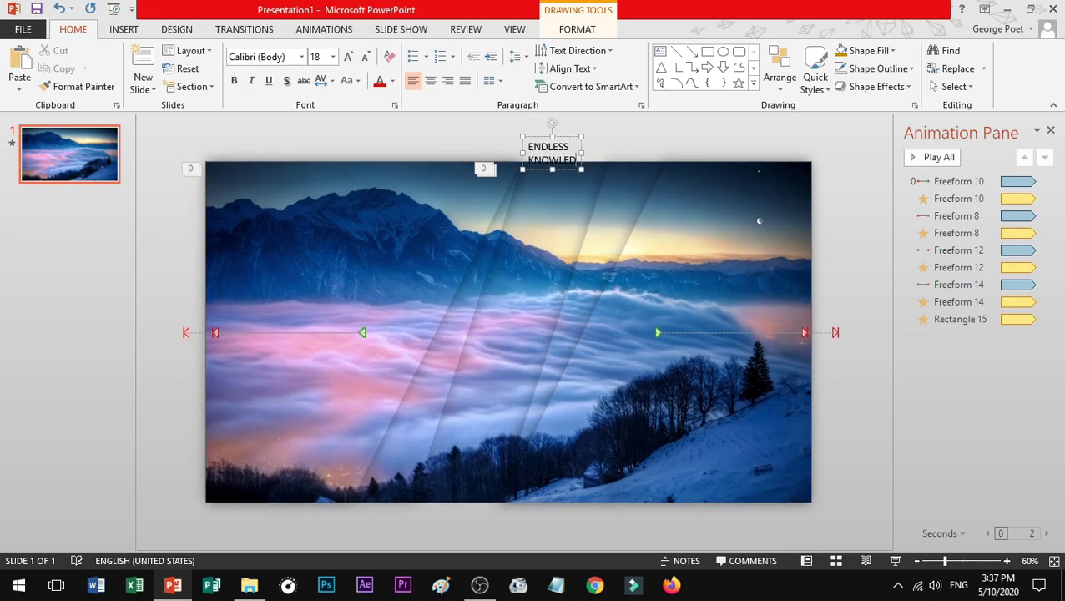
pyautogui.write('GE')
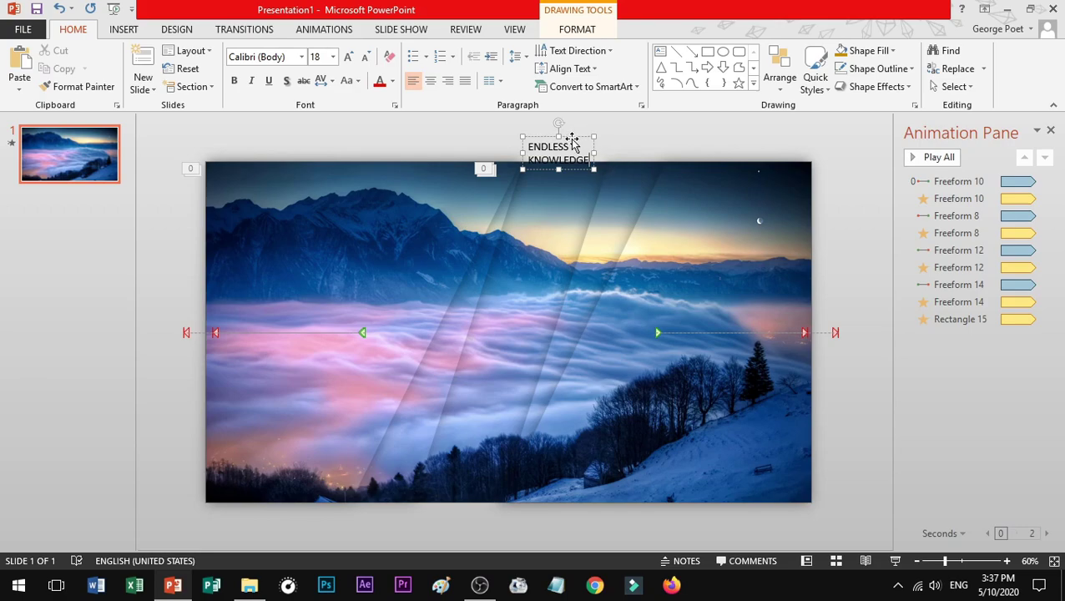
pyautogui.moveTo(574, 143)
pyautogui.mouseDown()
pyautogui.moveTo(570, 131)
pyautogui.moveTo(539, 302)
pyautogui.mouseUp()
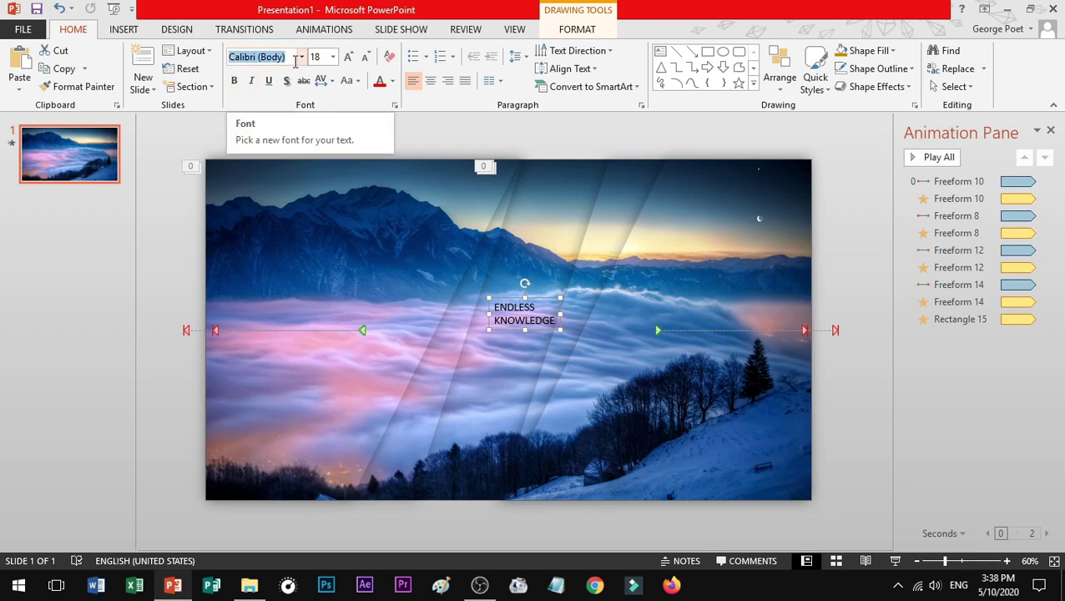
# - Set the ENDLESS KNOWLEDGE title's font to Raleway and its colour to white
pyautogui.write('Raleway')
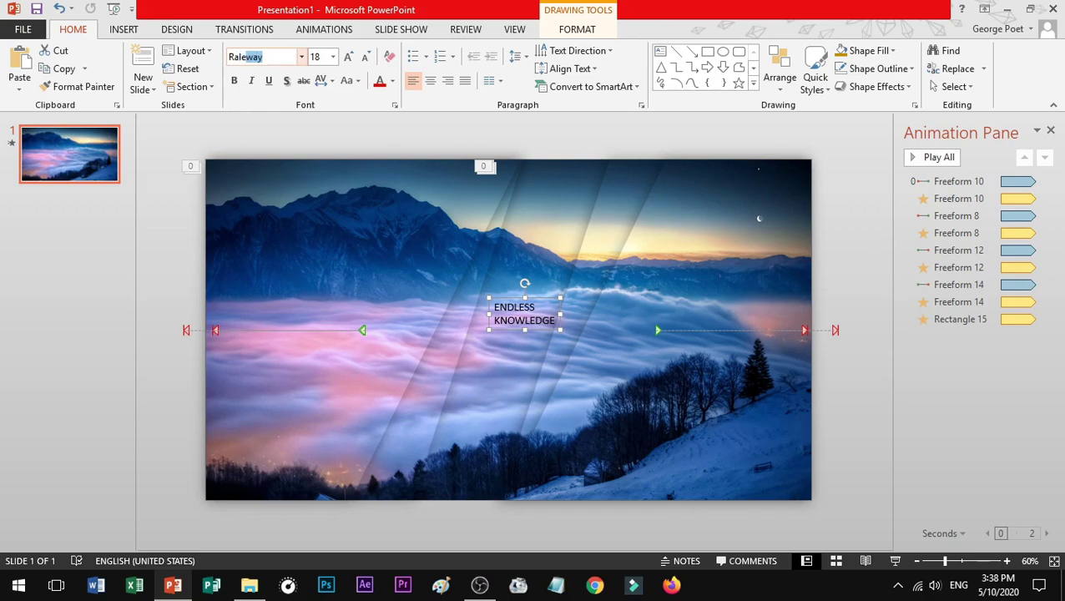
pyautogui.press('Return')
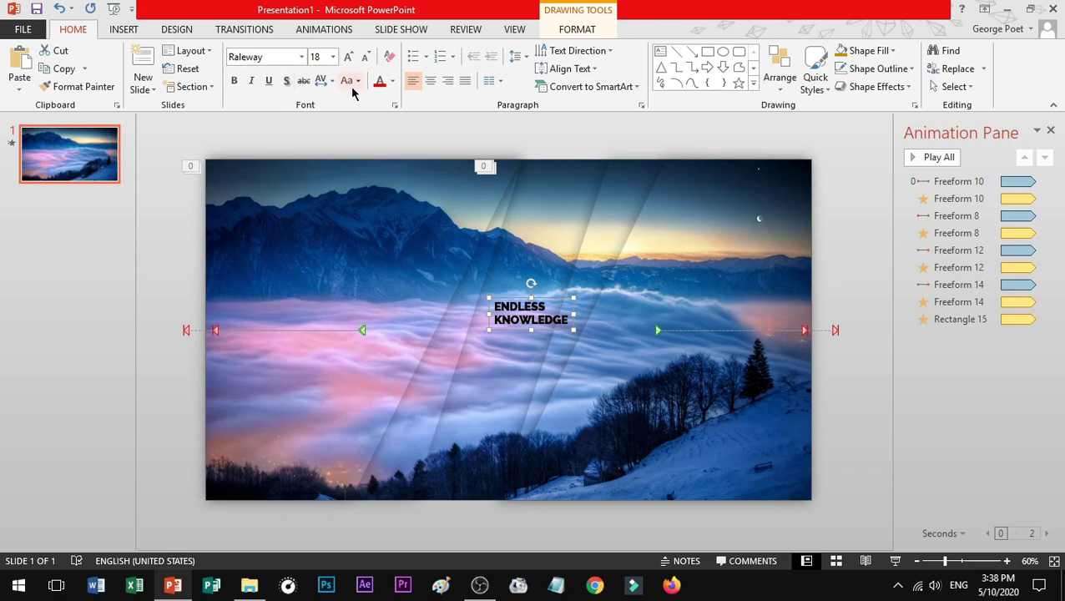
pyautogui.click(393, 82)
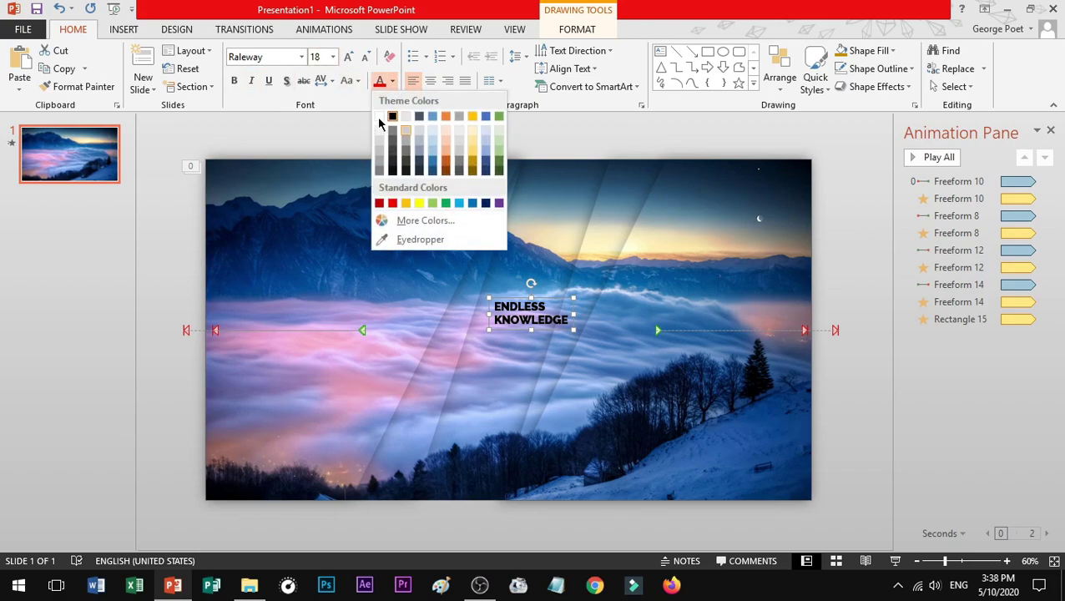
pyautogui.click(379, 118)
pyautogui.click(394, 84)
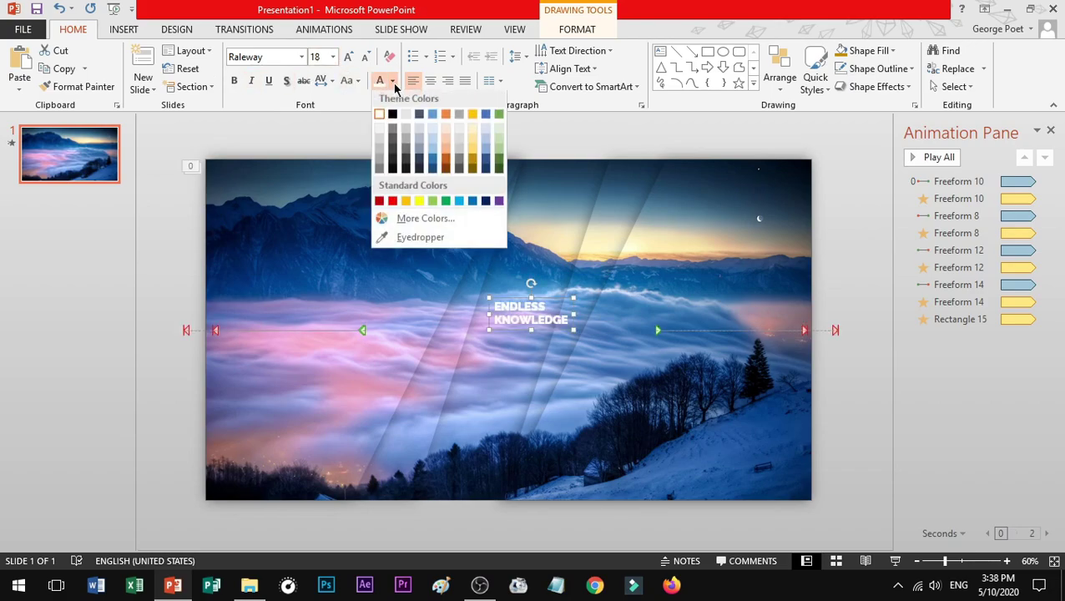
pyautogui.hotkey('ctrl', 'z')
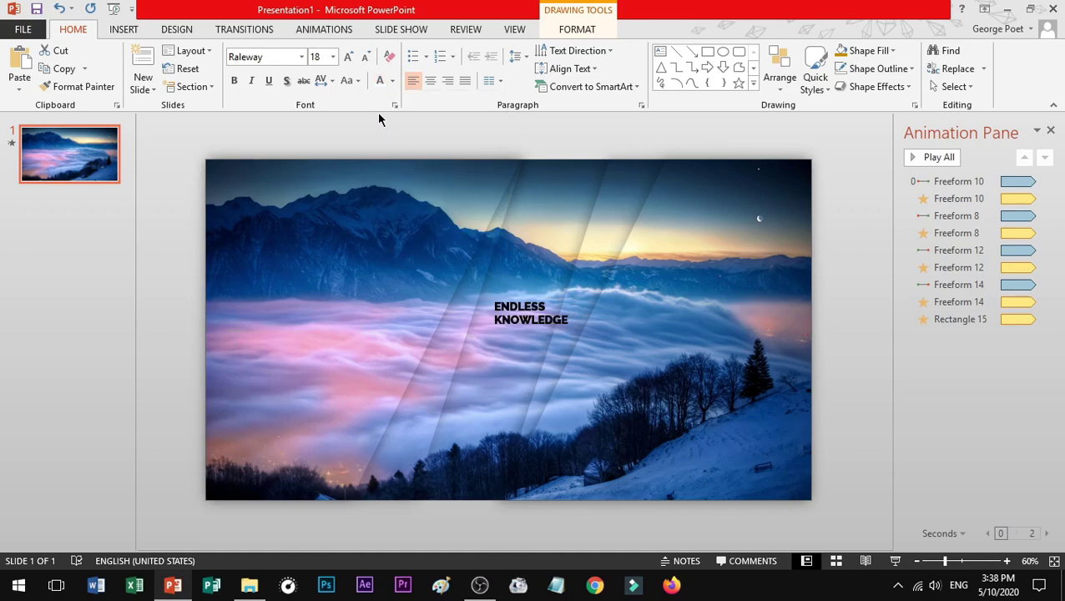
pyautogui.hotkey('ctrl', 'y')
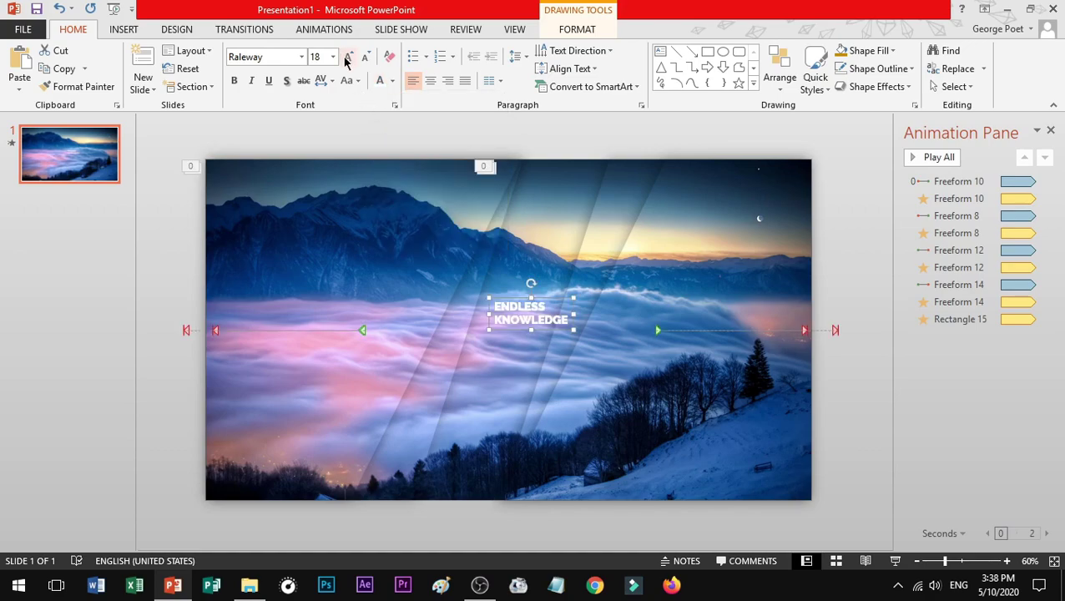
# - Centre the title text, apply Loose character spacing and enlarge it to 72 pt
pyautogui.click(430, 86)
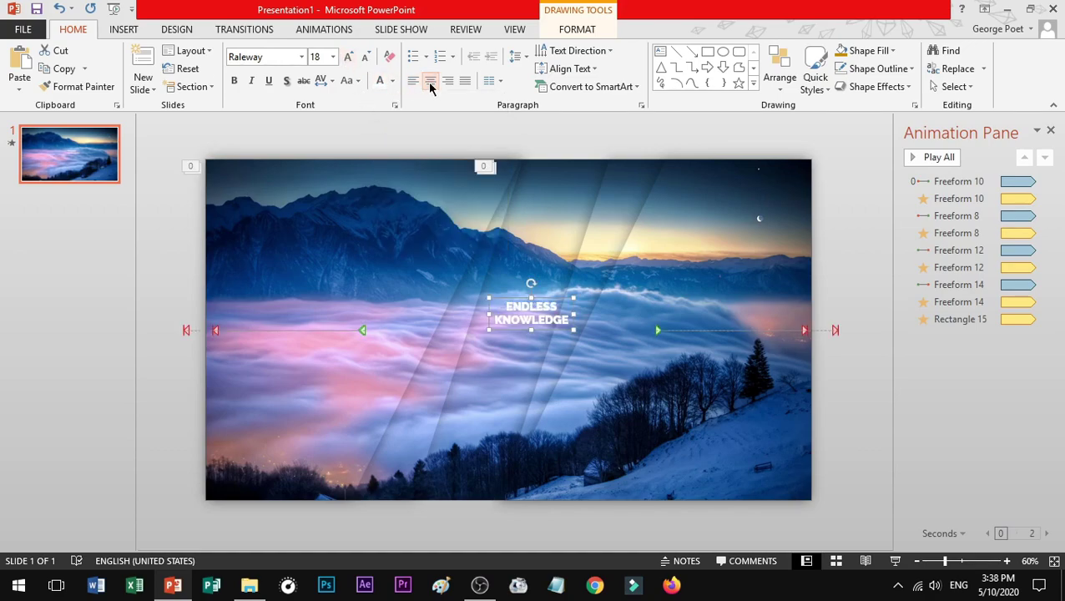
pyautogui.click(326, 81)
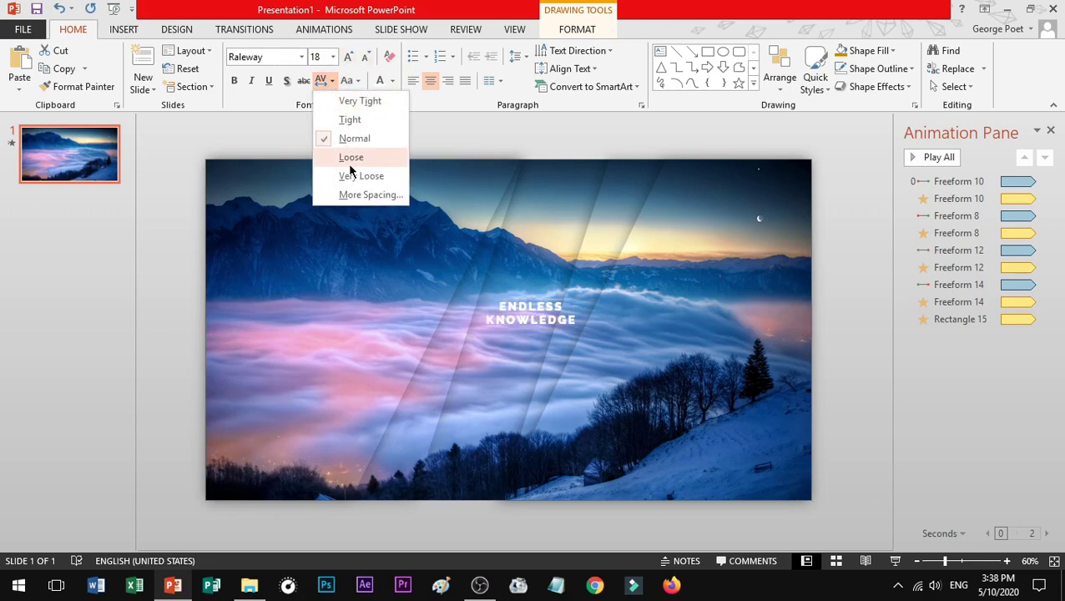
pyautogui.click(350, 166)
pyautogui.click(348, 58)
pyautogui.click(348, 57)
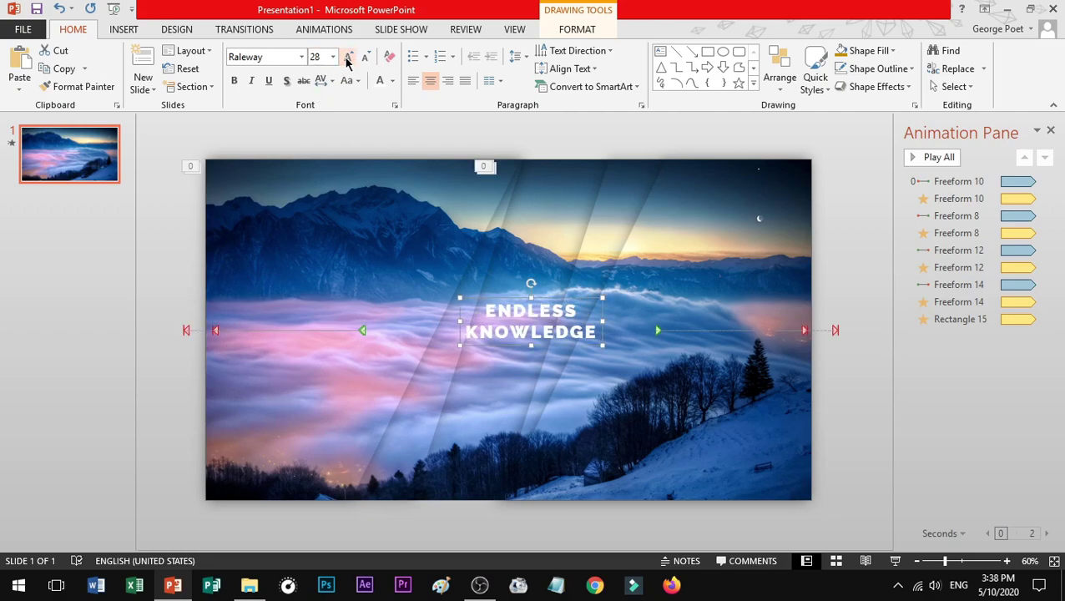
pyautogui.click(348, 57)
pyautogui.click(347, 58)
pyautogui.click(348, 58)
pyautogui.click(348, 58)
pyautogui.click(348, 58)
pyautogui.click(348, 57)
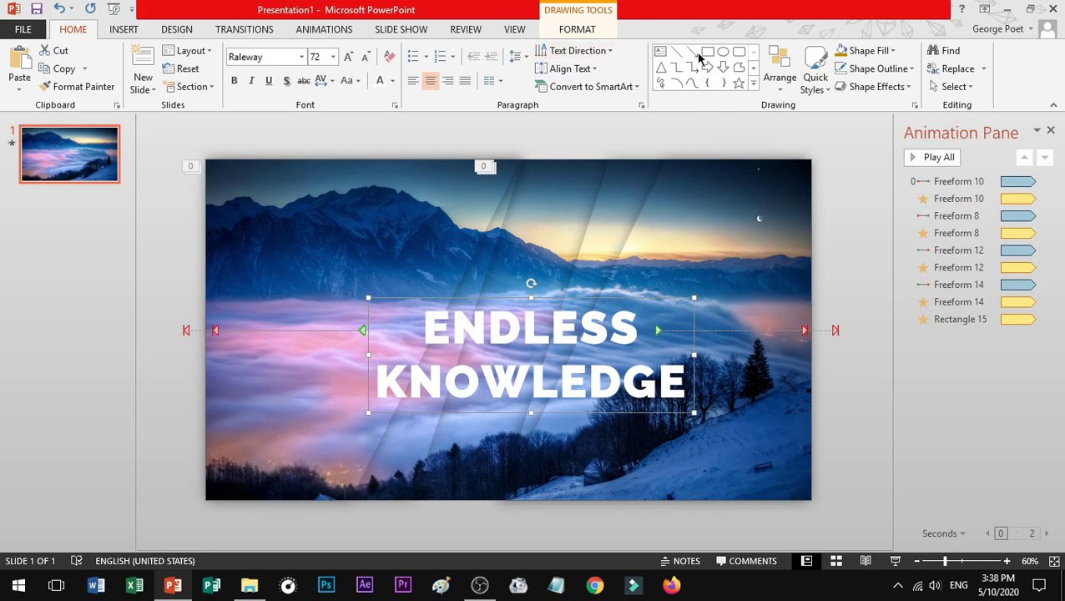
pyautogui.click(584, 30)
pyautogui.click(802, 51)
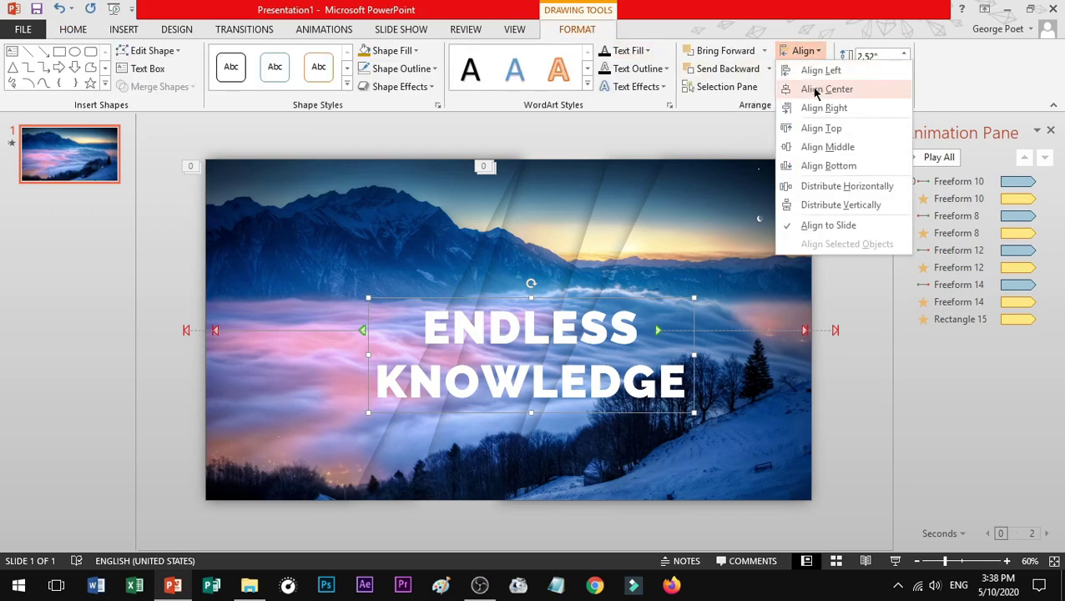
# - Align the title box to the centre and middle of the slide
pyautogui.click(814, 89)
pyautogui.click(803, 51)
pyautogui.click(843, 147)
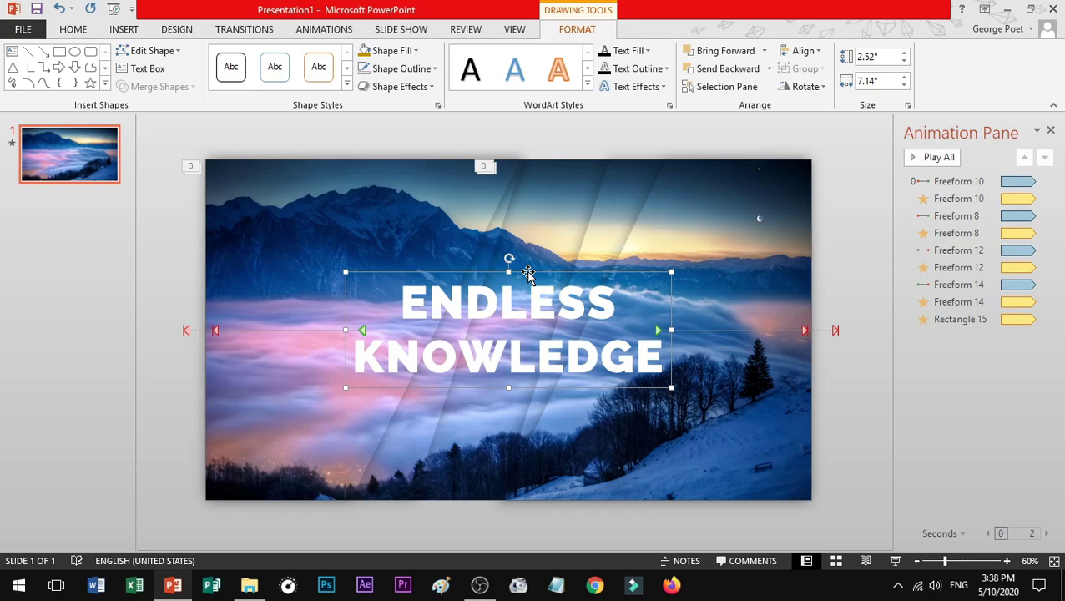
# - Send the title backward seven layers so it sits behind the translucent bands, then deselect
pyautogui.click(728, 70)
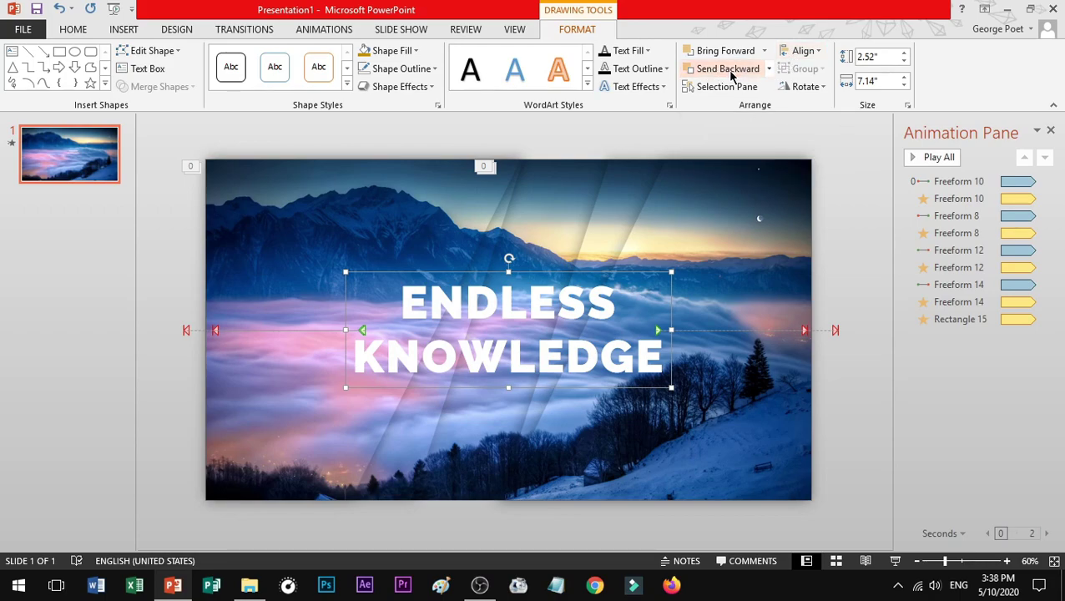
pyautogui.click(728, 70)
pyautogui.click(731, 74)
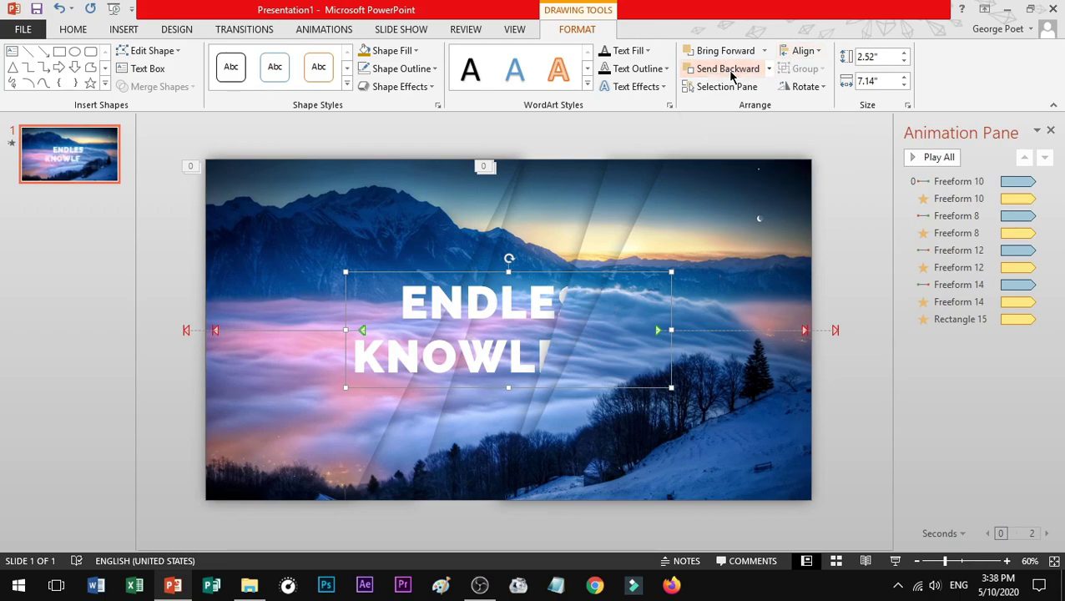
pyautogui.click(731, 75)
pyautogui.click(731, 75)
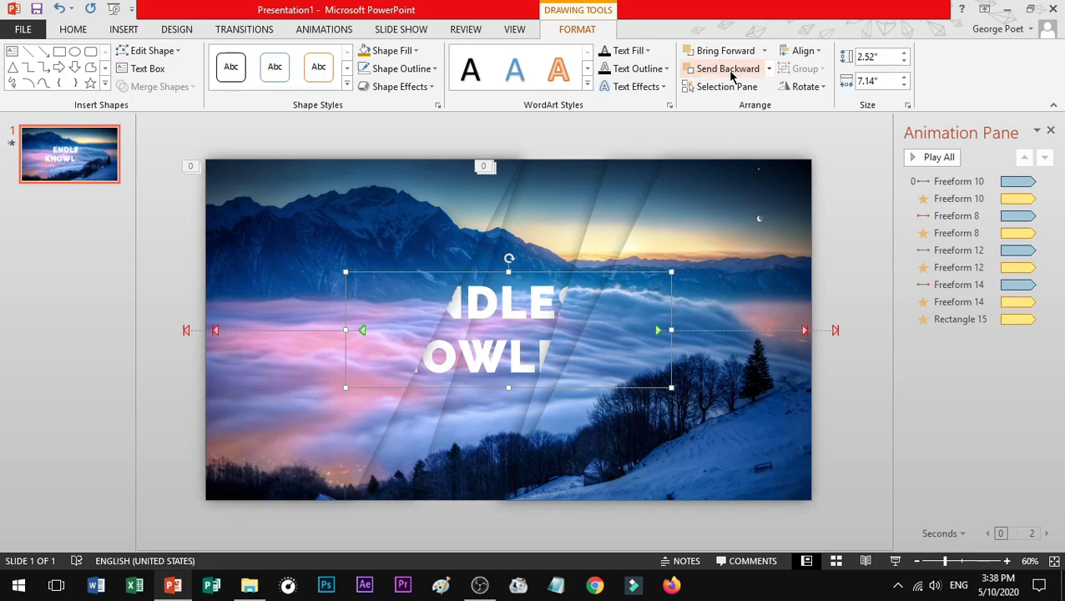
pyautogui.click(731, 75)
pyautogui.click(731, 75)
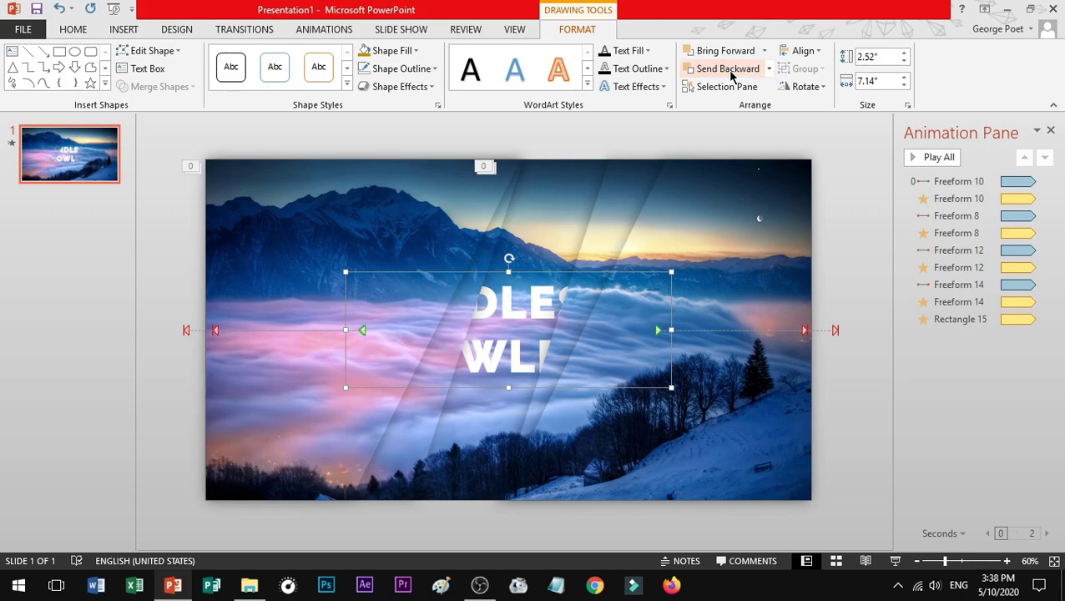
pyautogui.click(858, 177)
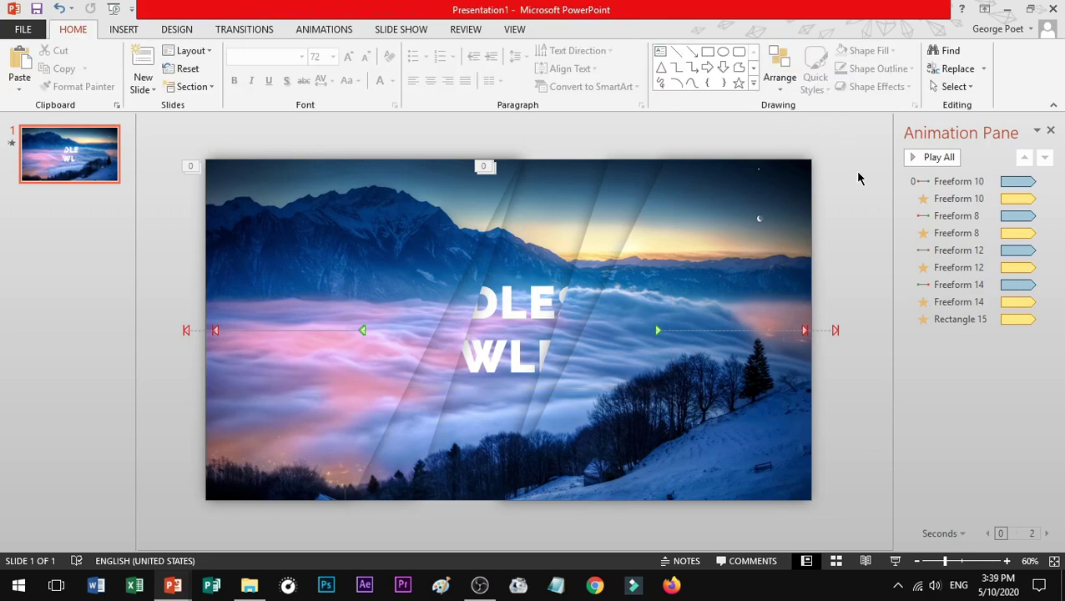
pyautogui.press('F5')
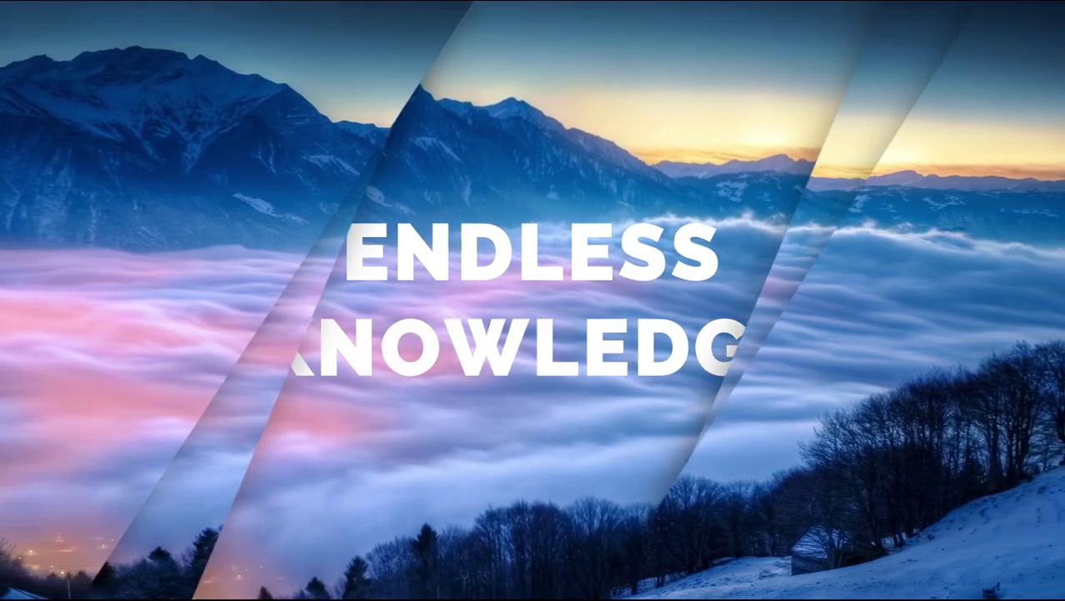
pyautogui.press('Escape')
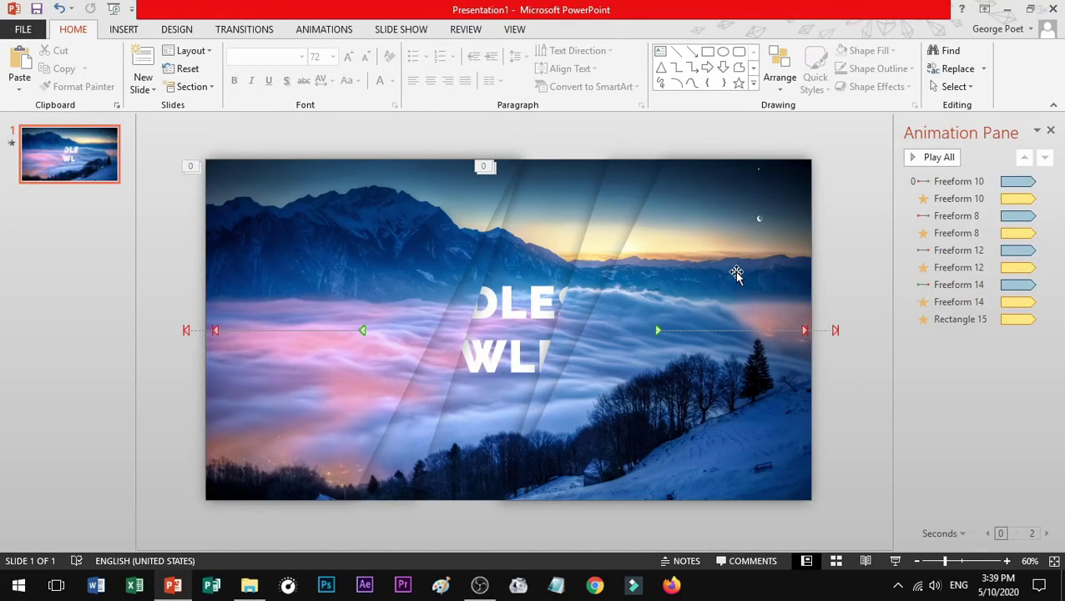
# - Close the Animation Pane and fill the slide background with the red-island-wallpaper.jpg picture
pyautogui.click(1051, 131)
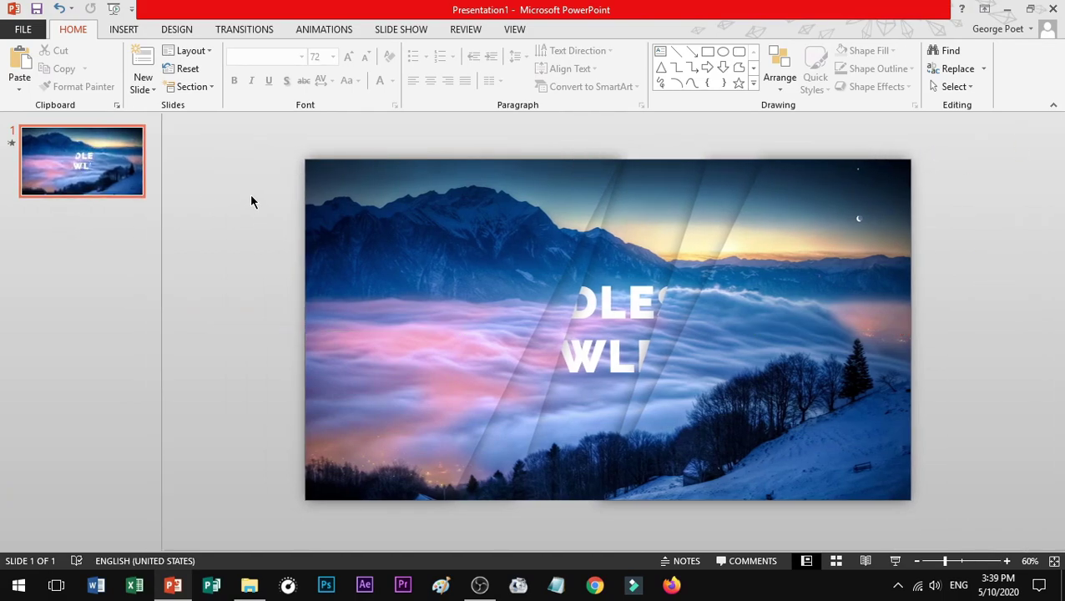
pyautogui.rightClick(252, 198)
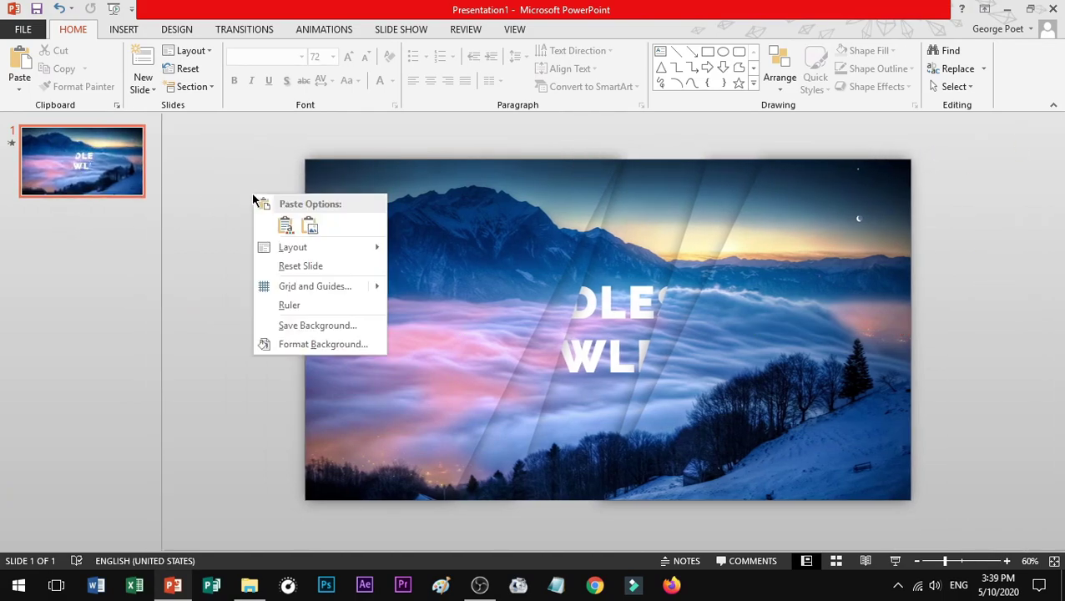
pyautogui.click(369, 347)
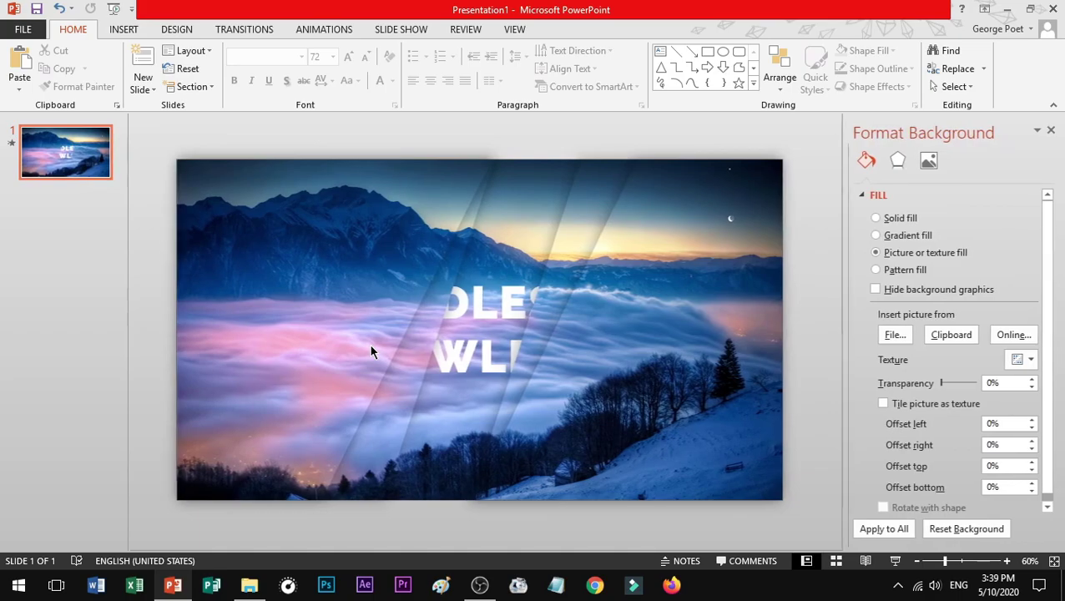
pyautogui.click(894, 335)
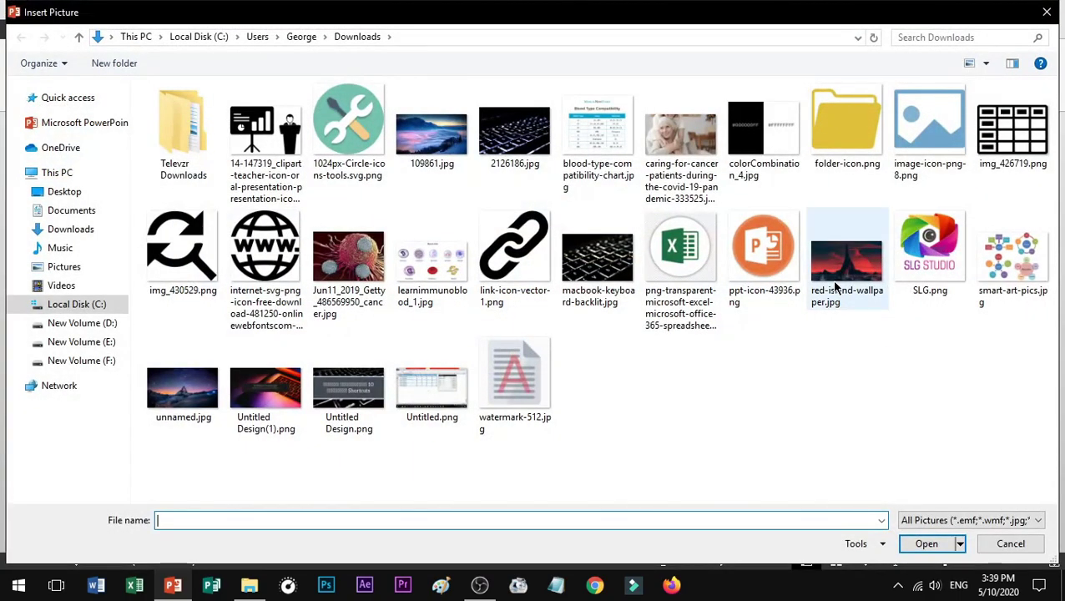
pyautogui.press('Escape')
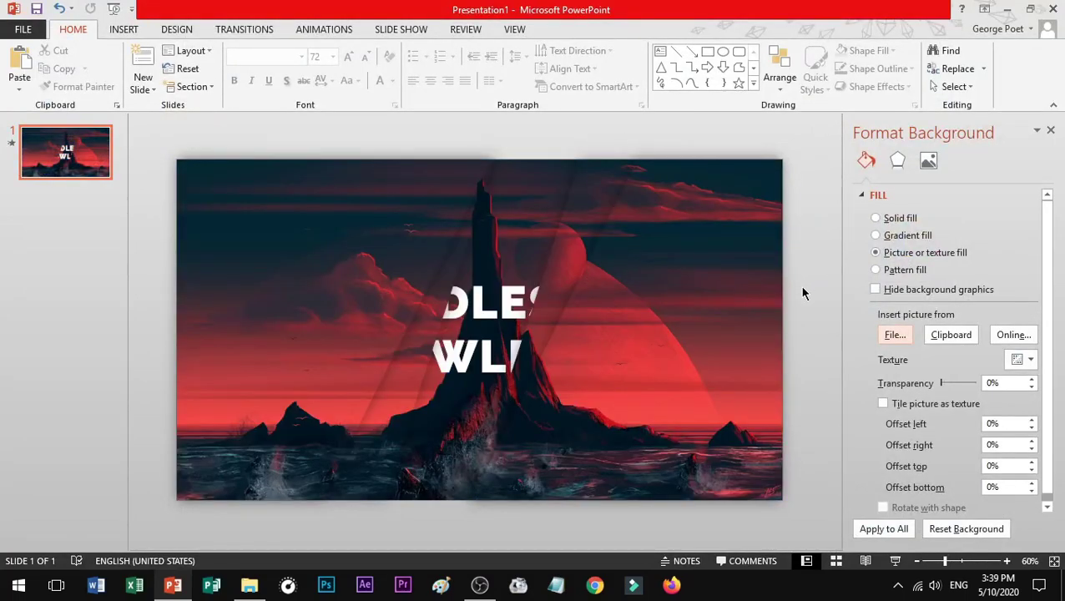
# - Start the full-screen slide show with F5 to watch the animated bands over the red background
pyautogui.press('F5')
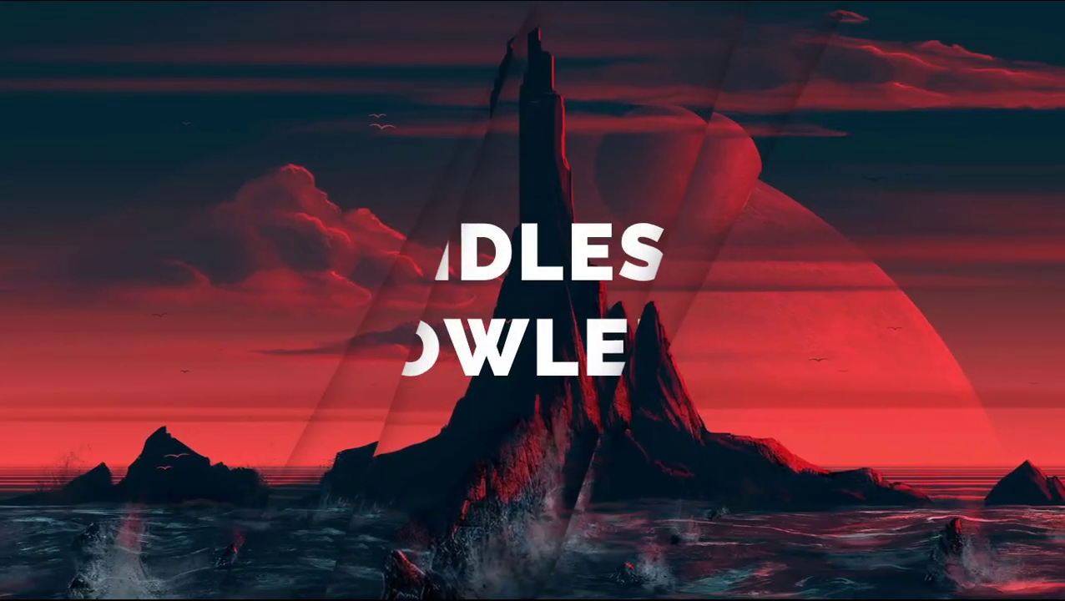